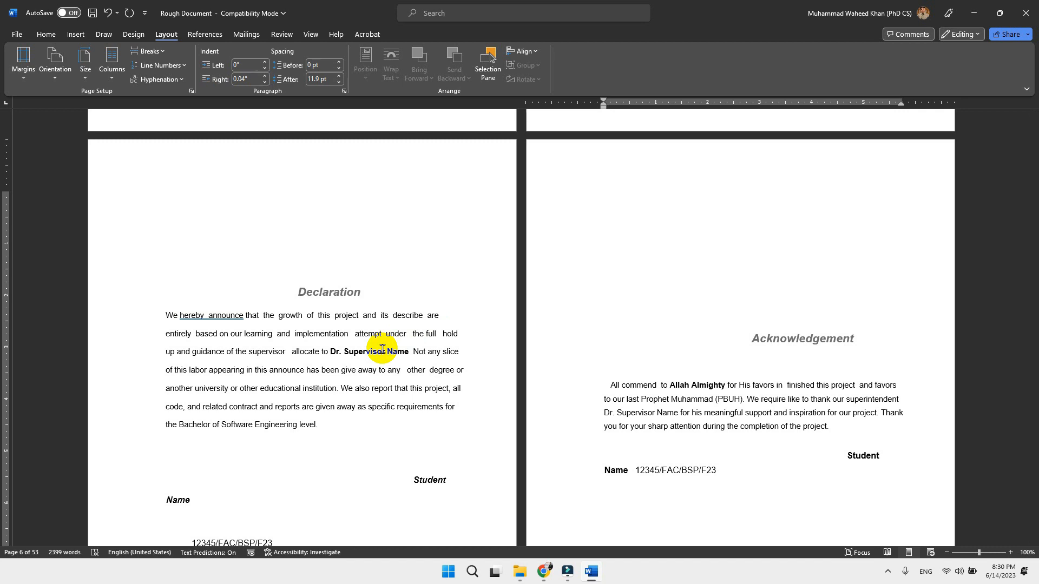
# - Look through the document's pages from the Declaration to Chapter 2 to examine the formatting of its body text
pyautogui.click(333, 348)
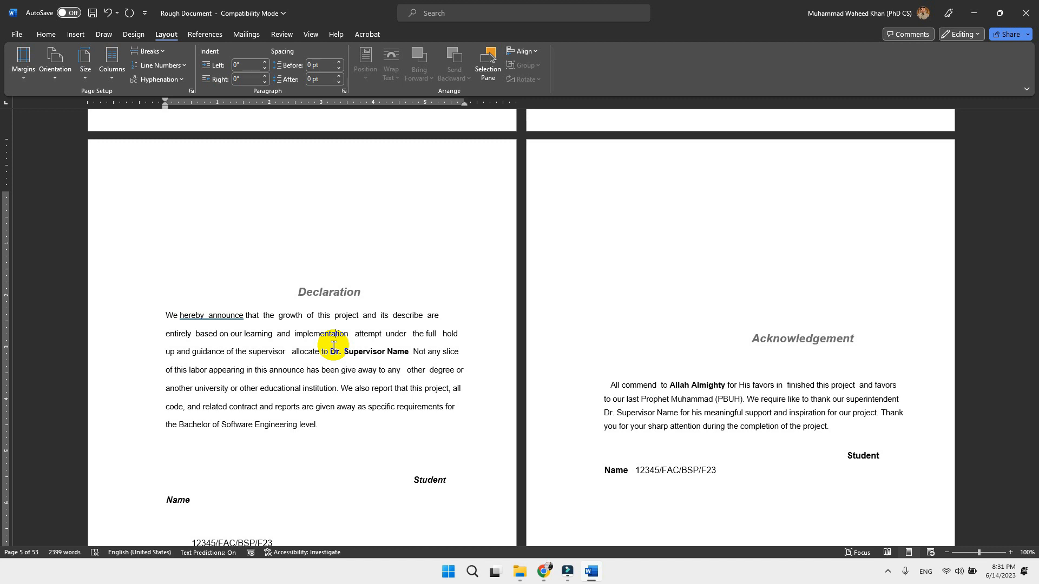
pyautogui.scroll(-12, 334, 346)
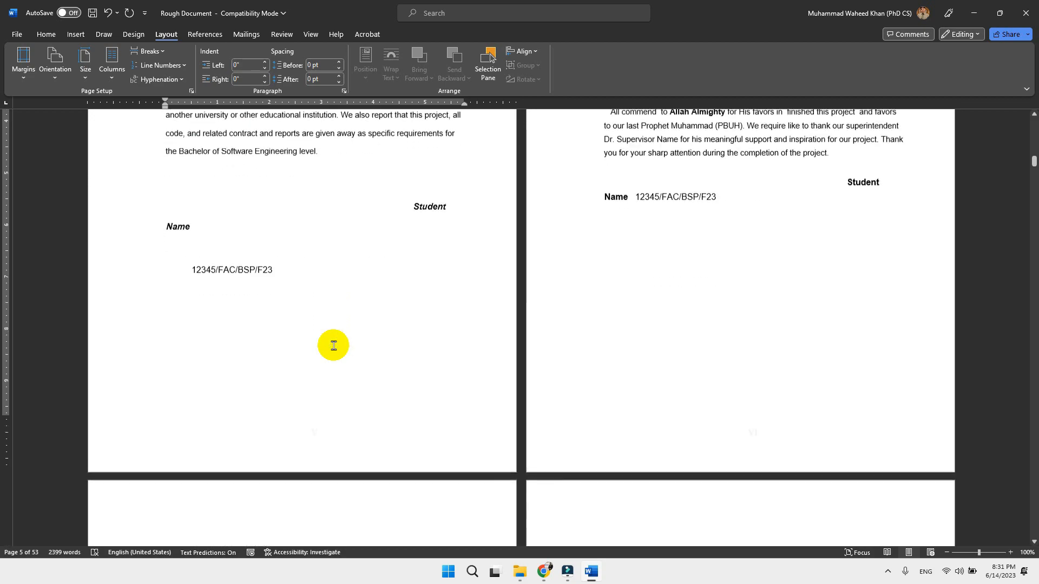
pyautogui.scroll(-15, 333, 345)
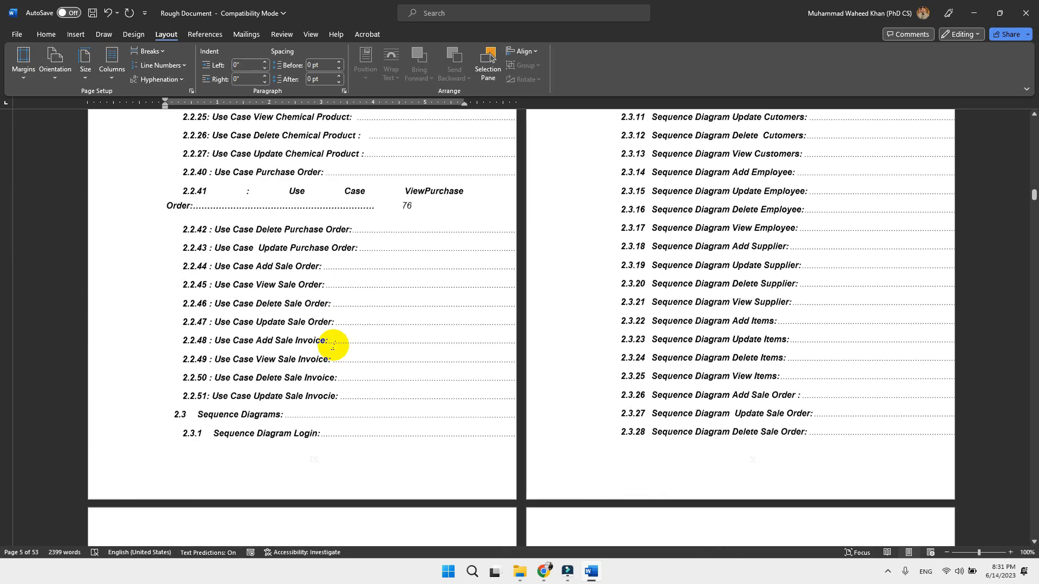
pyautogui.scroll(-15, 333, 345)
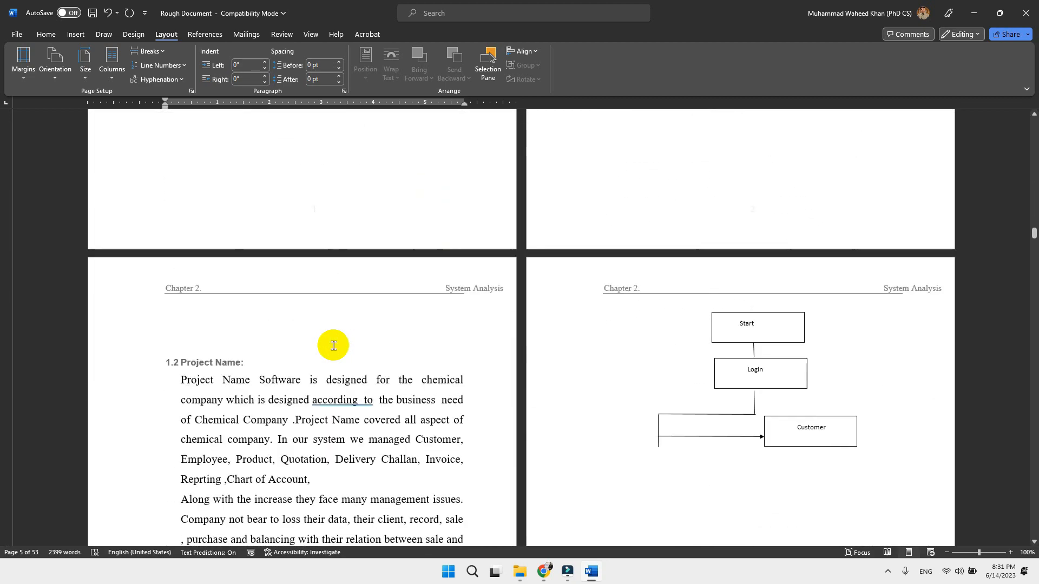
pyautogui.scroll(-15, 334, 349)
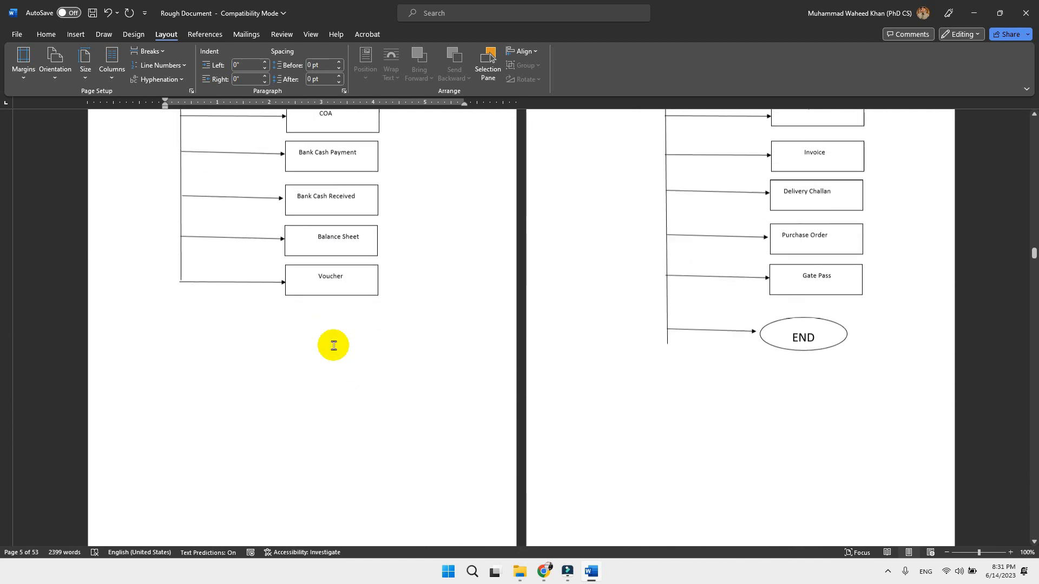
pyautogui.scroll(-3, 333, 346)
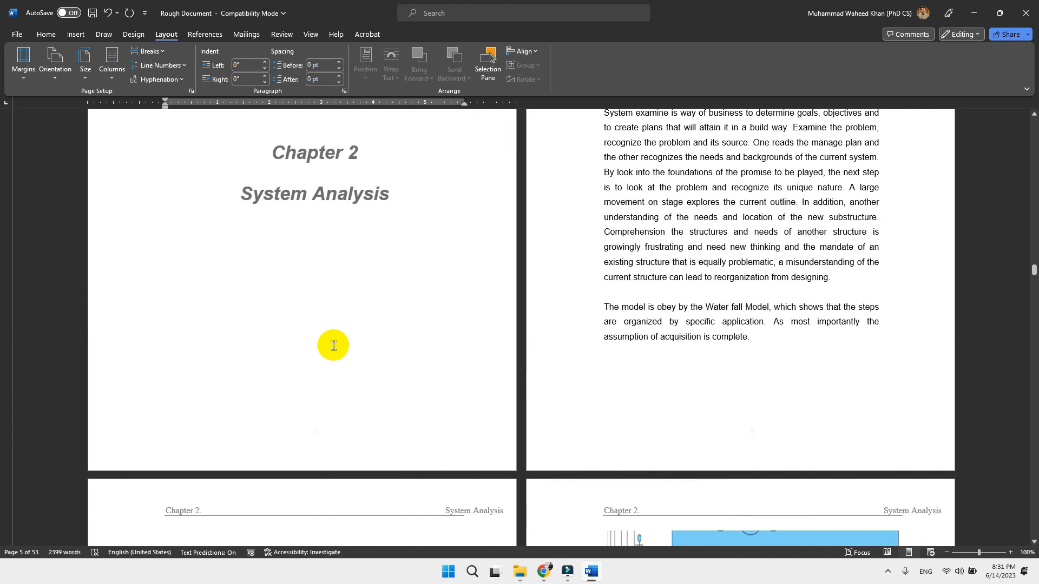
pyautogui.scroll(15, 334, 346)
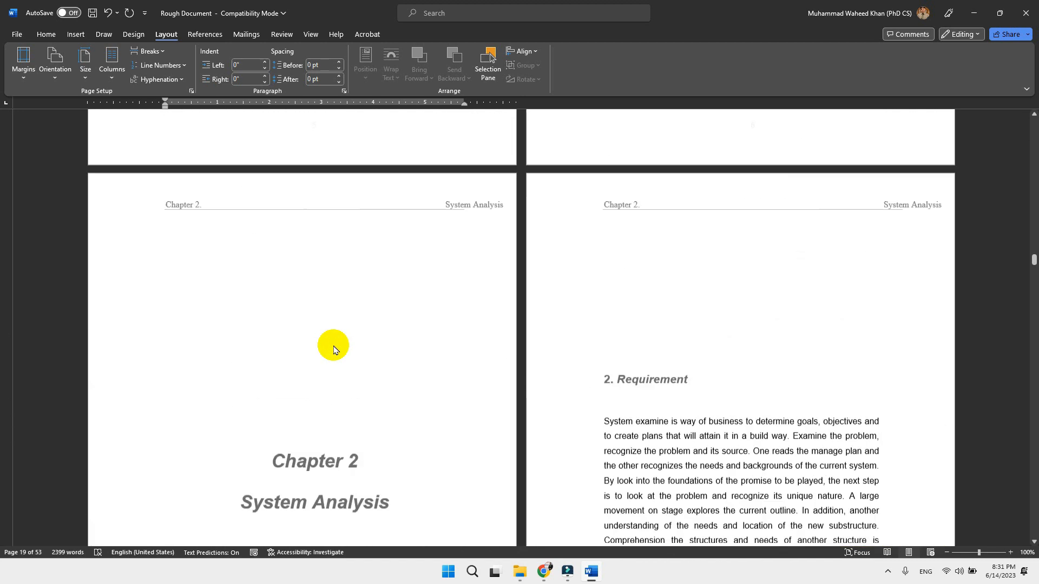
pyautogui.scroll(15, 333, 349)
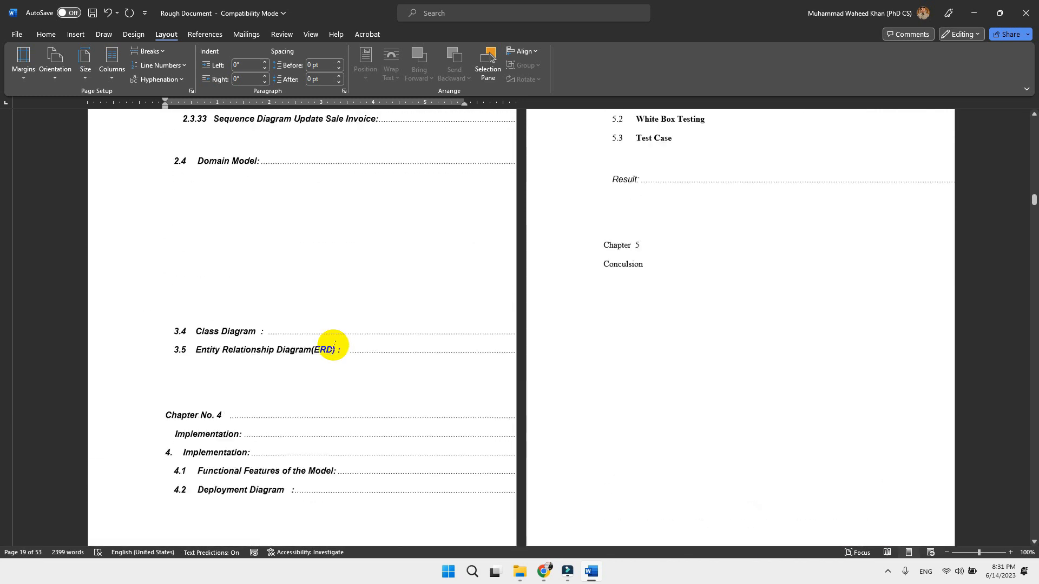
pyautogui.scroll(15, 333, 346)
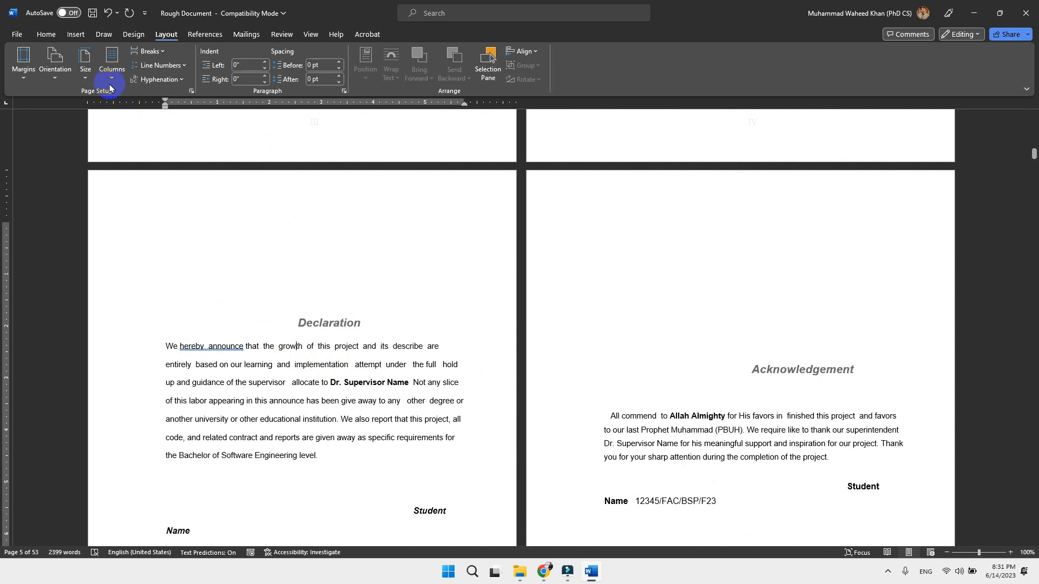
# - Apply the Body Text style to the paragraph under the Declaration heading
pyautogui.click(47, 34)
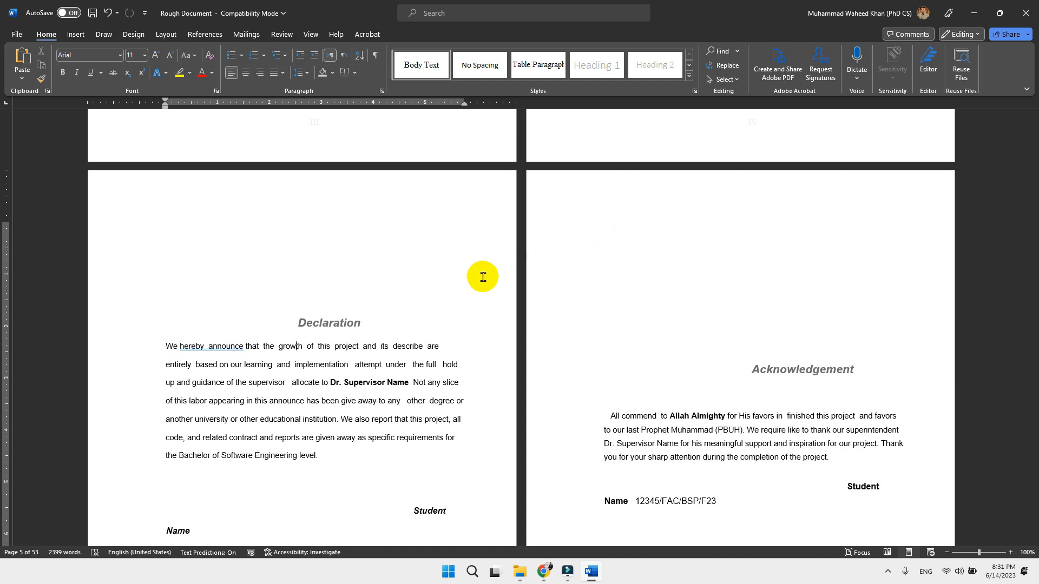
pyautogui.click(689, 75)
pyautogui.click(414, 76)
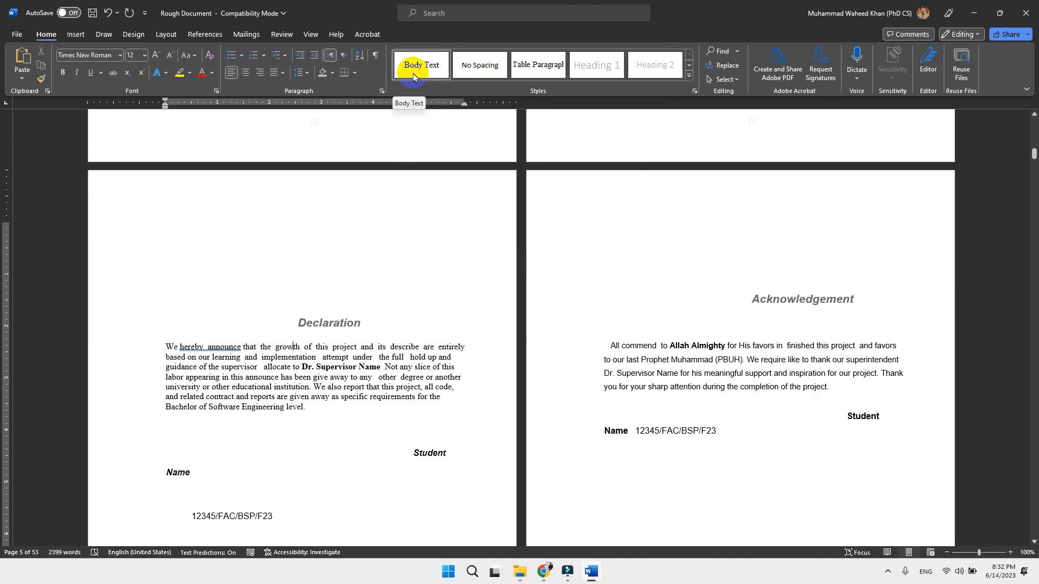
# - Start a new style named Paragraph from the Declaration text's formatting and open its full style settings
pyautogui.click(689, 75)
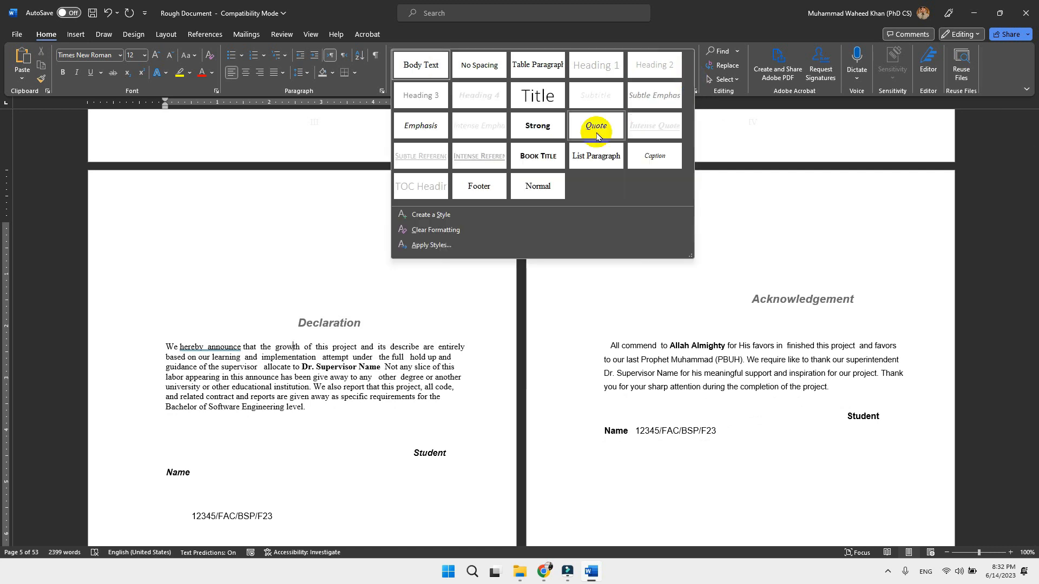
pyautogui.click(435, 215)
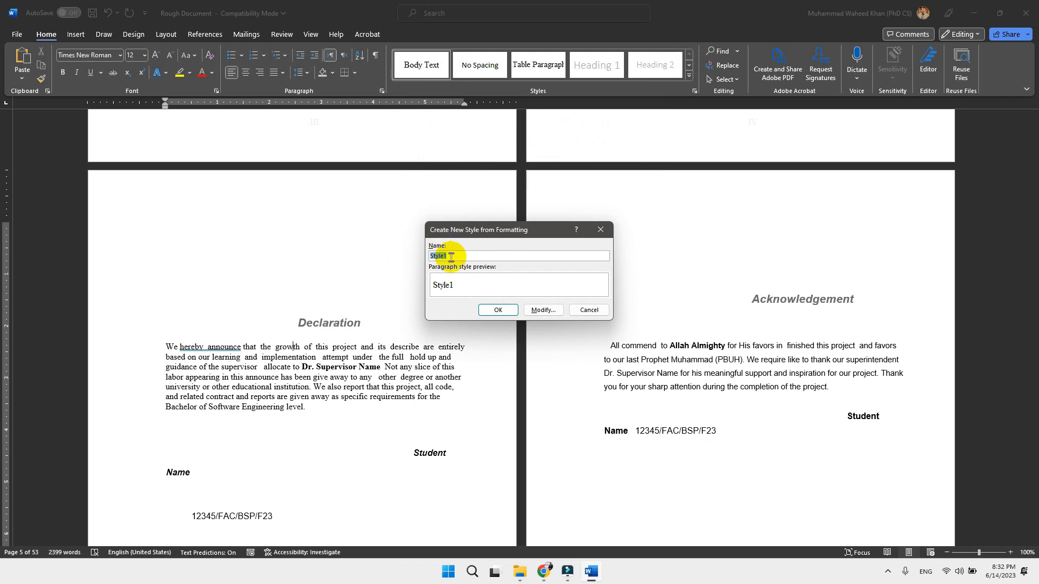
pyautogui.write('Para')
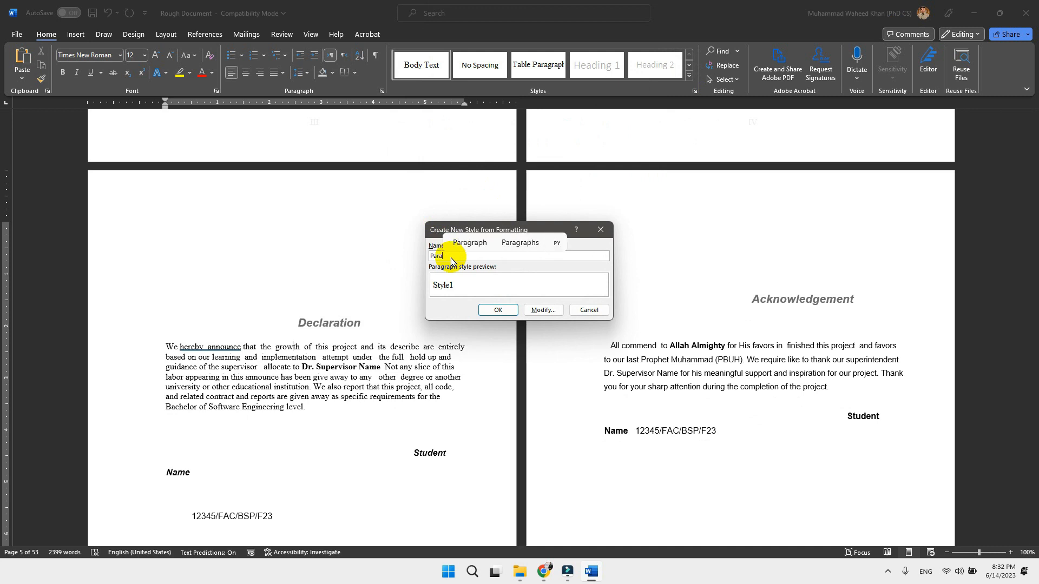
pyautogui.write('graph')
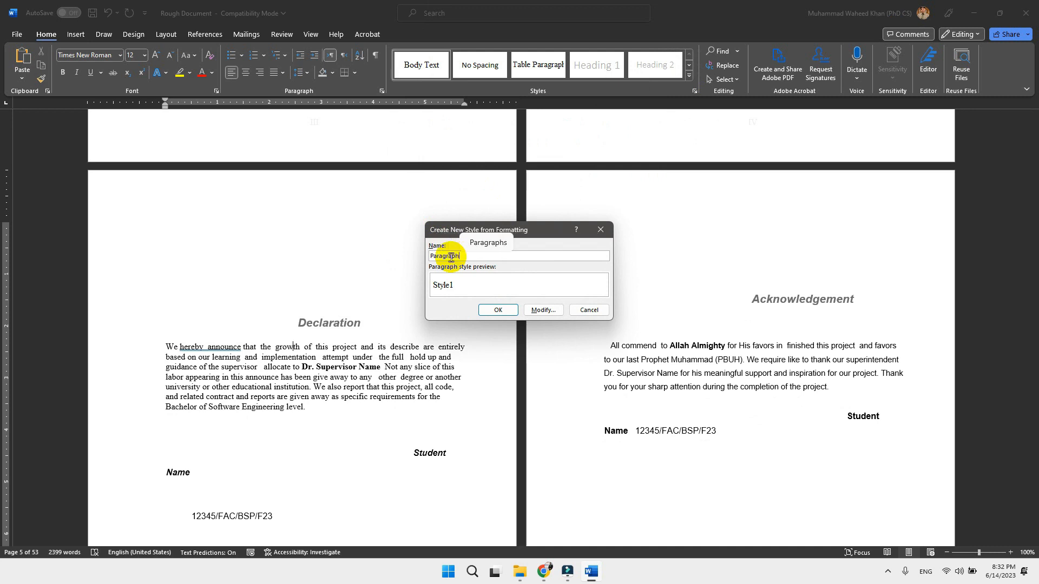
pyautogui.click(543, 310)
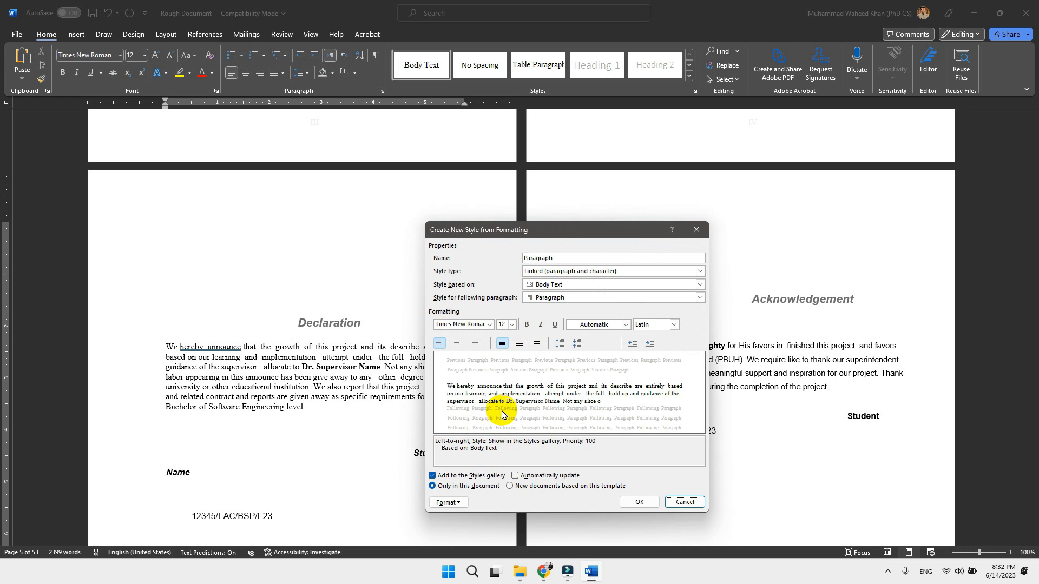
# - Set the alignment to Justified in the new style's paragraph format
pyautogui.click(464, 505)
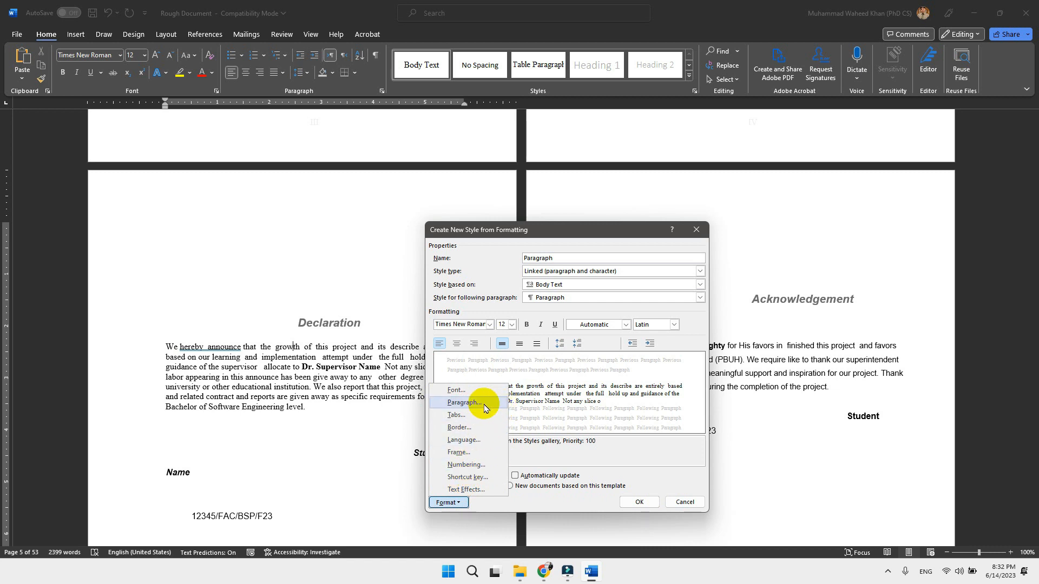
pyautogui.click(464, 403)
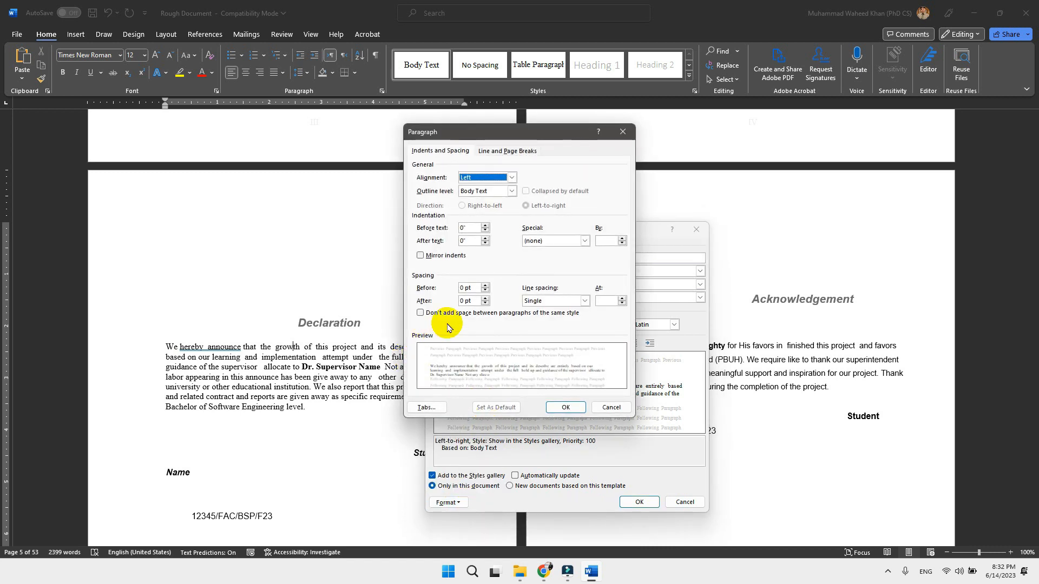
pyautogui.click(512, 192)
pyautogui.click(511, 178)
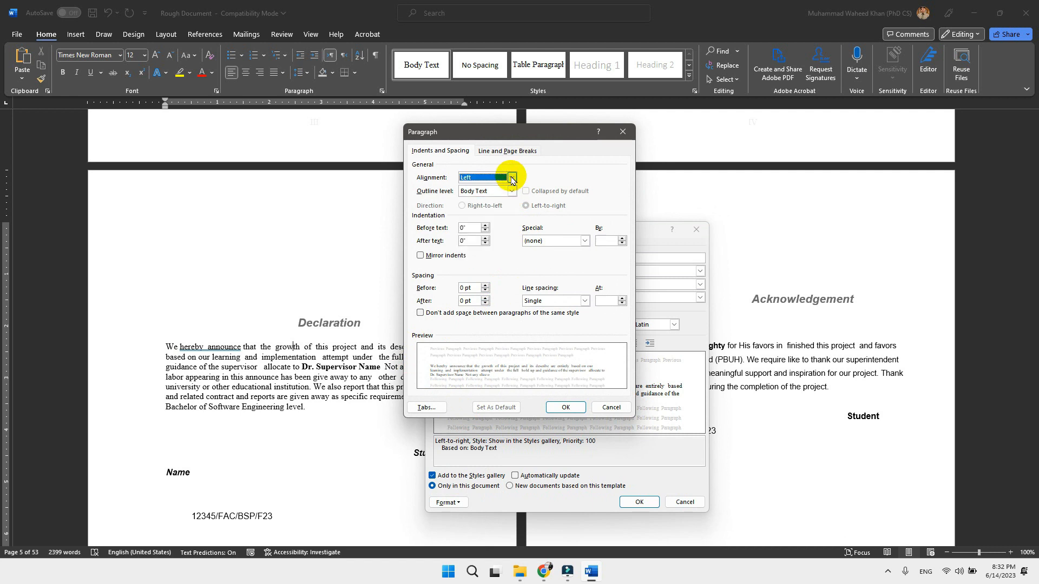
pyautogui.click(512, 179)
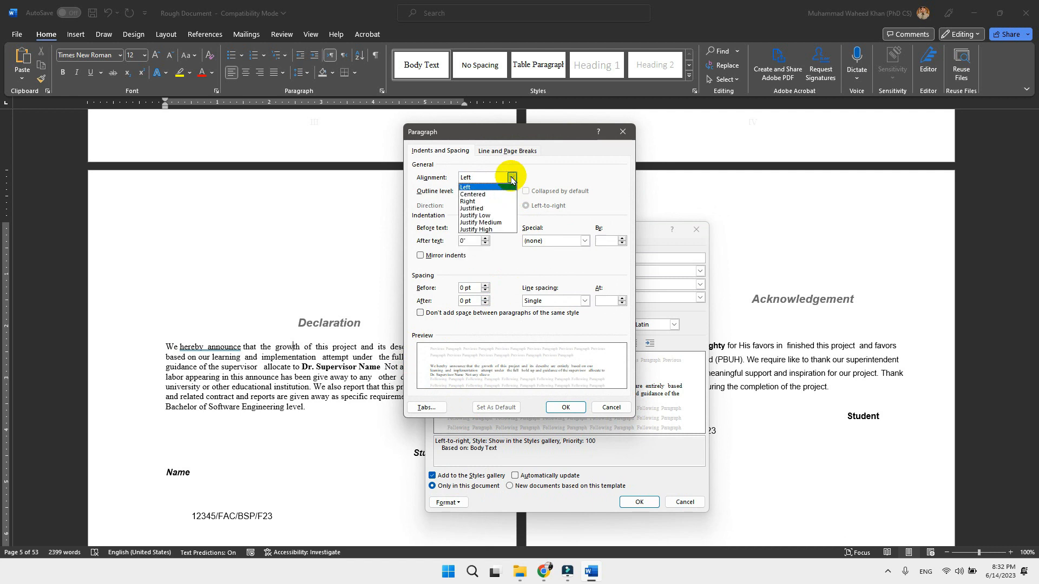
pyautogui.click(491, 209)
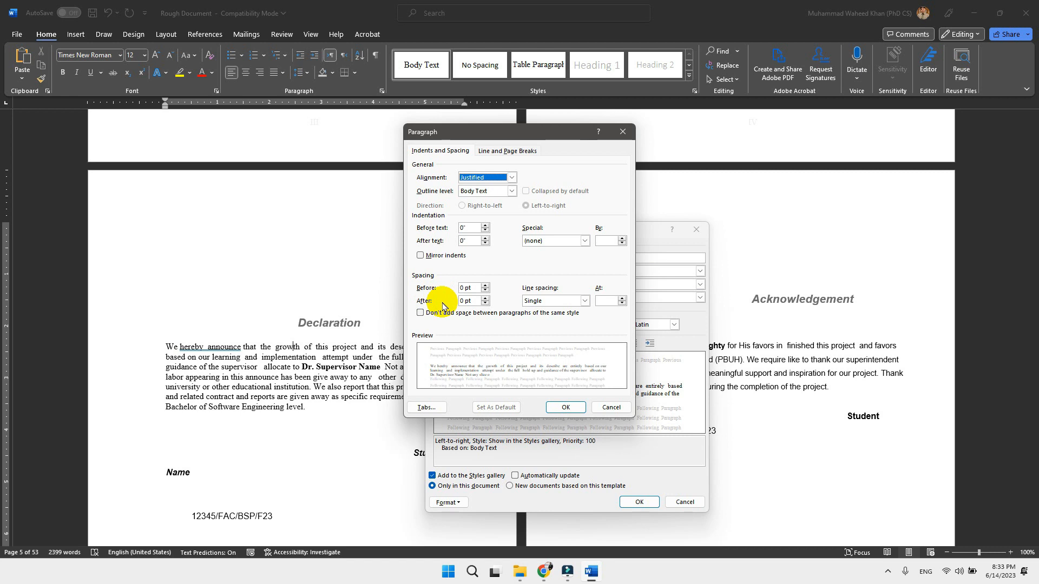
# - Set the style's paragraph spacing to 8 pt before and 8 pt after, and accept the paragraph settings
pyautogui.click(474, 289)
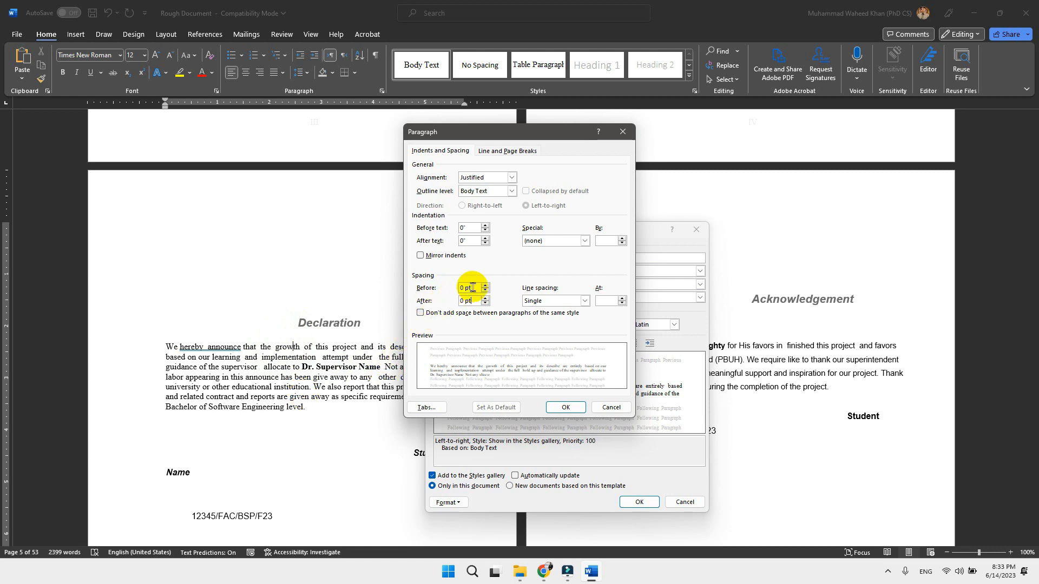
pyautogui.moveTo(472, 287); pyautogui.dragTo(446, 291)
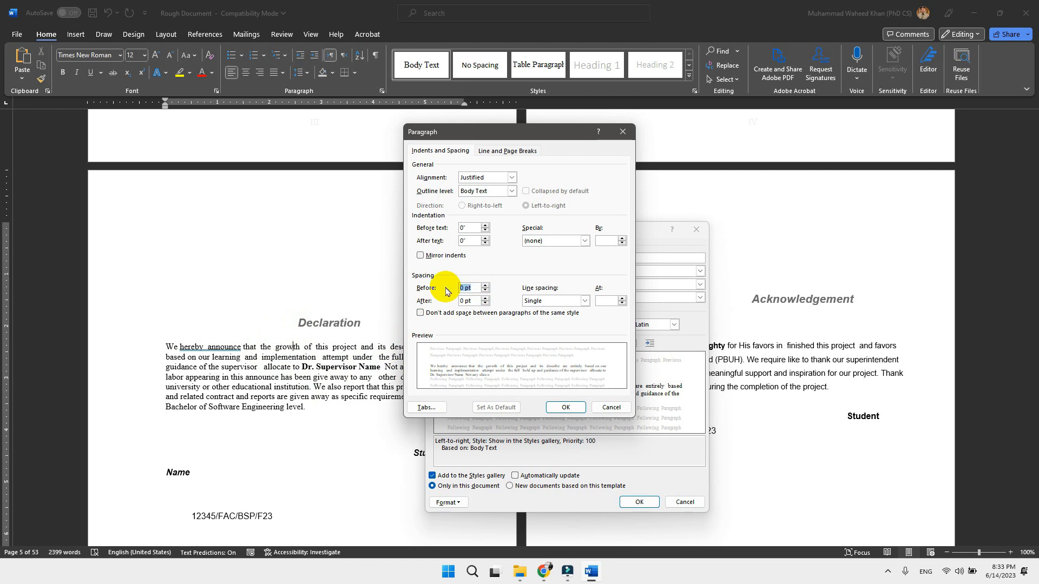
pyautogui.write('8')
pyautogui.press('Tab')
pyautogui.write('8')
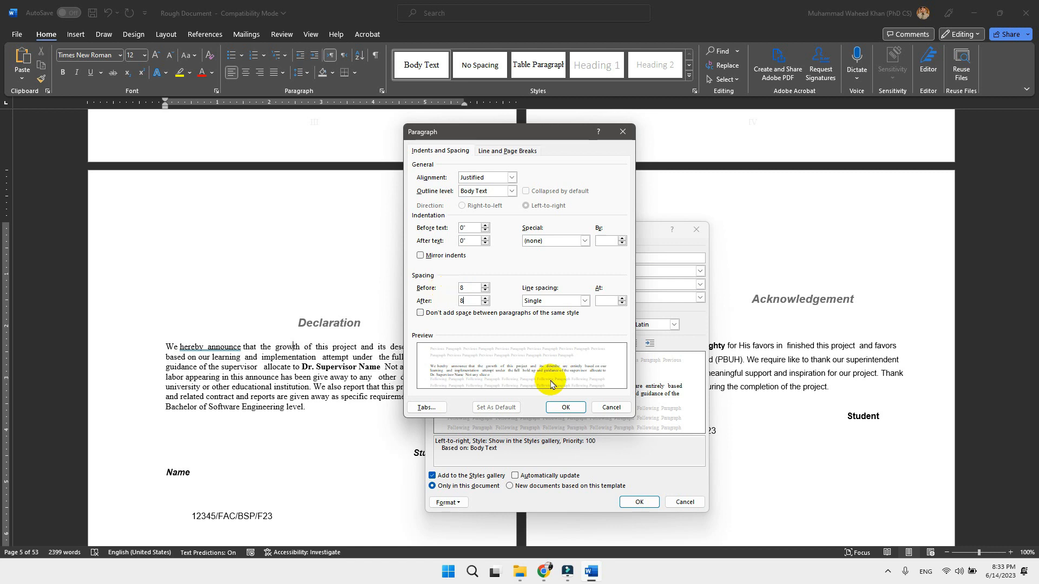
pyautogui.click(564, 410)
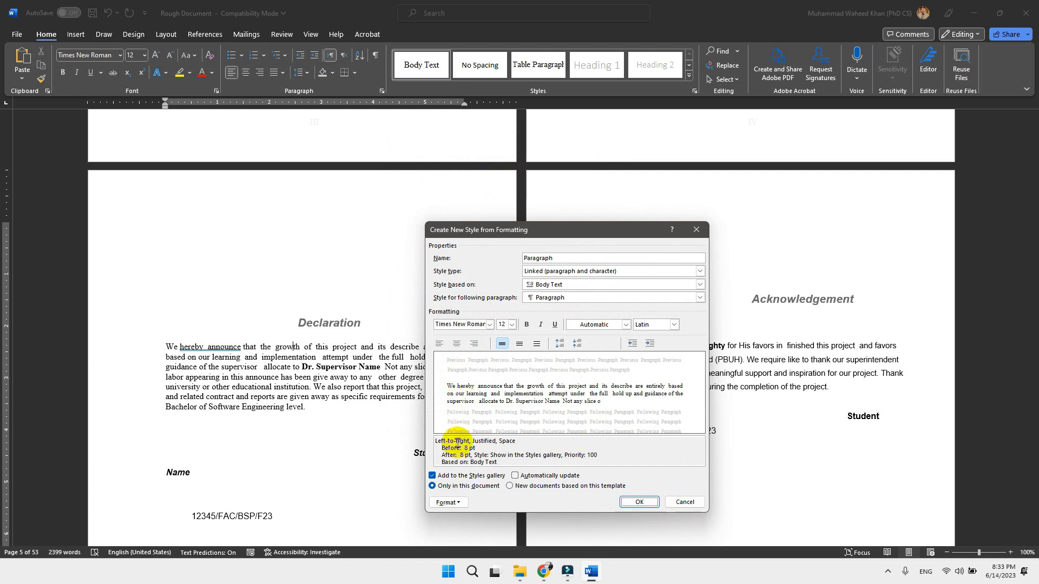
# - Set the new style's line spacing to 1.5 lines and finish creating the style
pyautogui.click(464, 503)
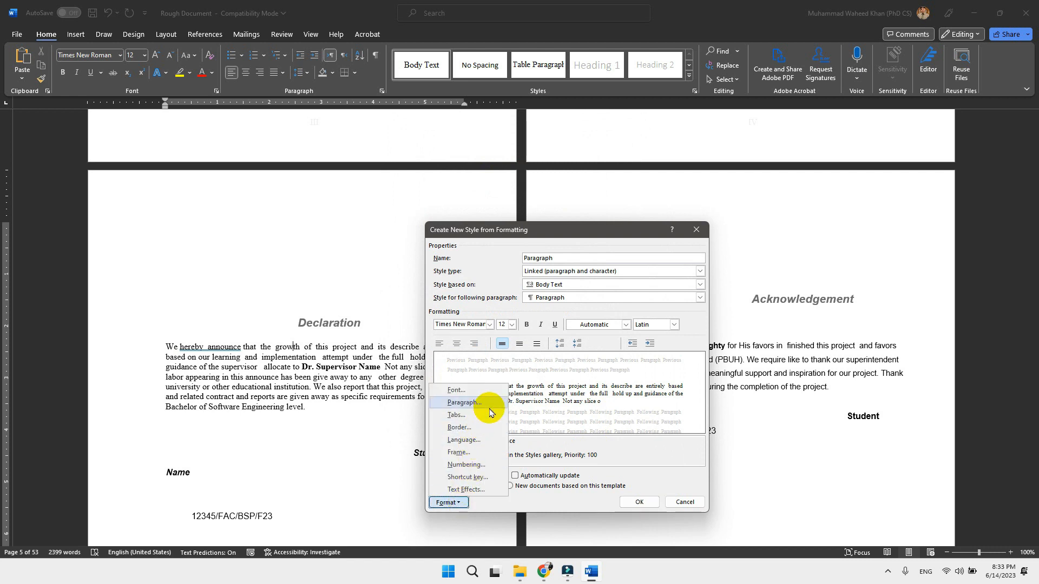
pyautogui.click(464, 402)
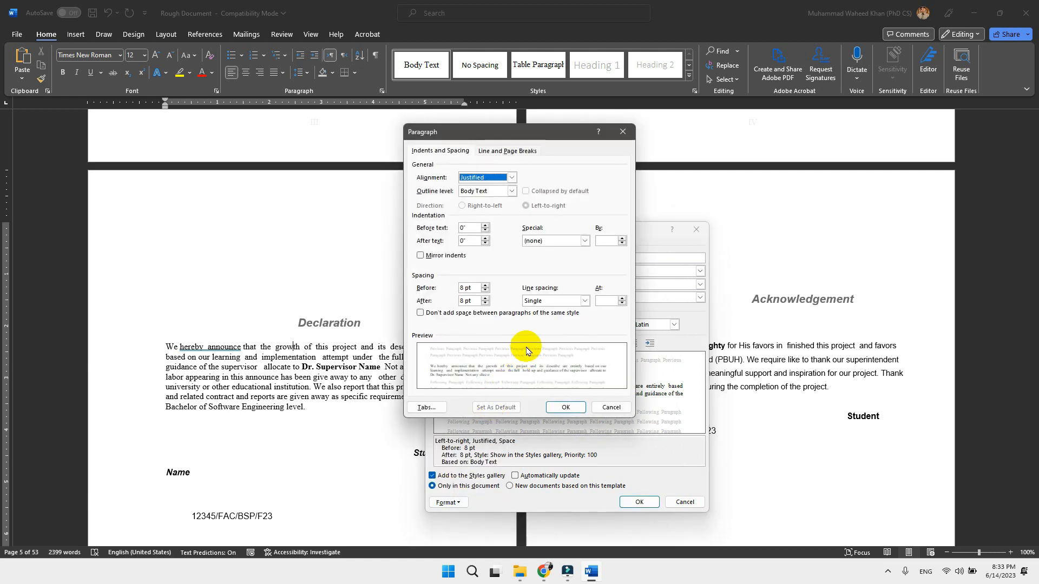
pyautogui.click(541, 303)
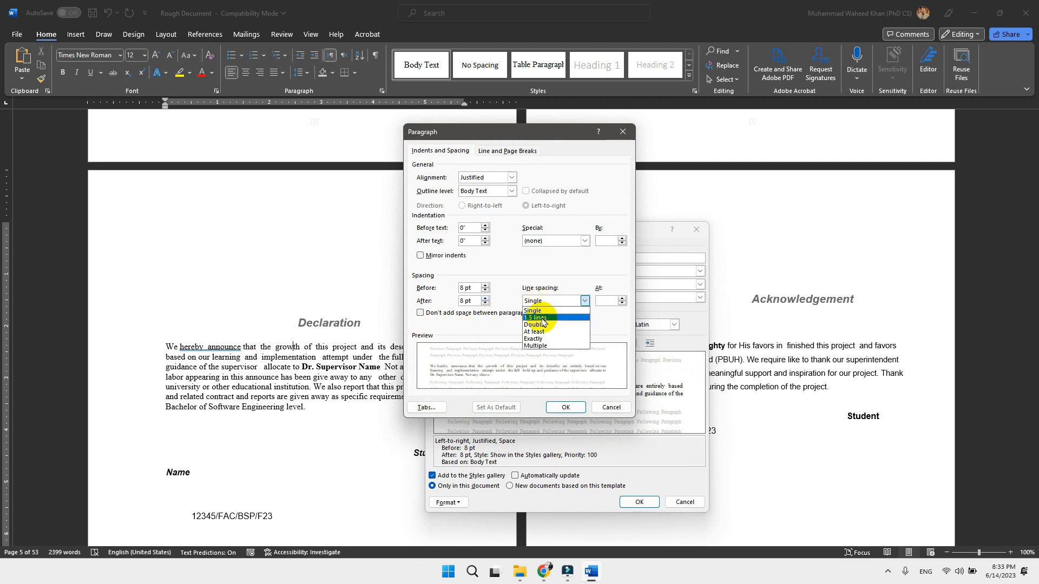
pyautogui.click(542, 320)
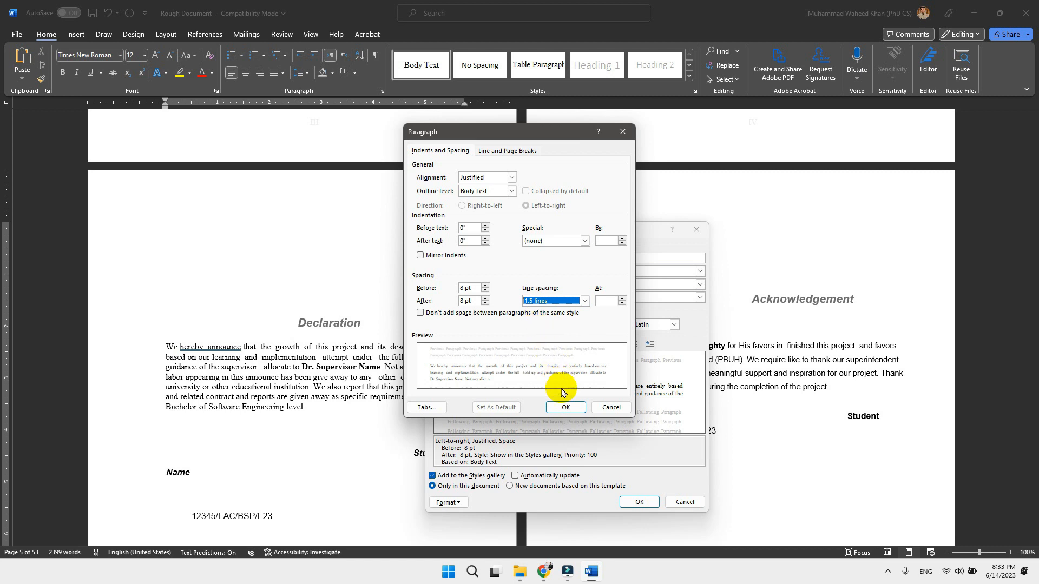
pyautogui.click(563, 409)
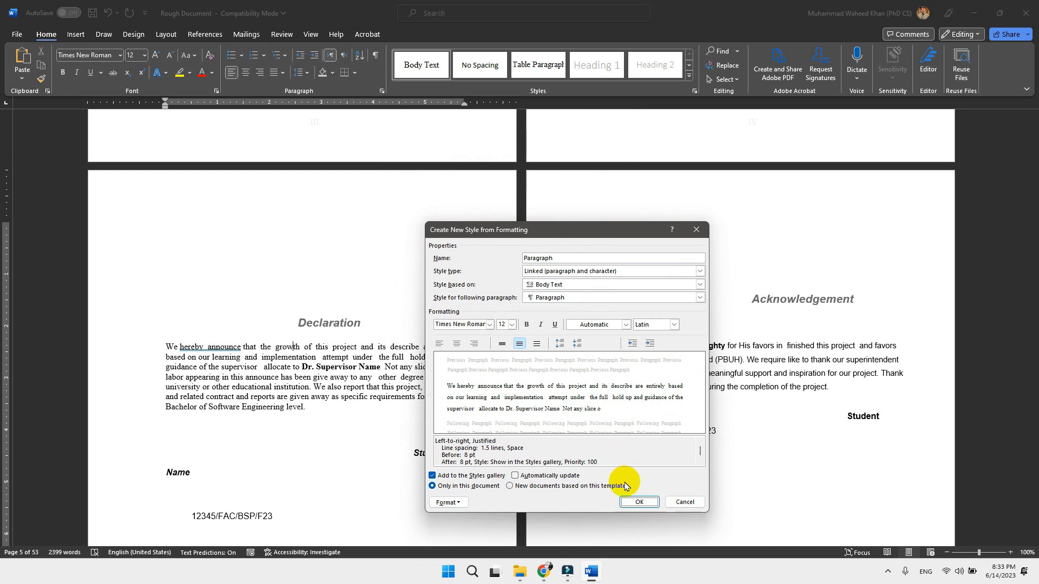
pyautogui.click(638, 501)
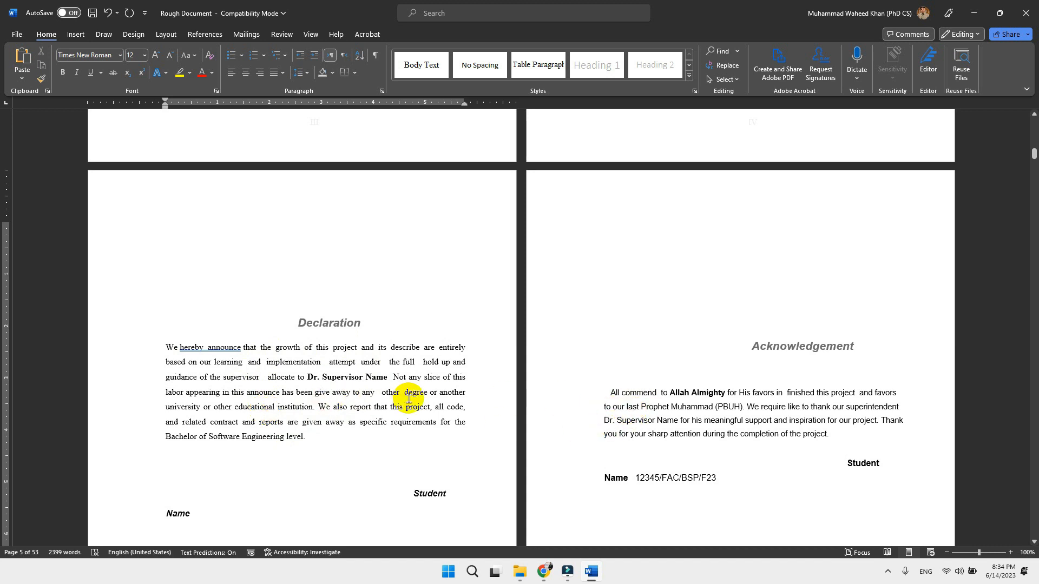
# - Apply the Paragraph style to the body paragraph under the Acknowledgement heading
pyautogui.moveTo(608, 393); pyautogui.dragTo(833, 432)
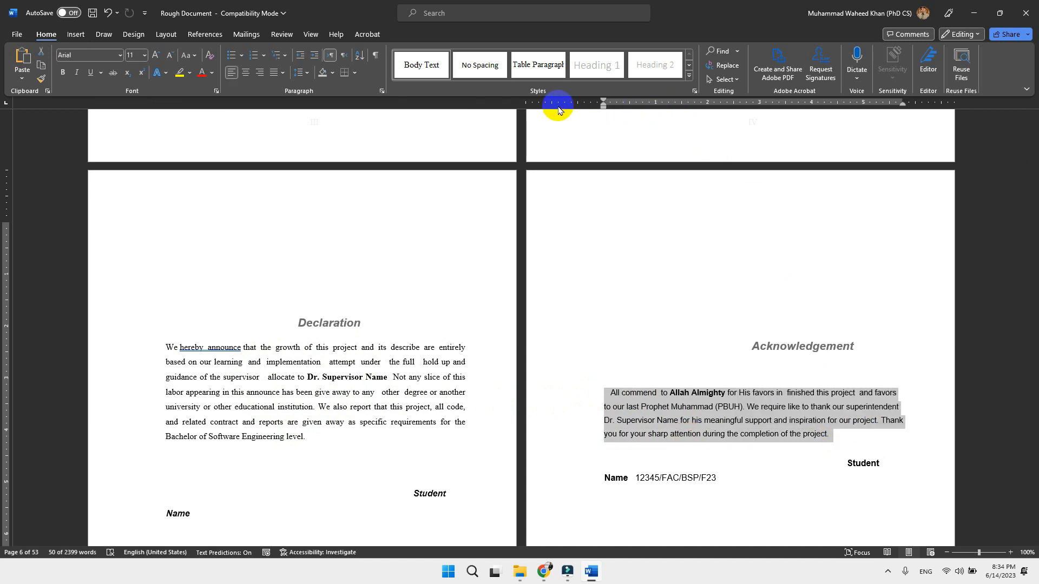
pyautogui.click(688, 77)
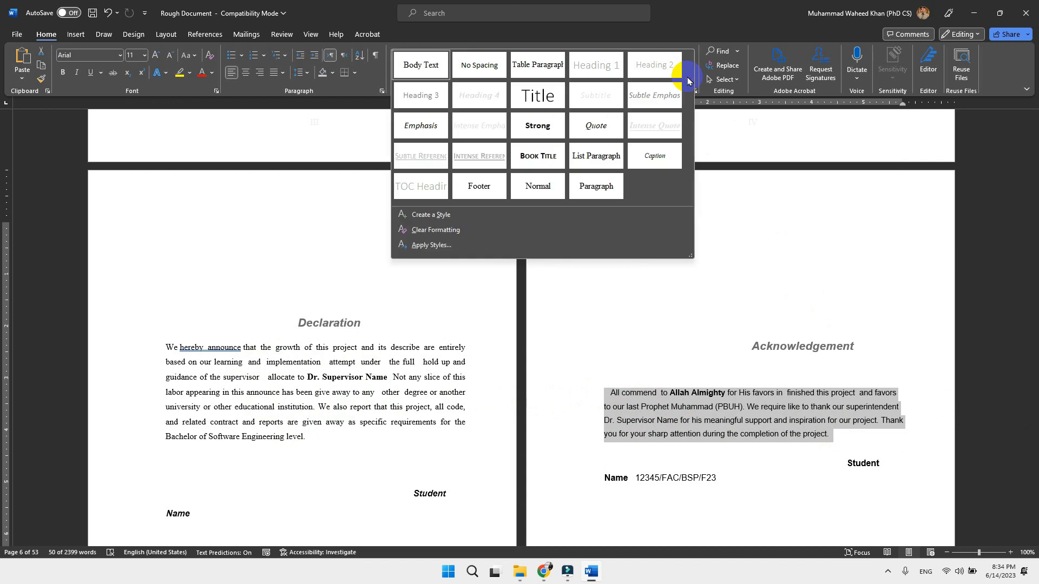
pyautogui.click(594, 187)
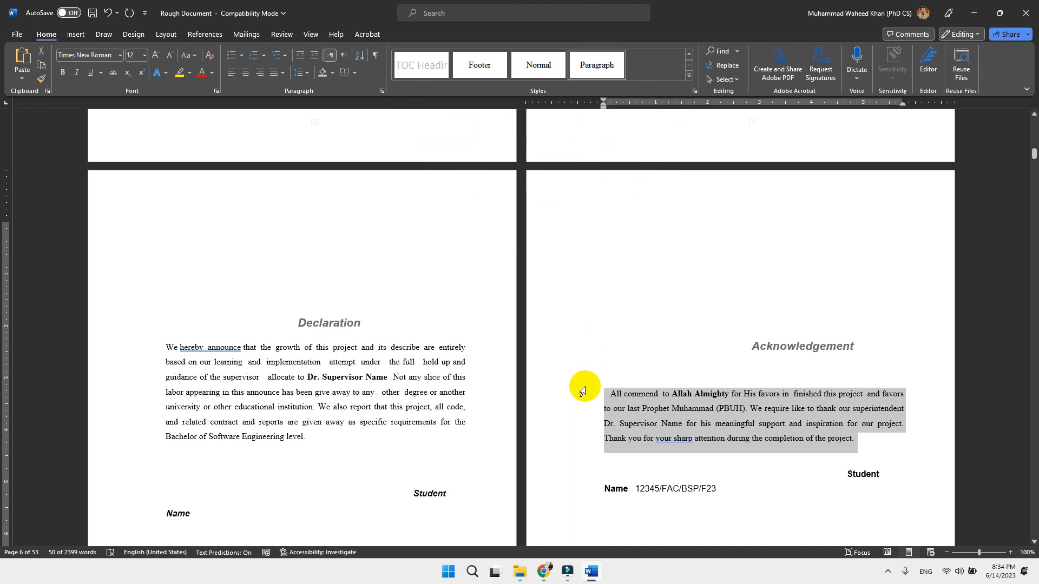
pyautogui.scroll(-10, 583, 391)
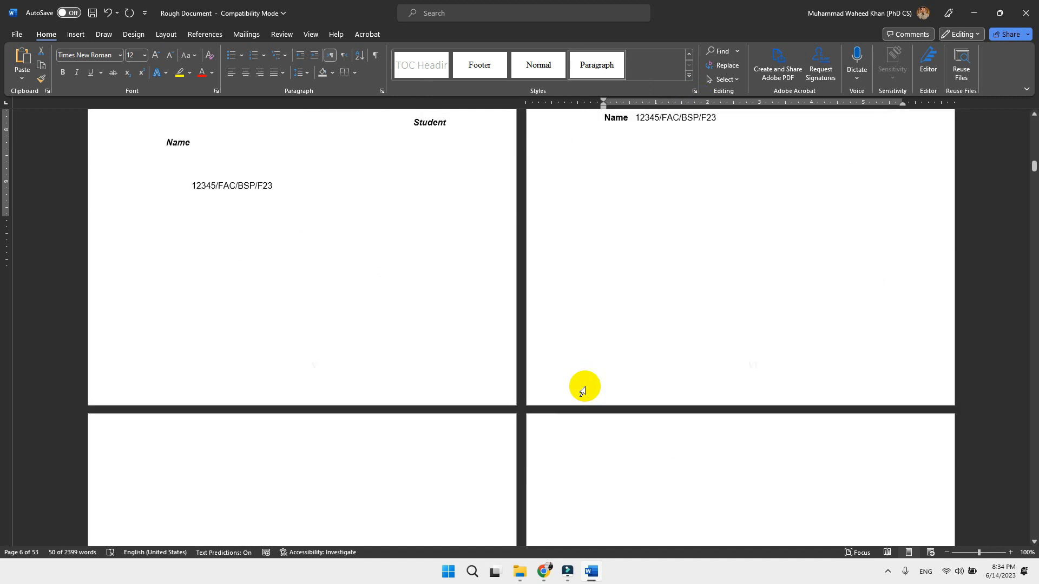
# - Apply the Paragraph style to the body paragraph under the Introduction heading in Chapter 1
pyautogui.scroll(-20, 583, 391)
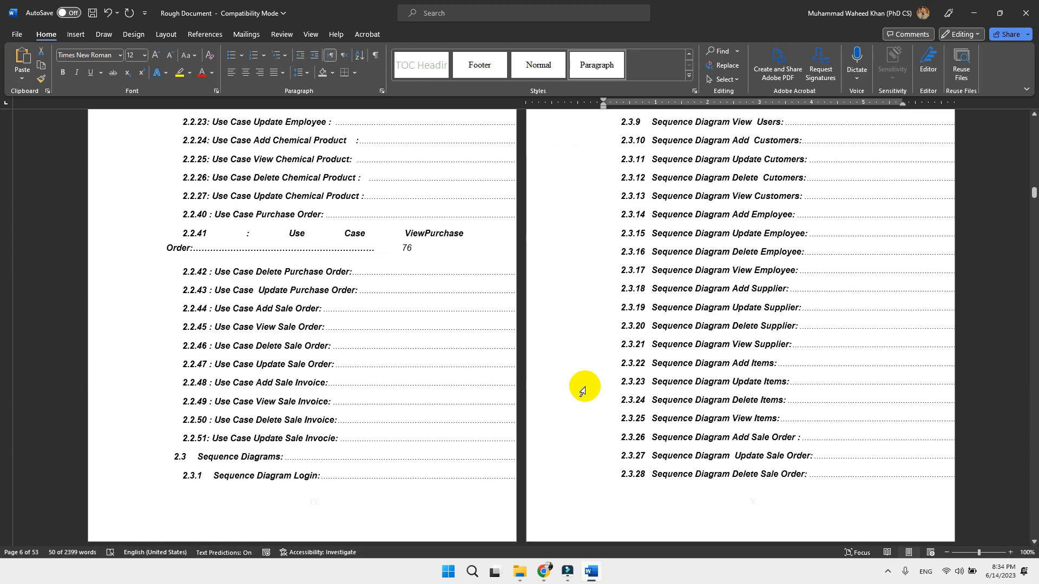
pyautogui.scroll(-15, 582, 391)
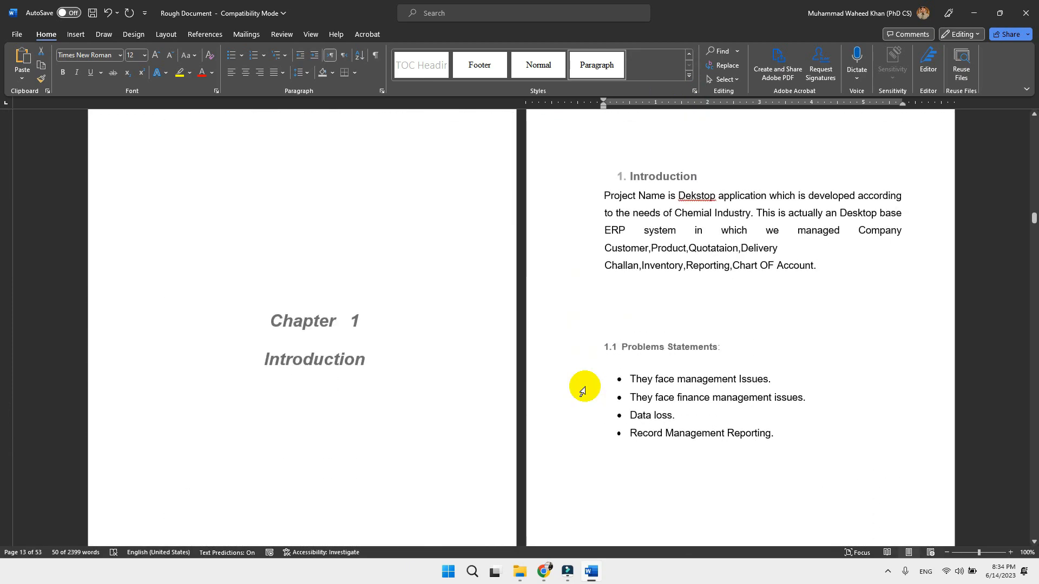
pyautogui.click(681, 216)
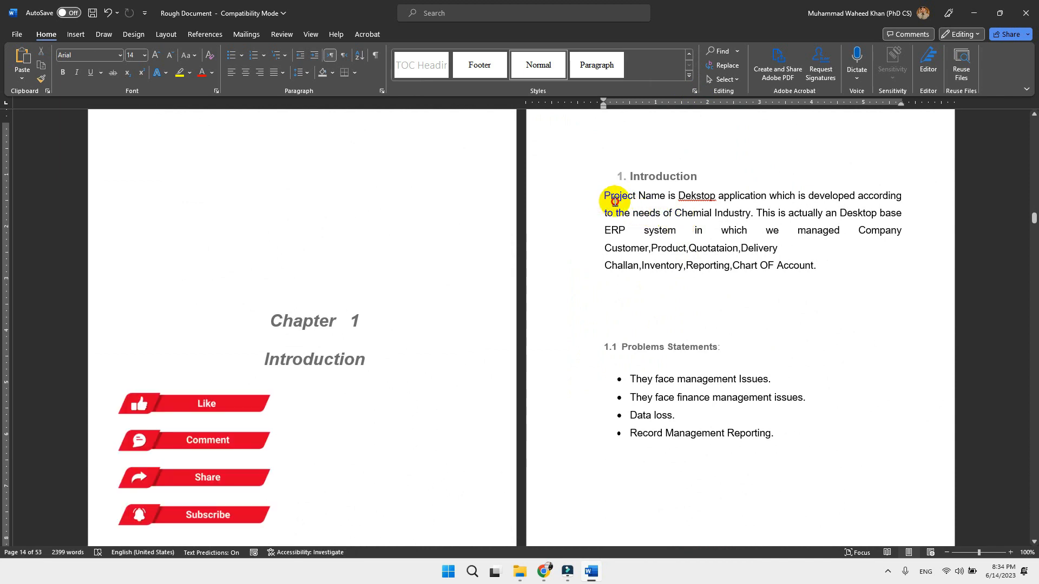
pyautogui.moveTo(605, 199); pyautogui.dragTo(821, 272)
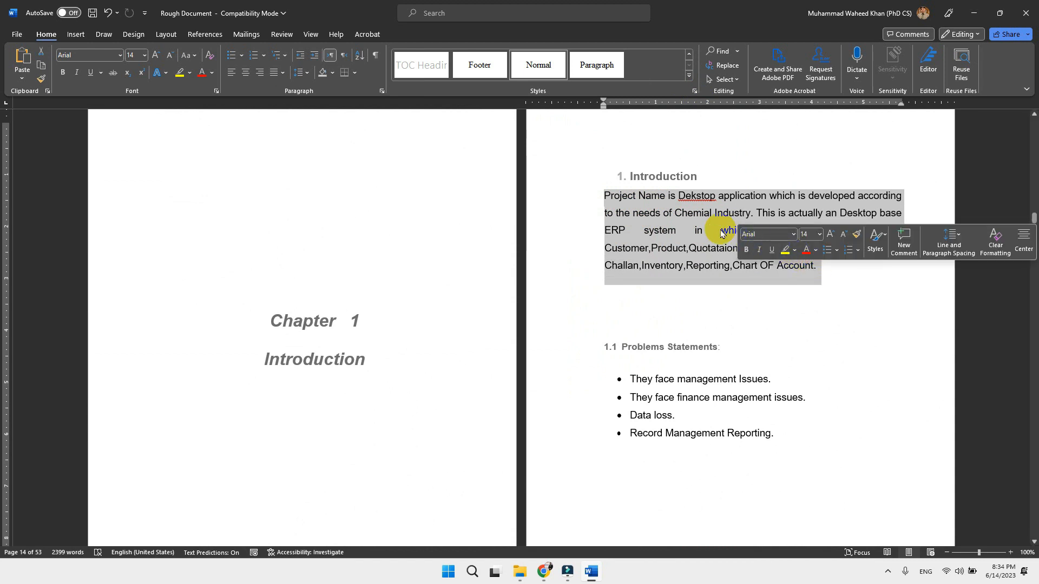
pyautogui.click(696, 212)
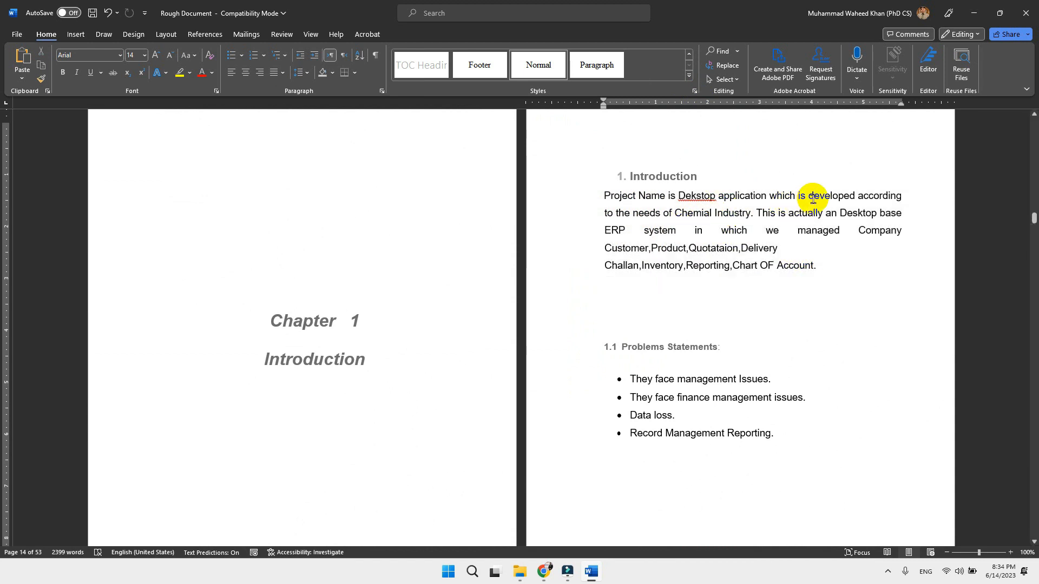
pyautogui.click(780, 215)
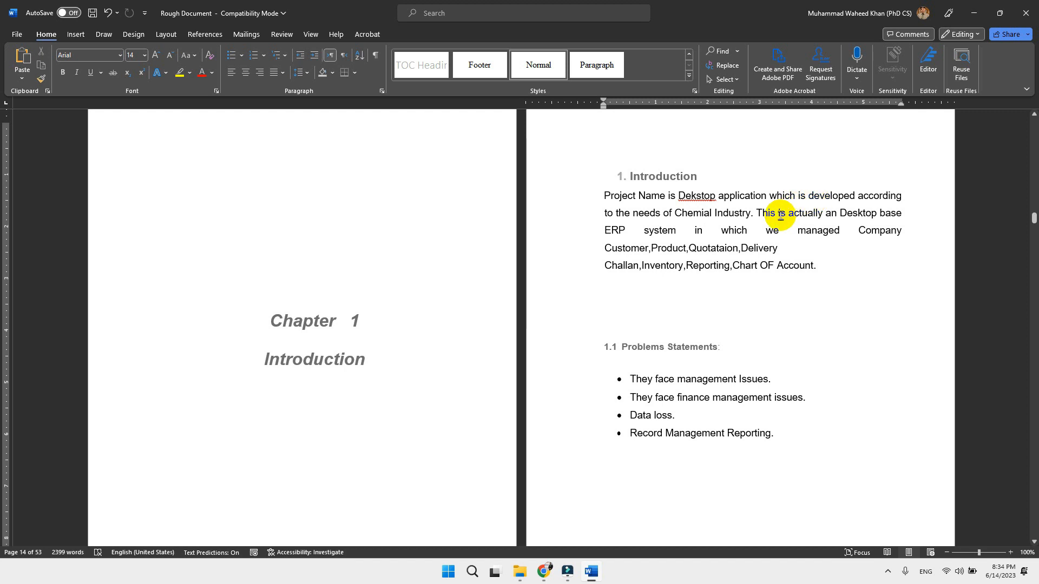
pyautogui.click(601, 67)
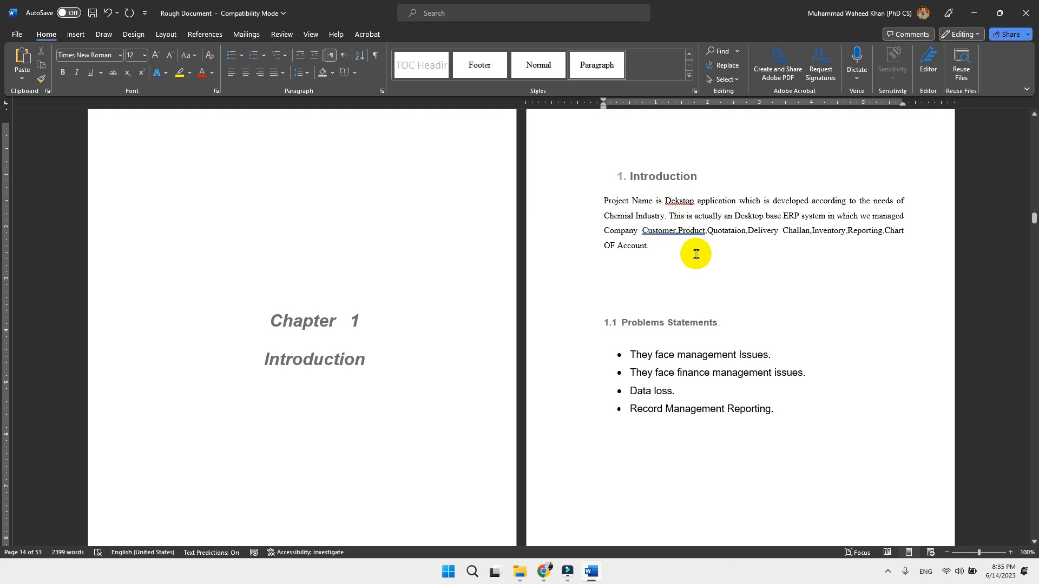
# - Accept the grammar suggestion "Customer, Product" in the Introduction paragraph and check the spelling suggestions for "Dekstop"
pyautogui.rightClick(679, 236)
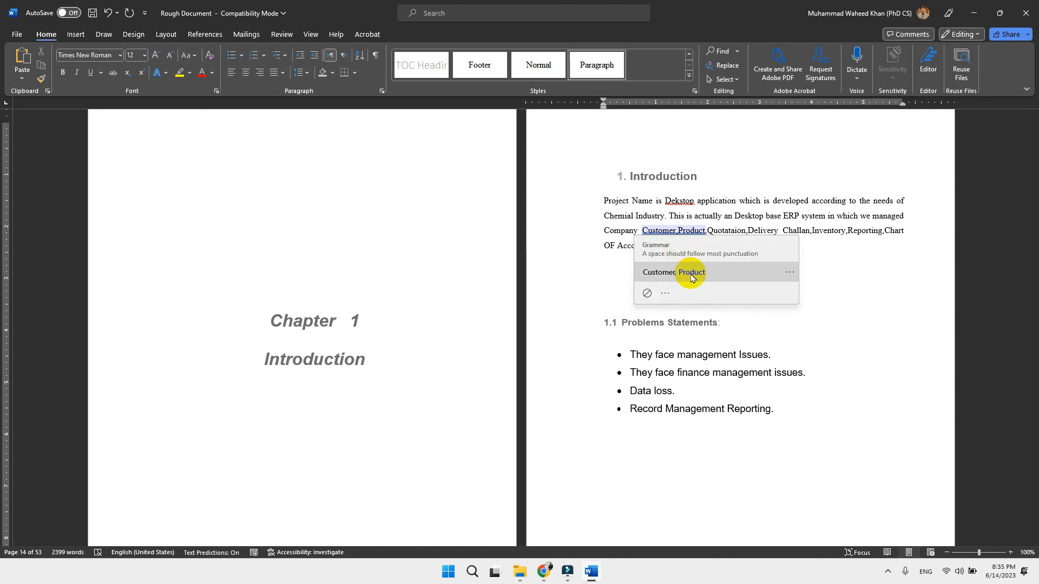
pyautogui.click(691, 273)
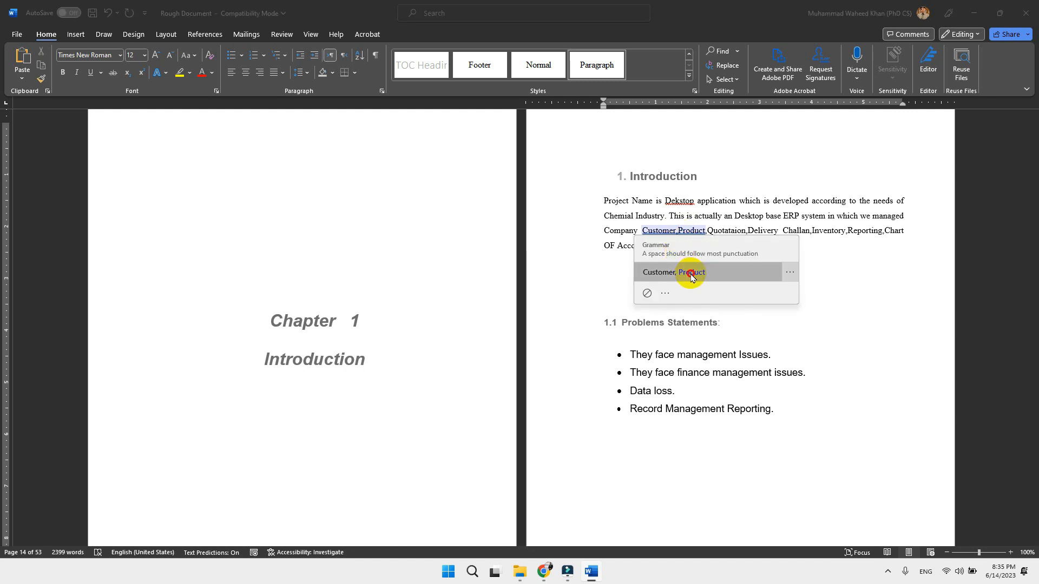
pyautogui.rightClick(676, 199)
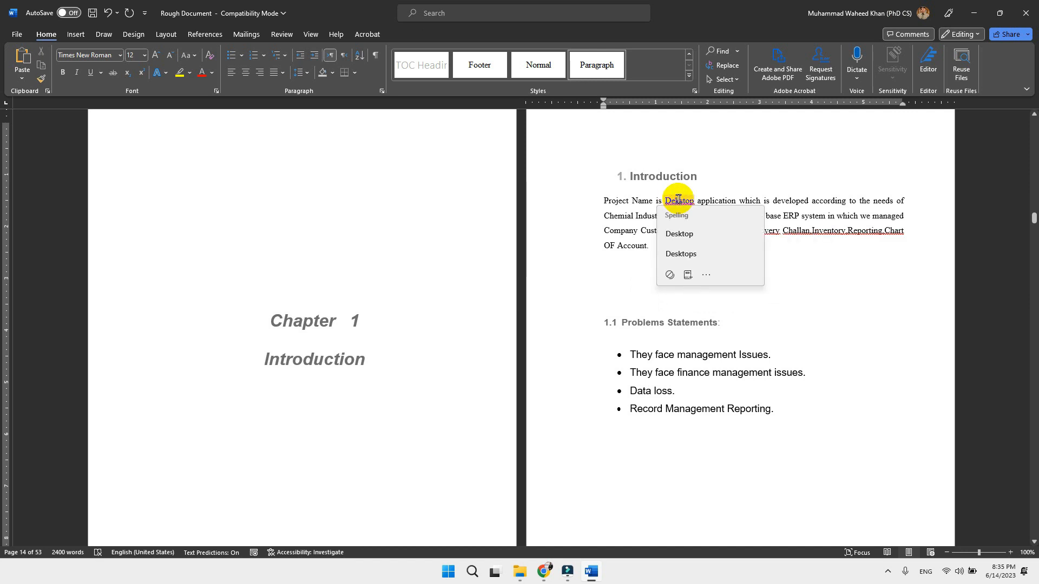
pyautogui.click(747, 202)
# - Apply the Paragraph style to both body paragraphs under the 1.2 Project Name heading
pyautogui.scroll(-10, 674, 297)
pyautogui.scroll(-4, 674, 297)
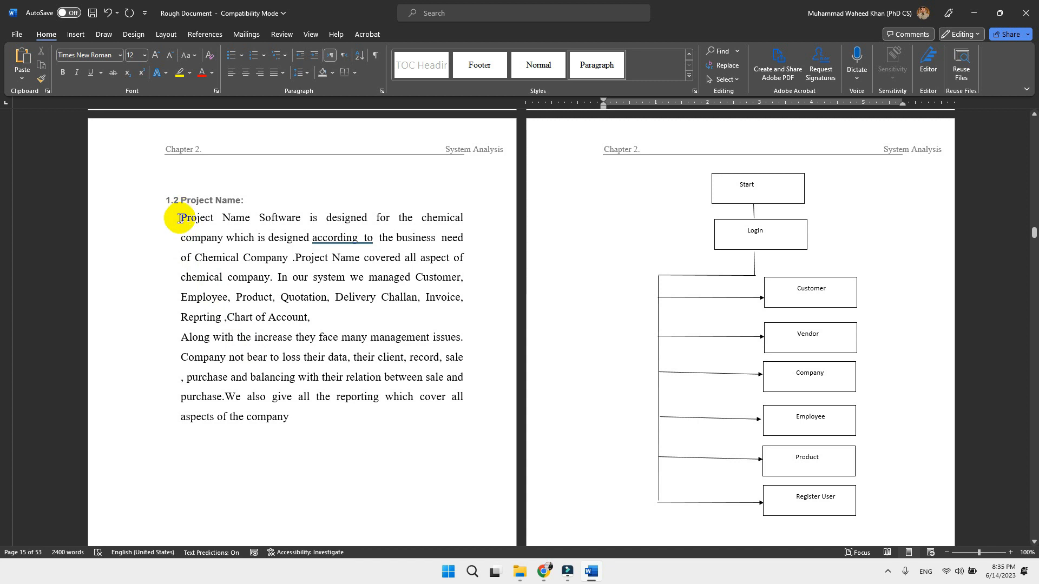
pyautogui.moveTo(182, 219); pyautogui.dragTo(296, 415)
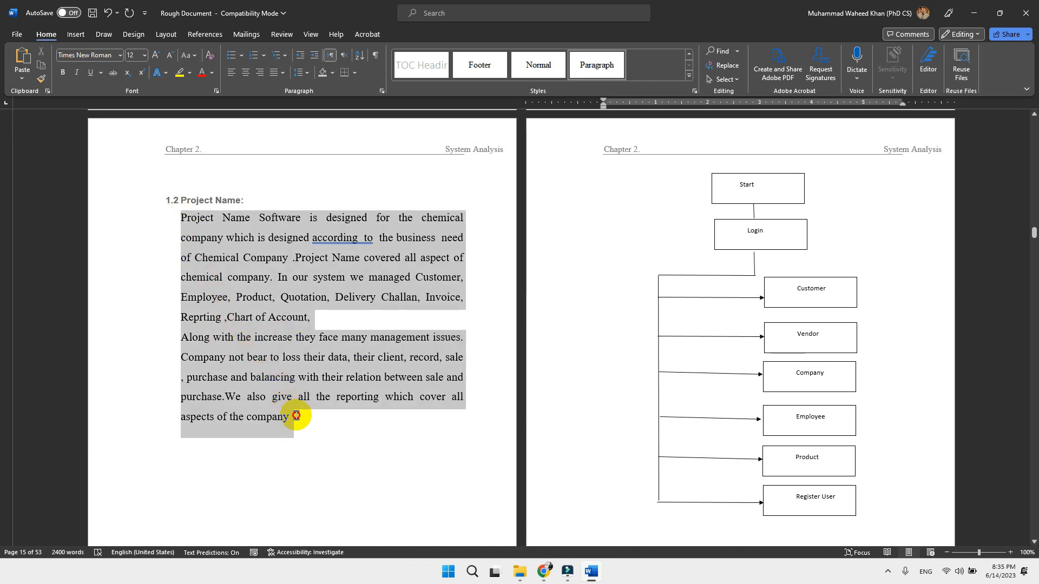
pyautogui.moveTo(277, 297); pyautogui.dragTo(318, 338)
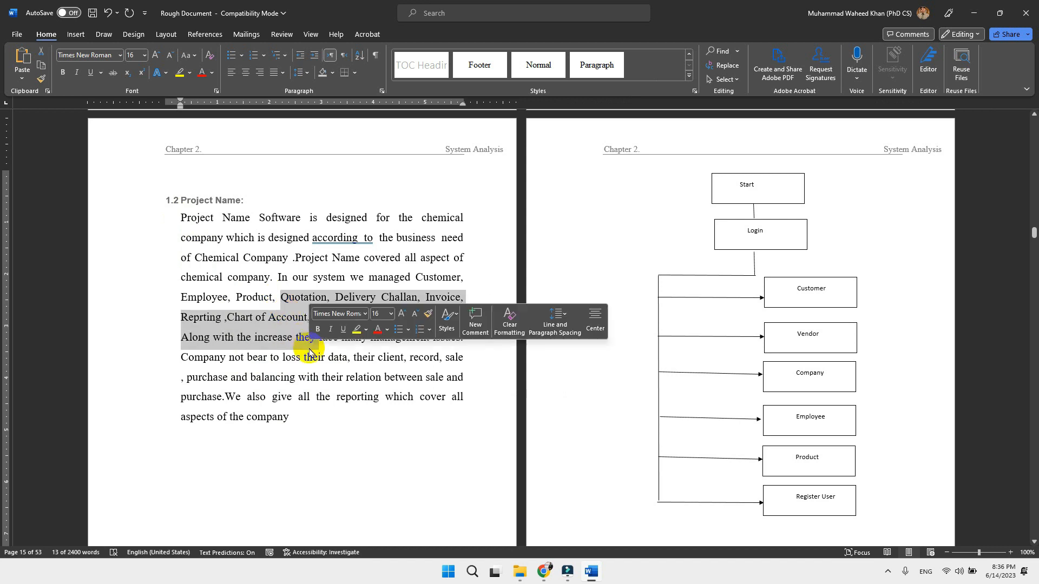
pyautogui.click(585, 78)
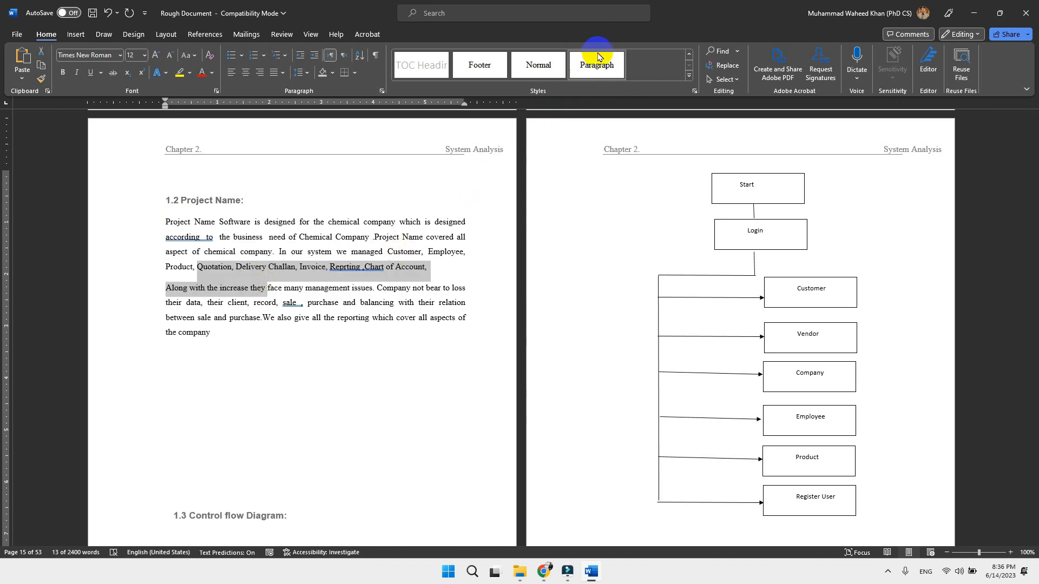
pyautogui.click(309, 222)
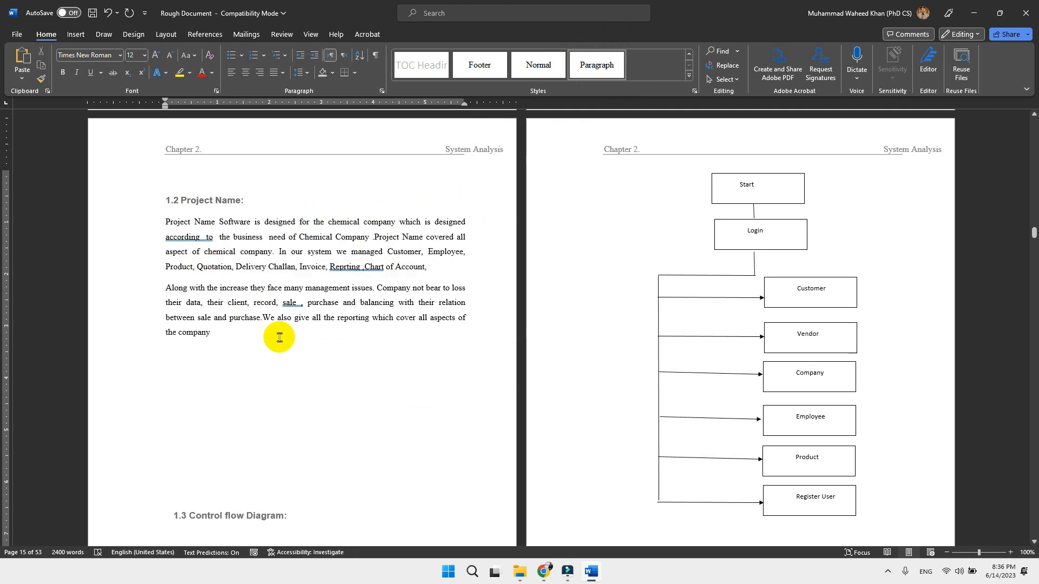
# - Apply the Paragraph style to the body text under the Requirement heading in Chapter 2 and delete the empty line between its paragraphs
pyautogui.scroll(-15, 298, 365)
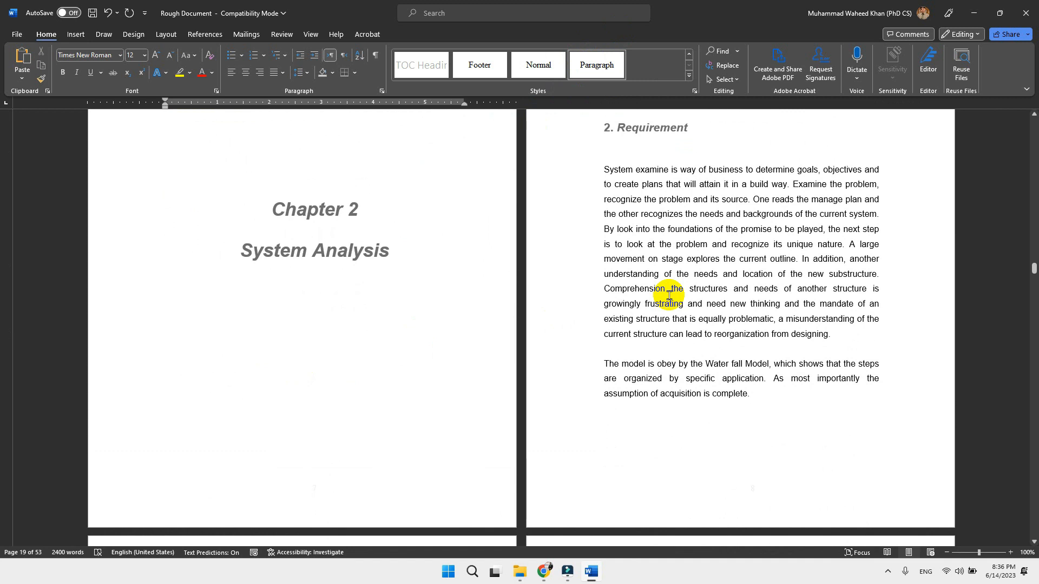
pyautogui.moveTo(697, 295); pyautogui.dragTo(720, 372)
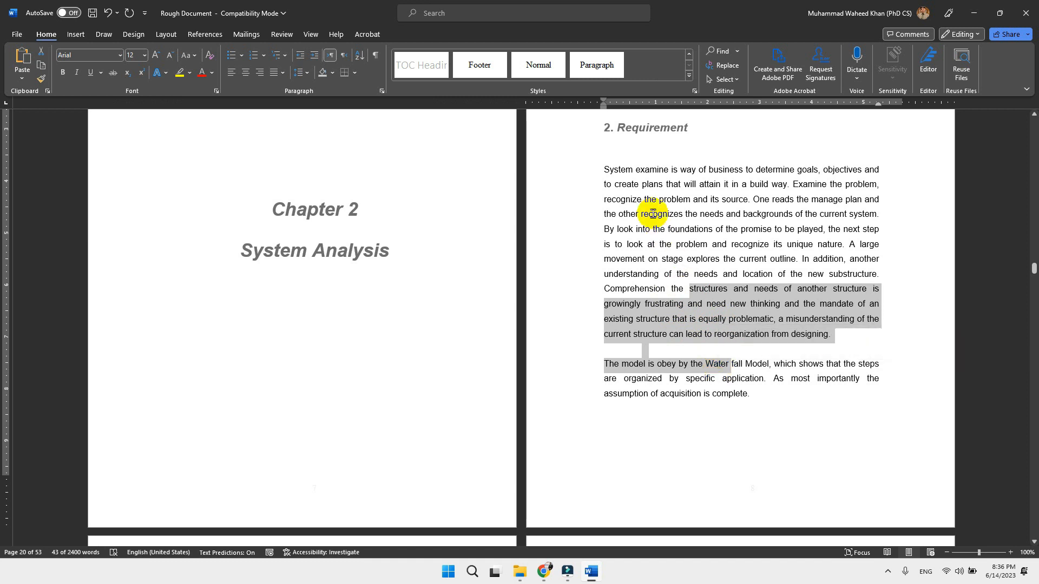
pyautogui.click(601, 70)
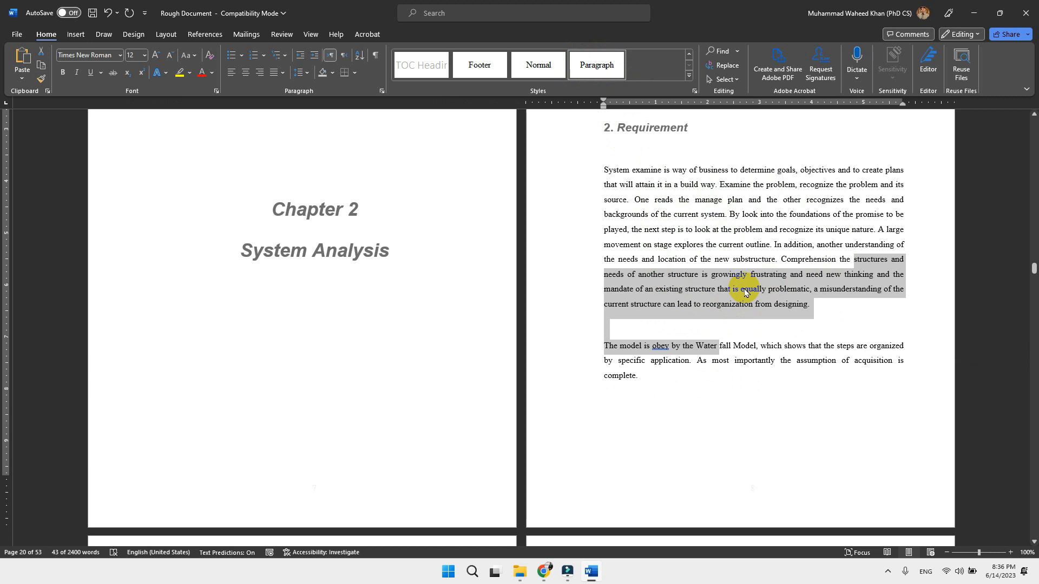
pyautogui.click(684, 332)
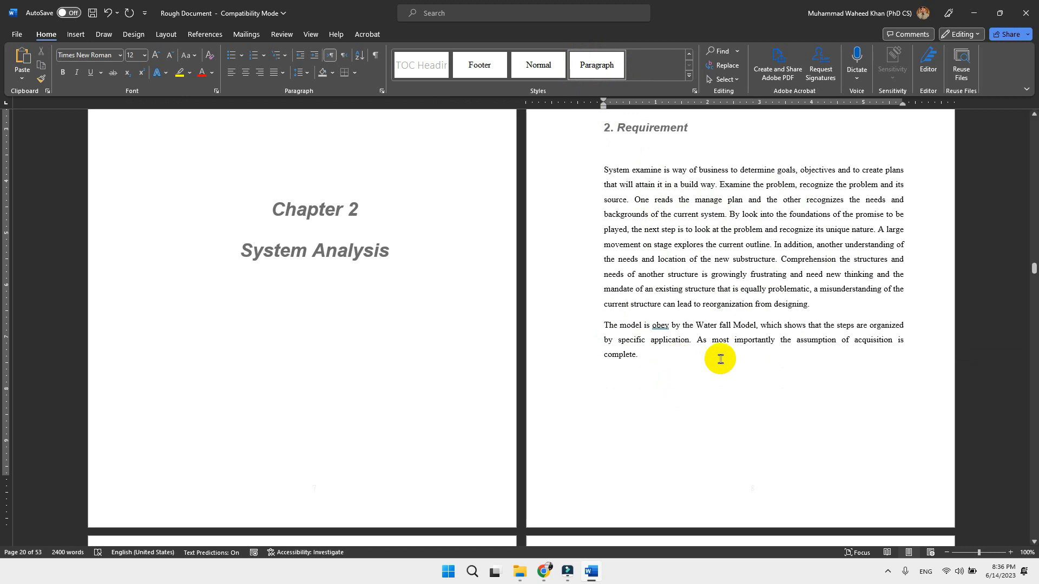
pyautogui.press('BackSpace')
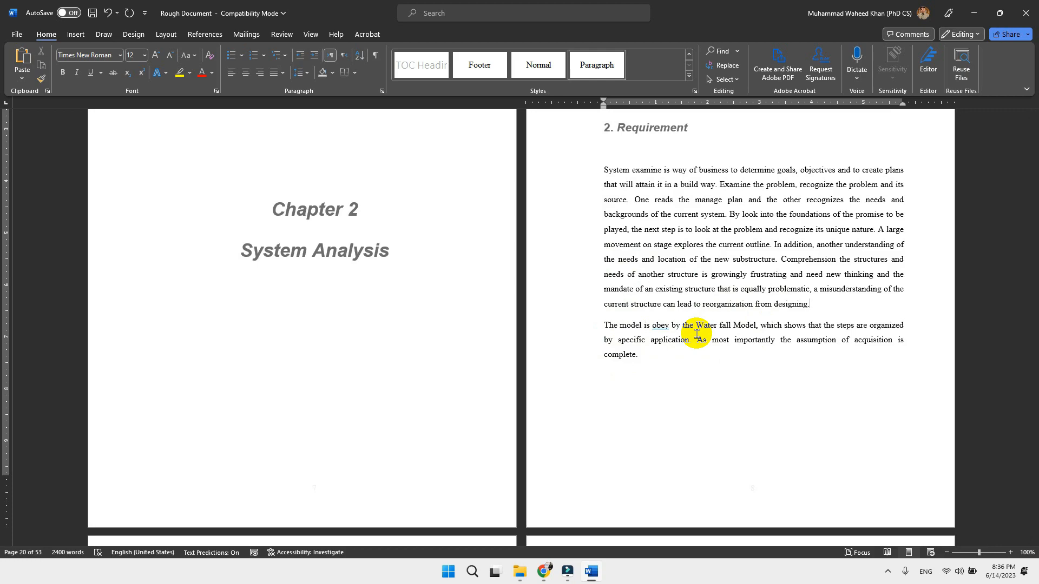
# - Look through the diagrams and use case tables after the Requirement section for more body text, and return to that section
pyautogui.scroll(-15, 697, 334)
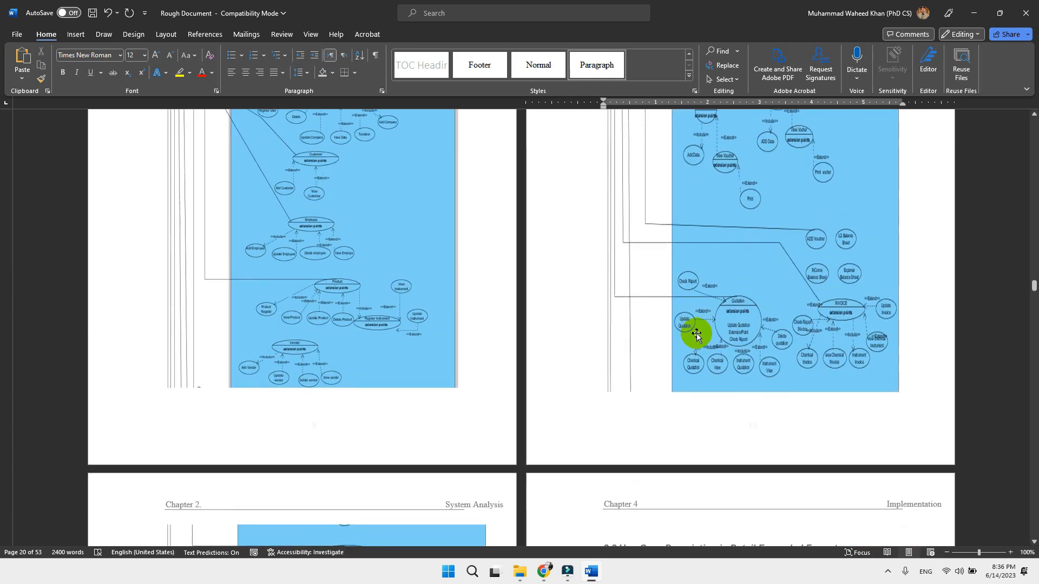
pyautogui.scroll(-15, 697, 334)
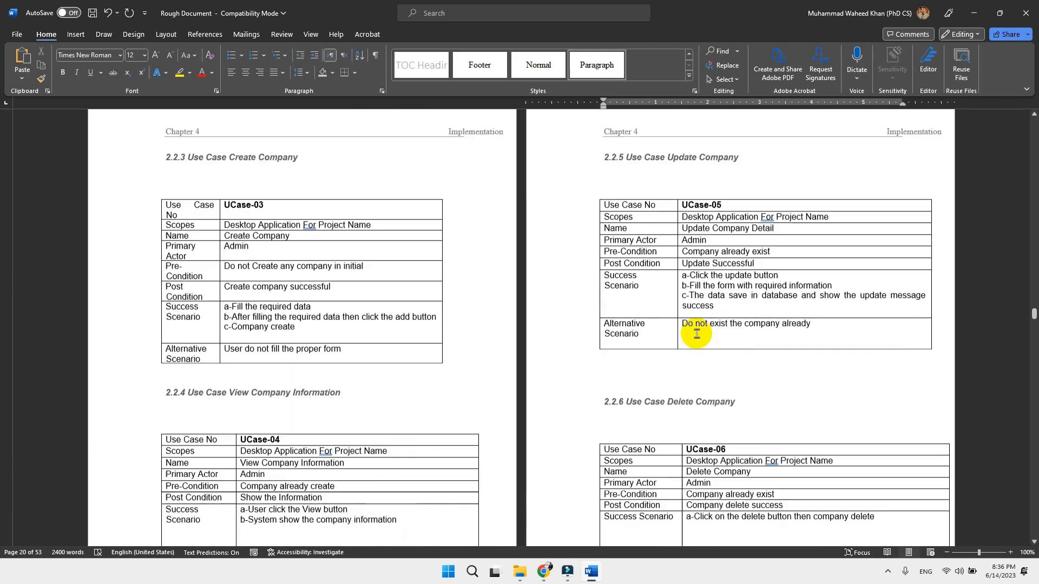
pyautogui.scroll(-15, 696, 334)
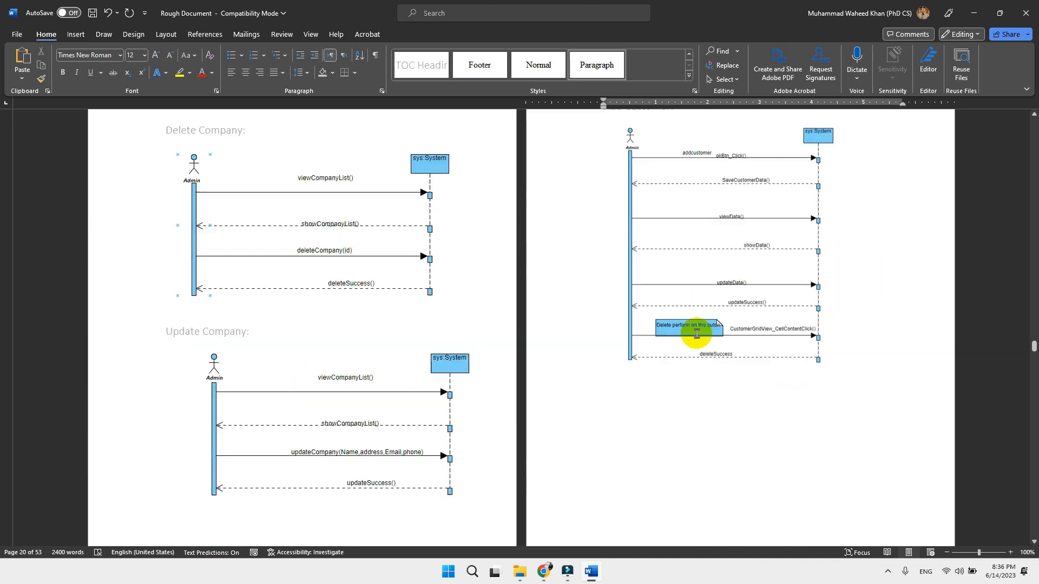
pyautogui.scroll(-15, 697, 334)
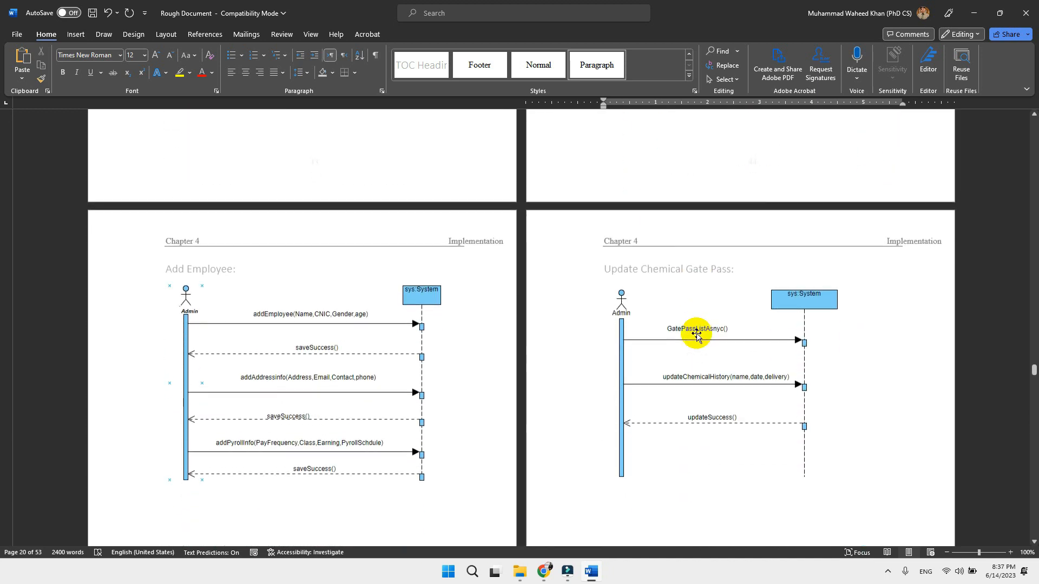
pyautogui.scroll(-15, 697, 334)
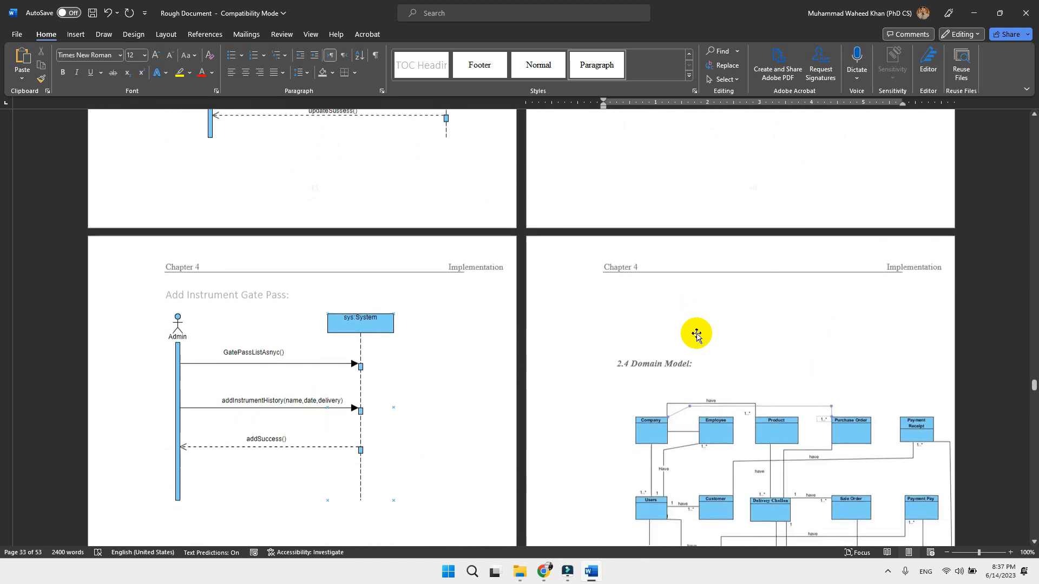
pyautogui.scroll(-2, 696, 334)
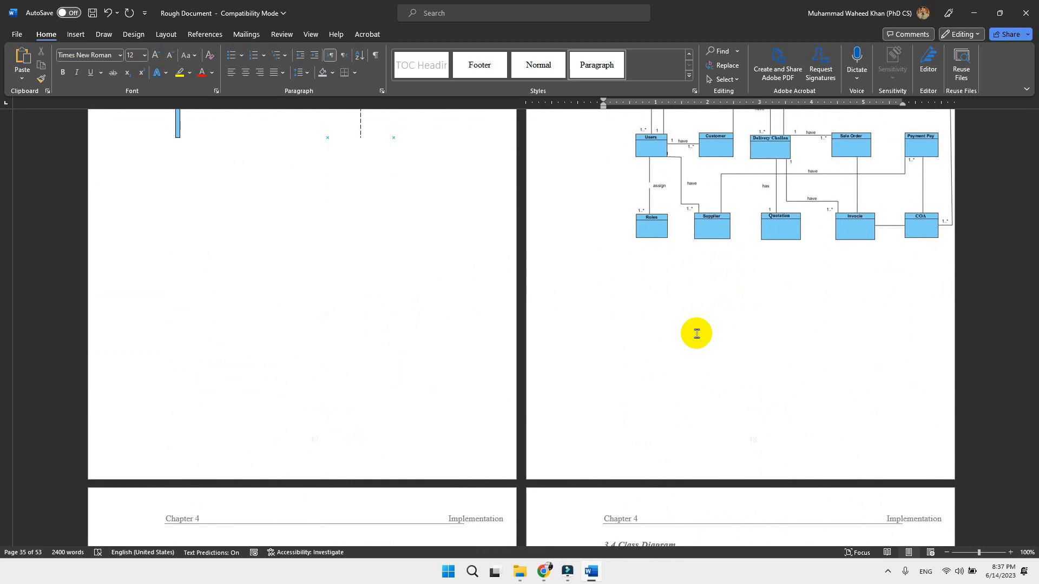
pyautogui.scroll(20, 665, 176)
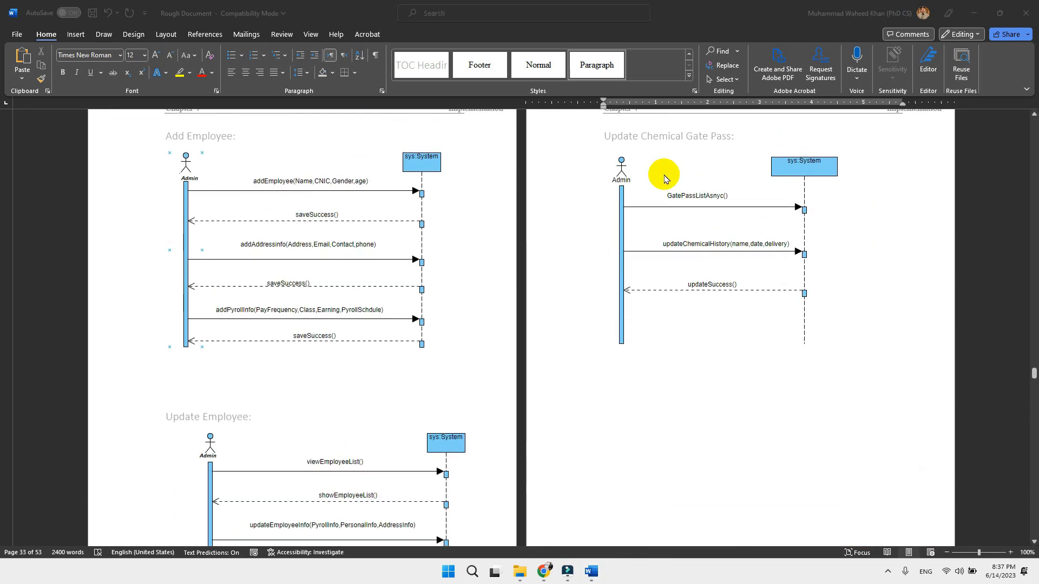
pyautogui.scroll(20, 665, 180)
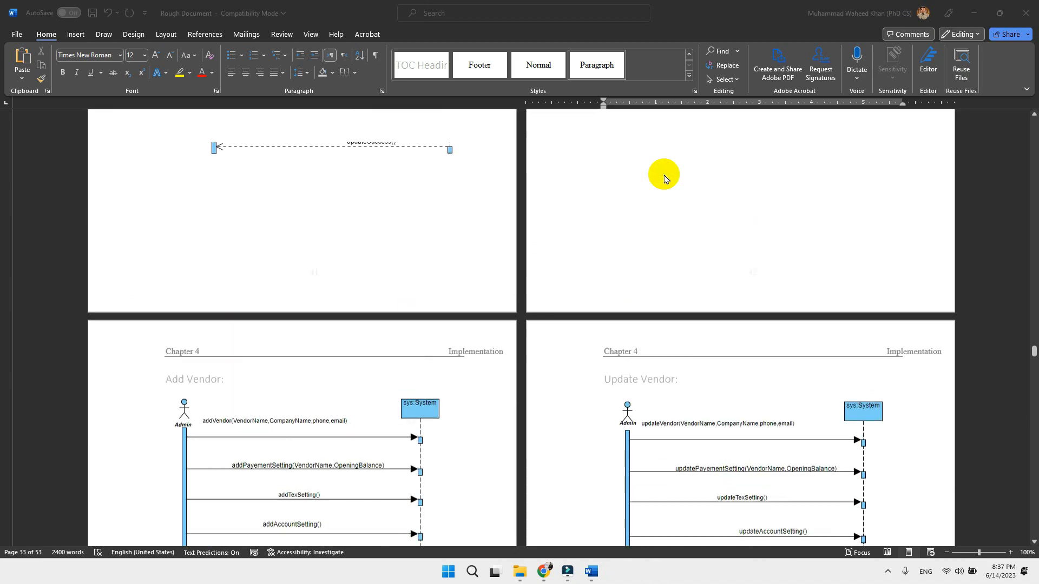
pyautogui.scroll(20, 664, 176)
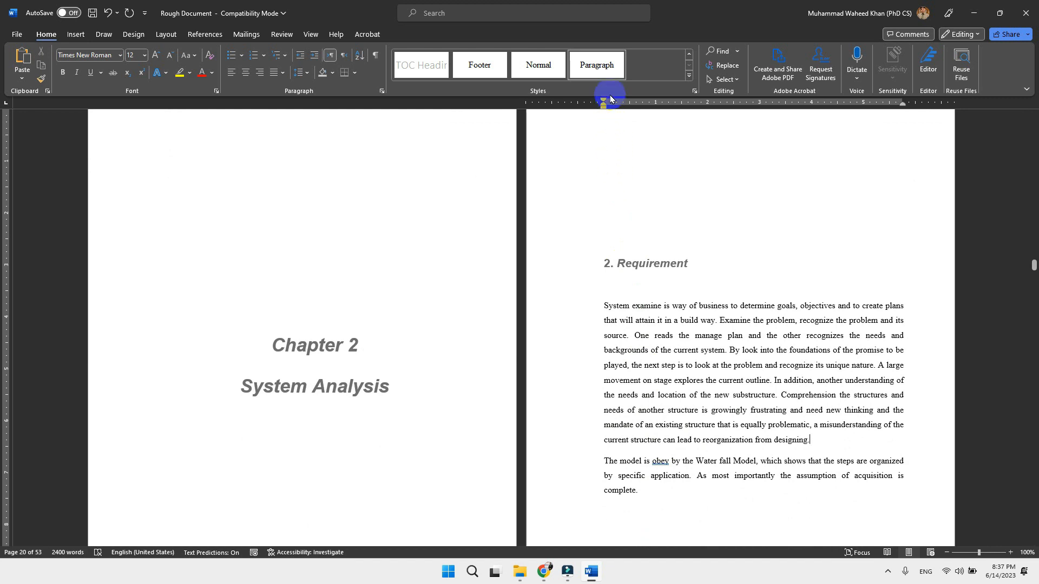
# - Modify the Paragraph style to use the Calibri (Body) font at size 14, and accept the changes
pyautogui.click(595, 62)
pyautogui.rightClick(596, 62)
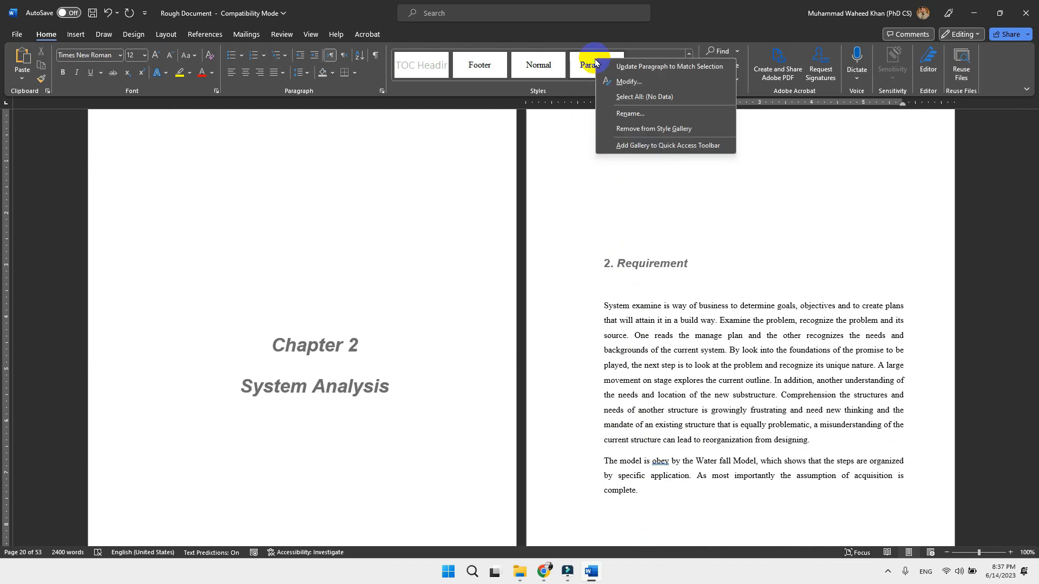
pyautogui.click(628, 82)
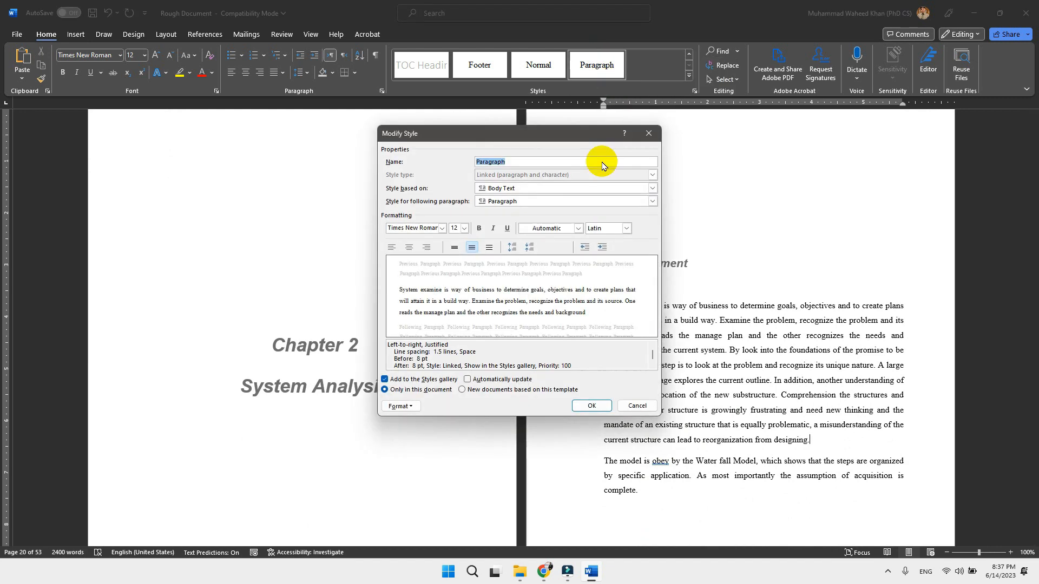
pyautogui.click(463, 228)
pyautogui.click(455, 274)
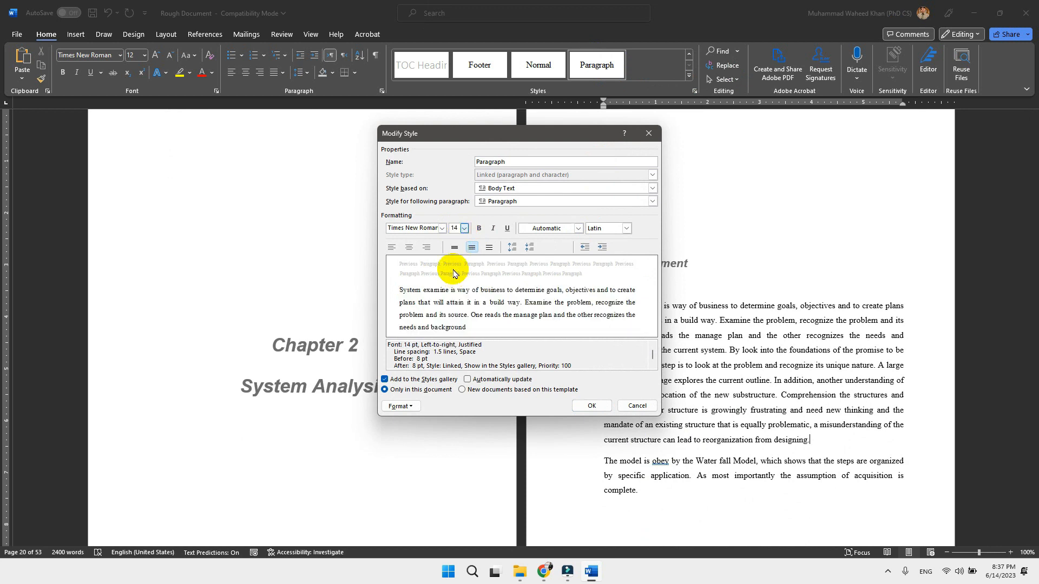
pyautogui.click(443, 229)
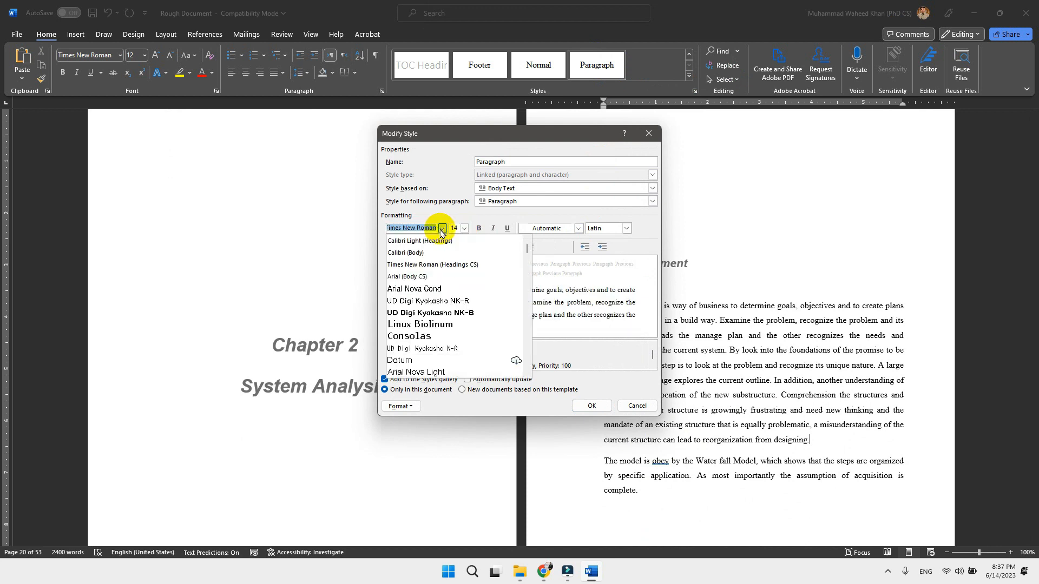
pyautogui.click(428, 253)
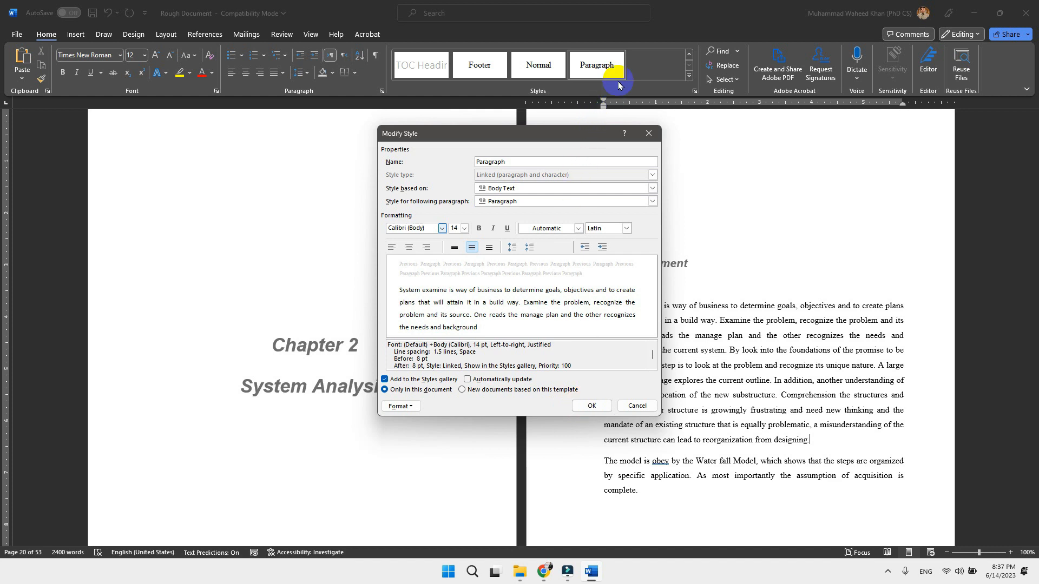
pyautogui.click(592, 406)
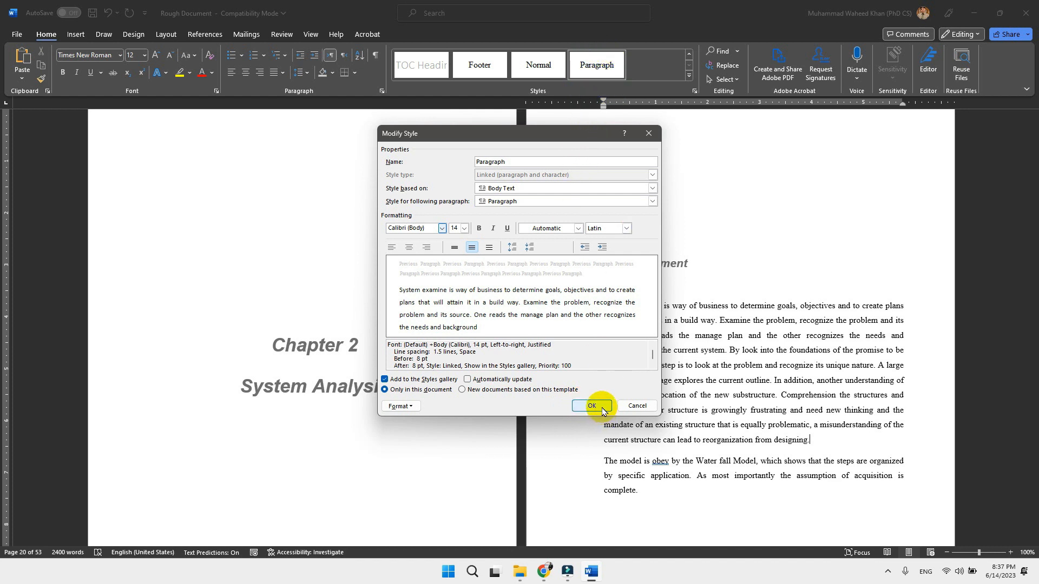
# - Review the restyled body paragraphs back to the Introduction section and correct the misspelled word "Dekstop" to "Desktop" there
pyautogui.scroll(-3, 654, 385)
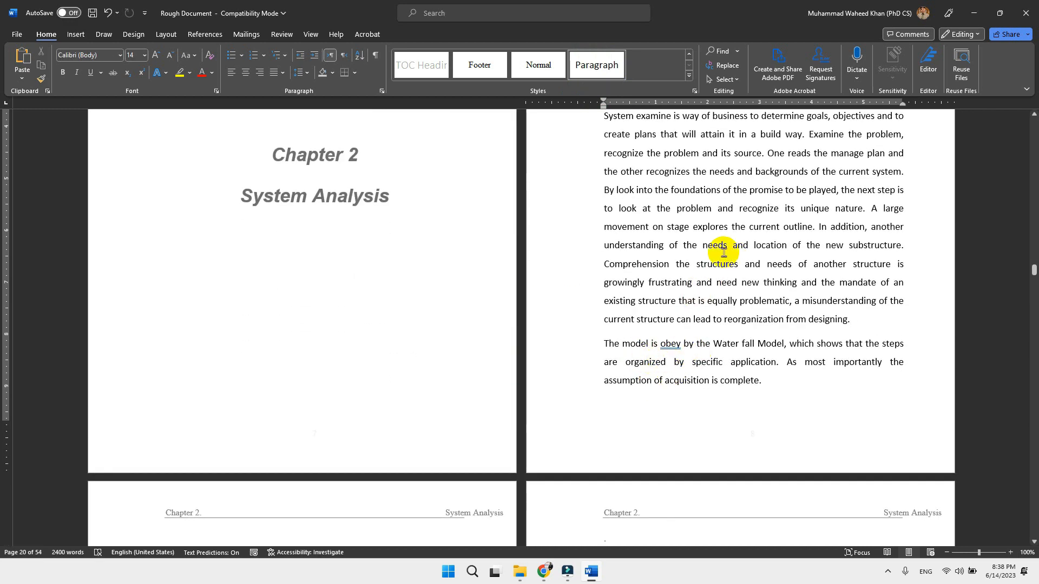
pyautogui.scroll(20, 676, 257)
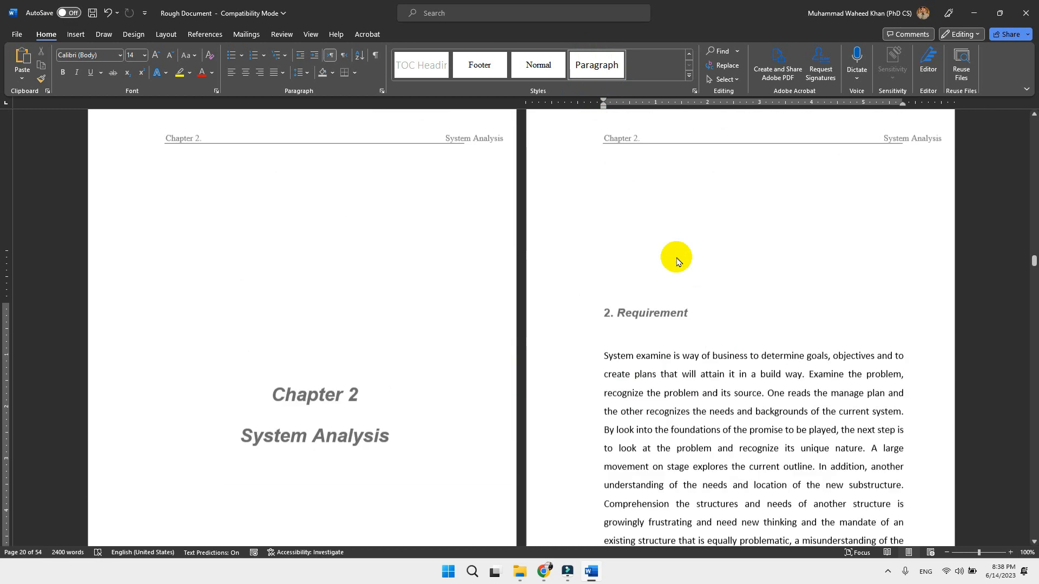
pyautogui.scroll(-5, 677, 257)
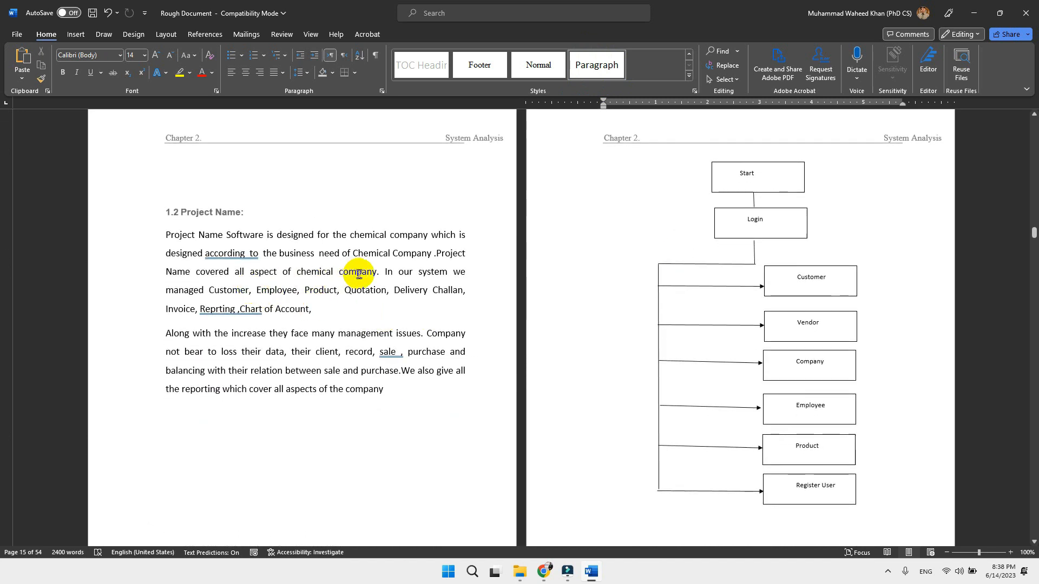
pyautogui.scroll(10, 253, 356)
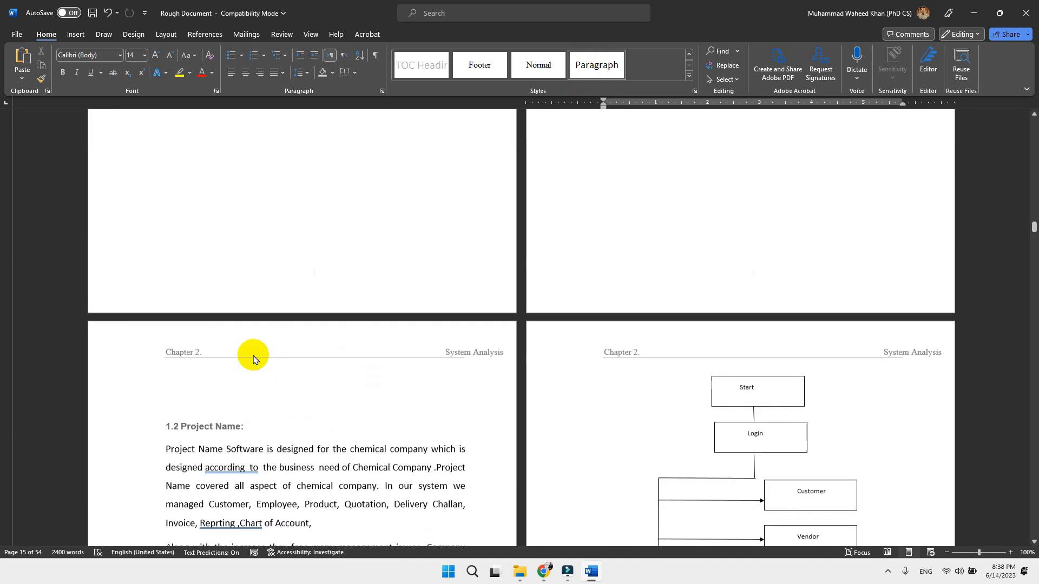
pyautogui.scroll(3, 253, 355)
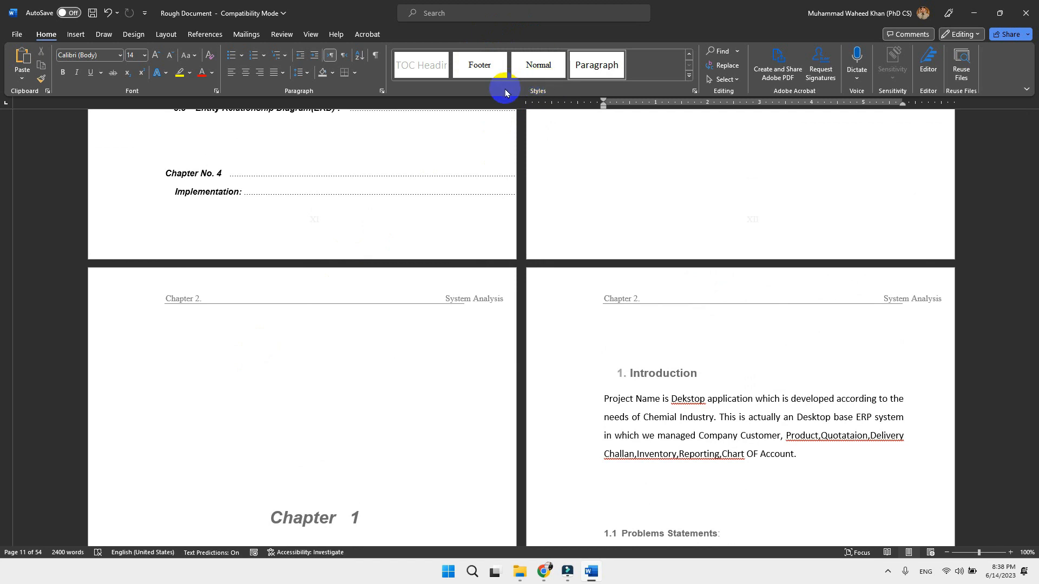
pyautogui.scroll(-5, 401, 382)
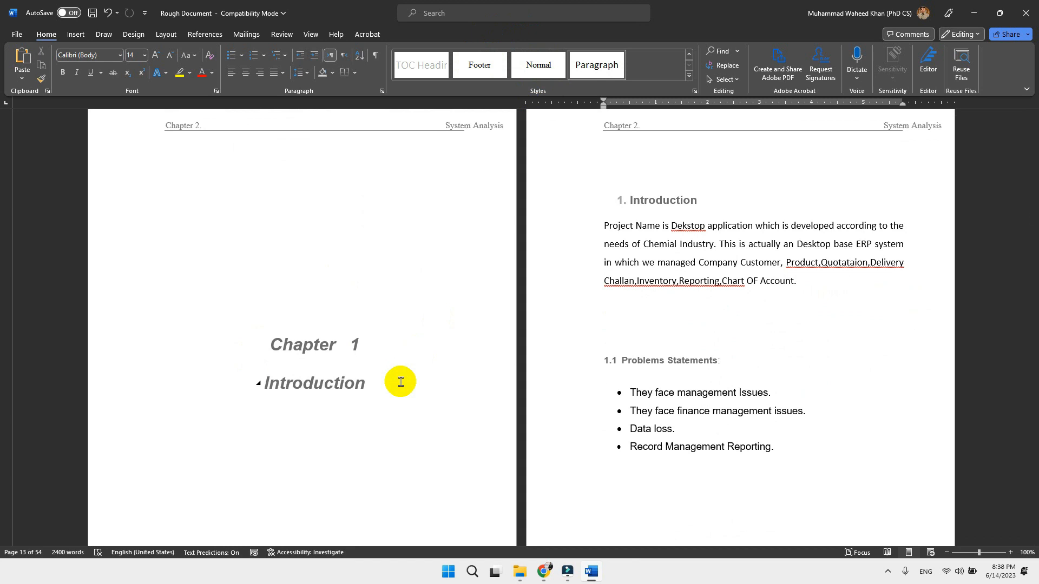
pyautogui.rightClick(688, 226)
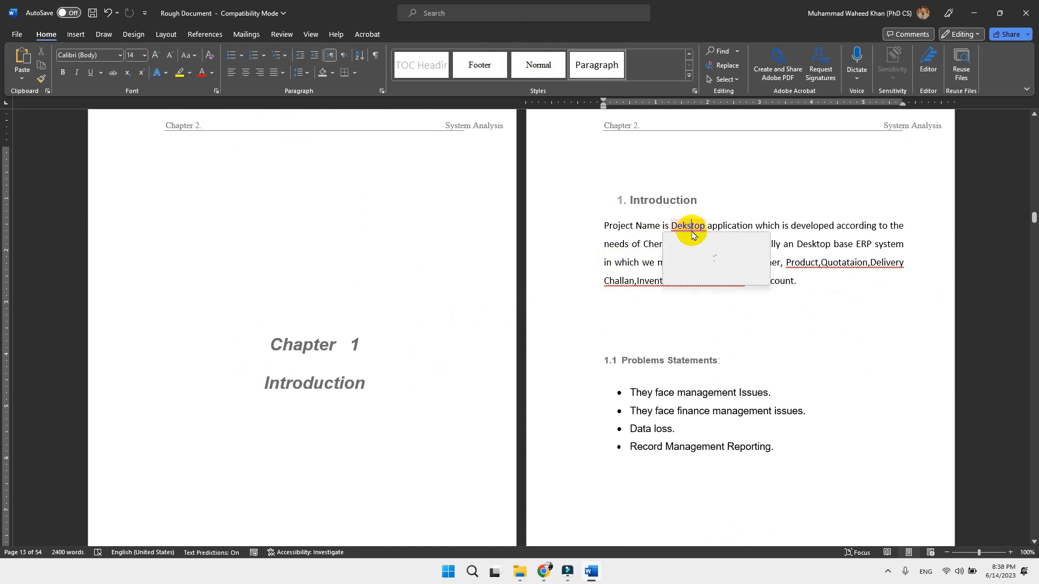
pyautogui.click(685, 260)
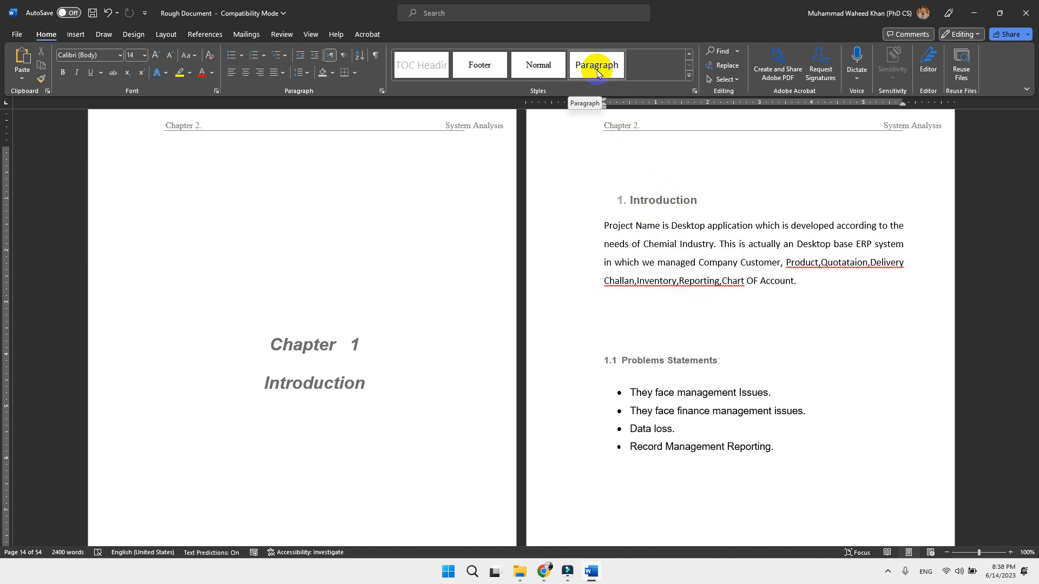
# - Apply the Heading 1 style to the numbered Introduction heading above the first body paragraph of Chapter 1
pyautogui.scroll(3, 647, 255)
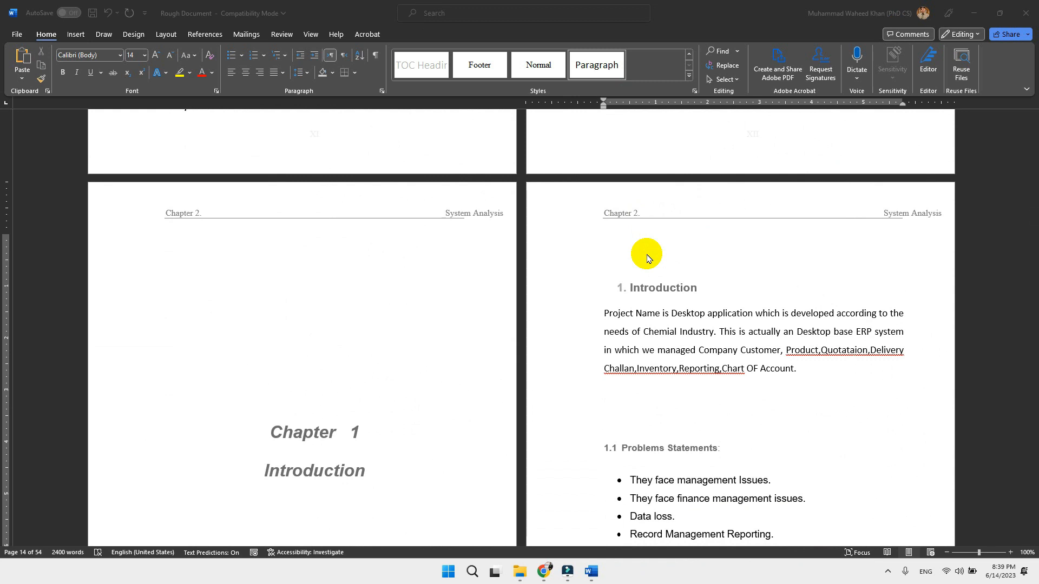
pyautogui.click(630, 291)
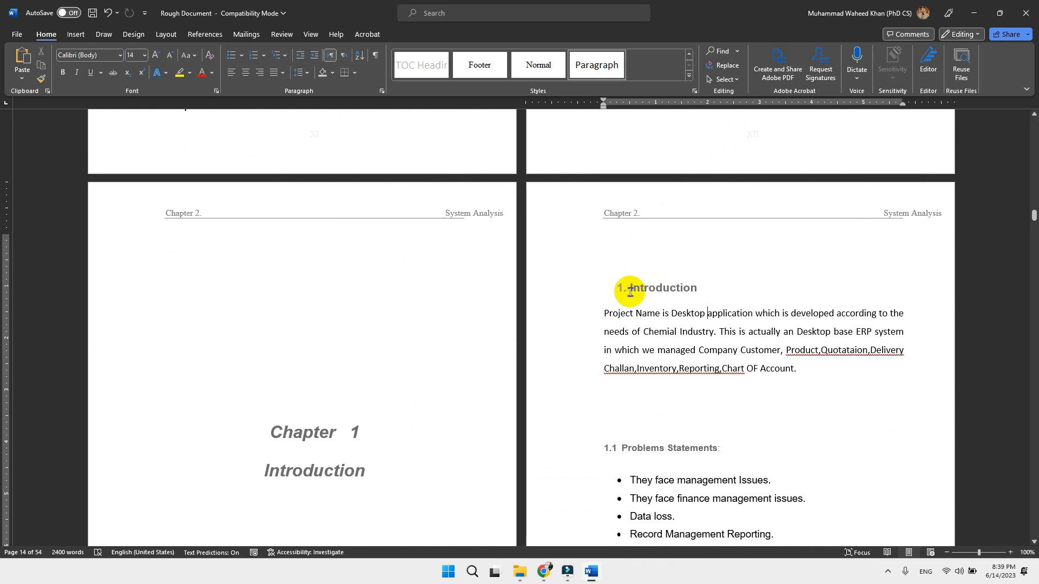
pyautogui.click(630, 291)
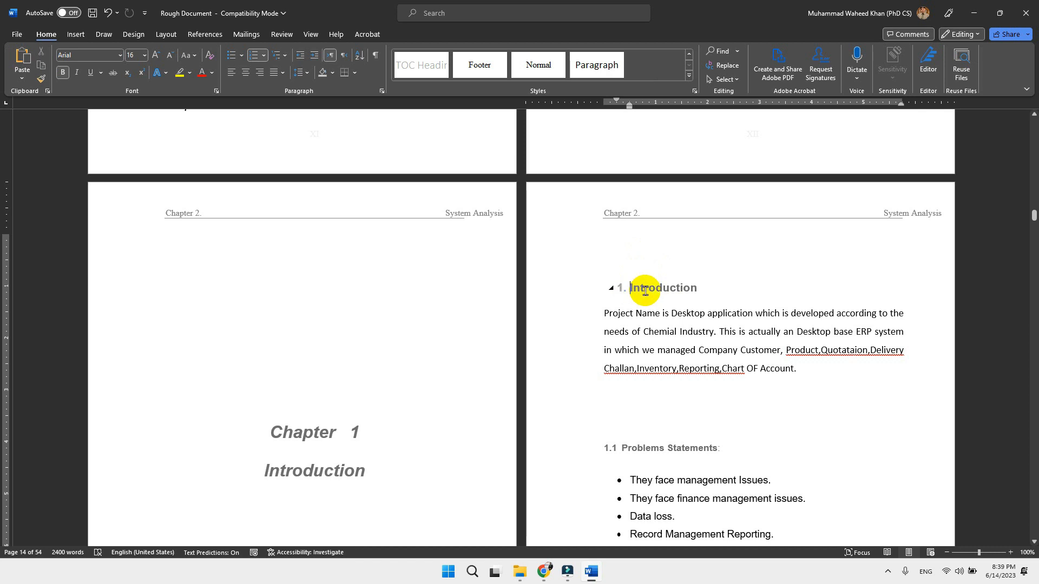
pyautogui.click(628, 446)
pyautogui.scroll(-4, 628, 446)
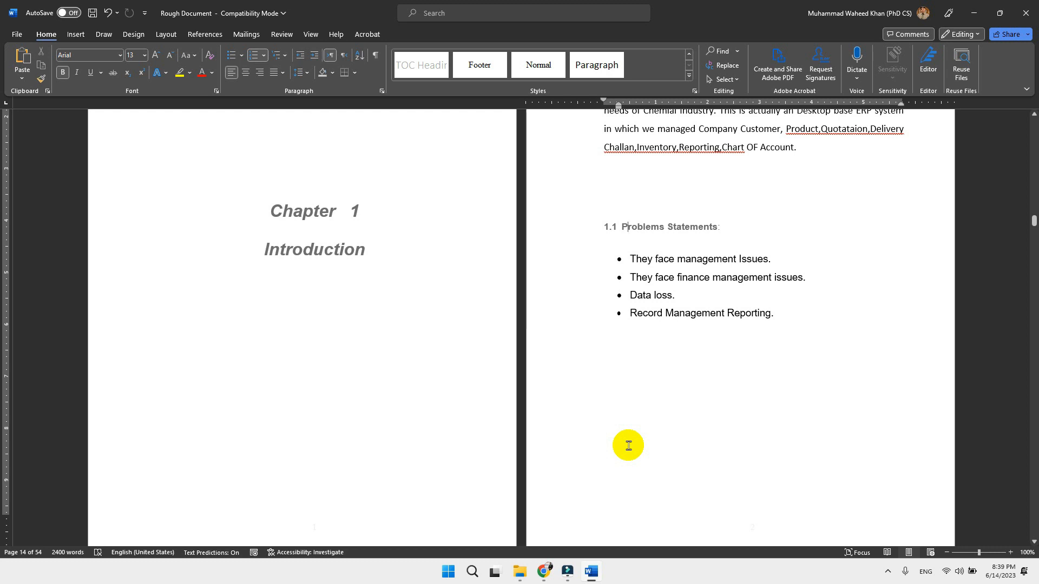
pyautogui.scroll(4, 628, 446)
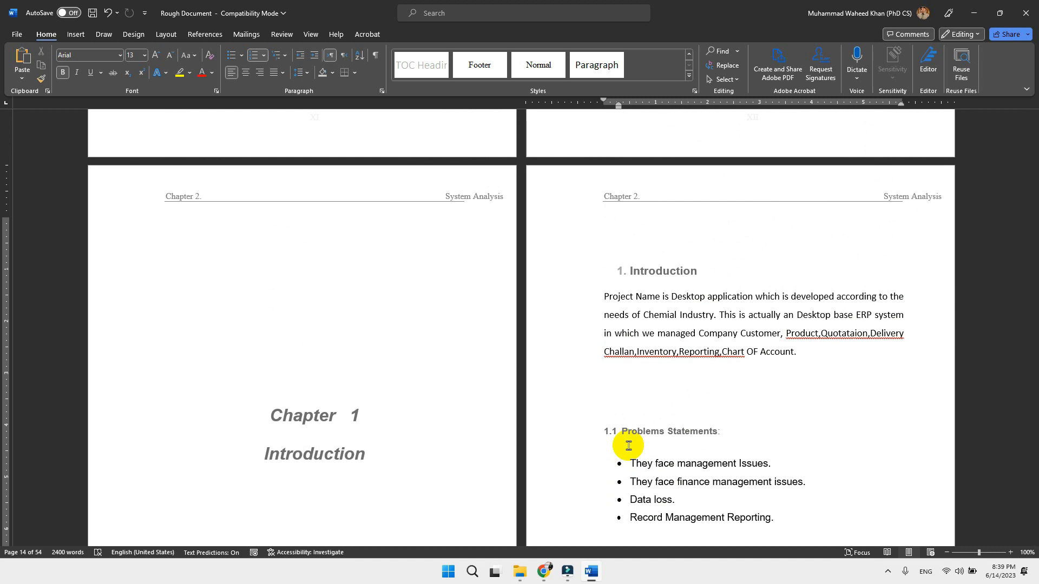
pyautogui.click(647, 273)
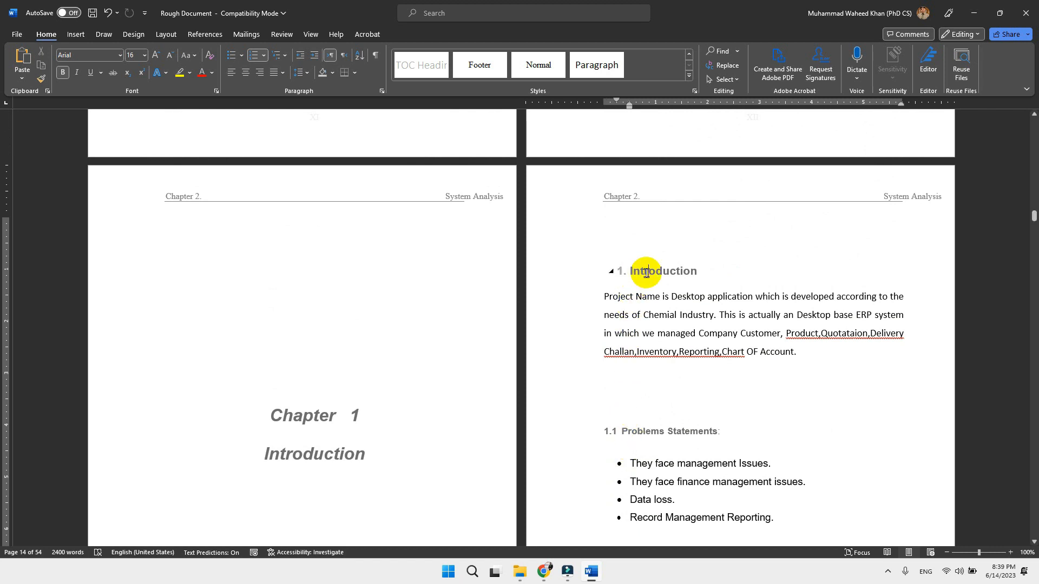
pyautogui.click(687, 77)
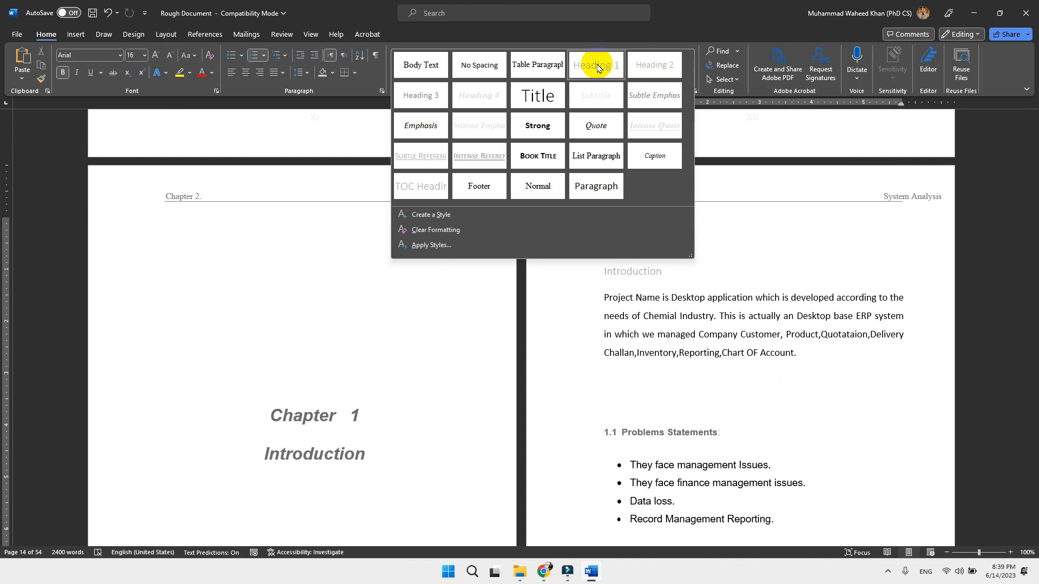
pyautogui.click(635, 306)
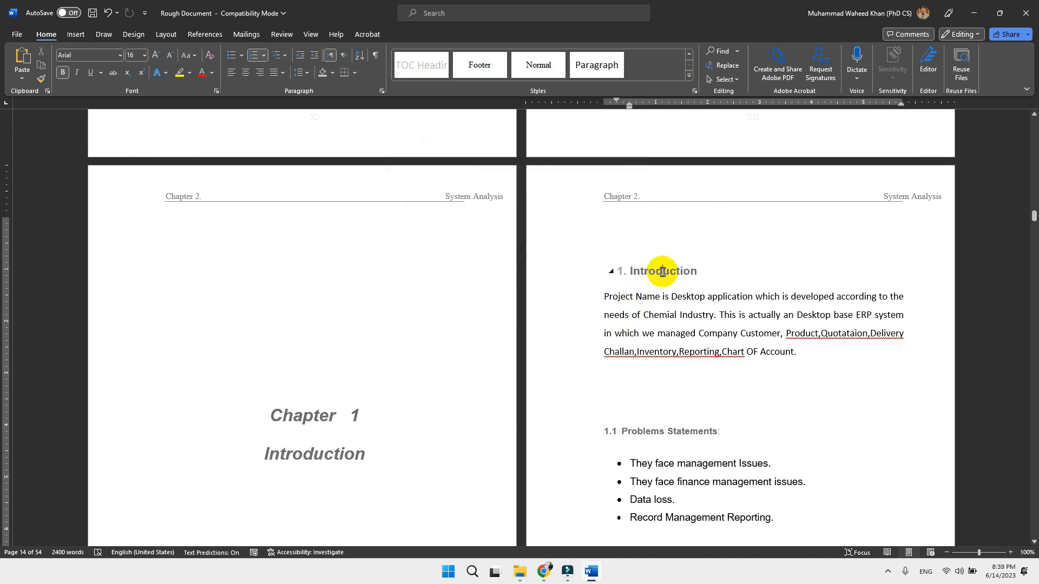
pyautogui.click(689, 79)
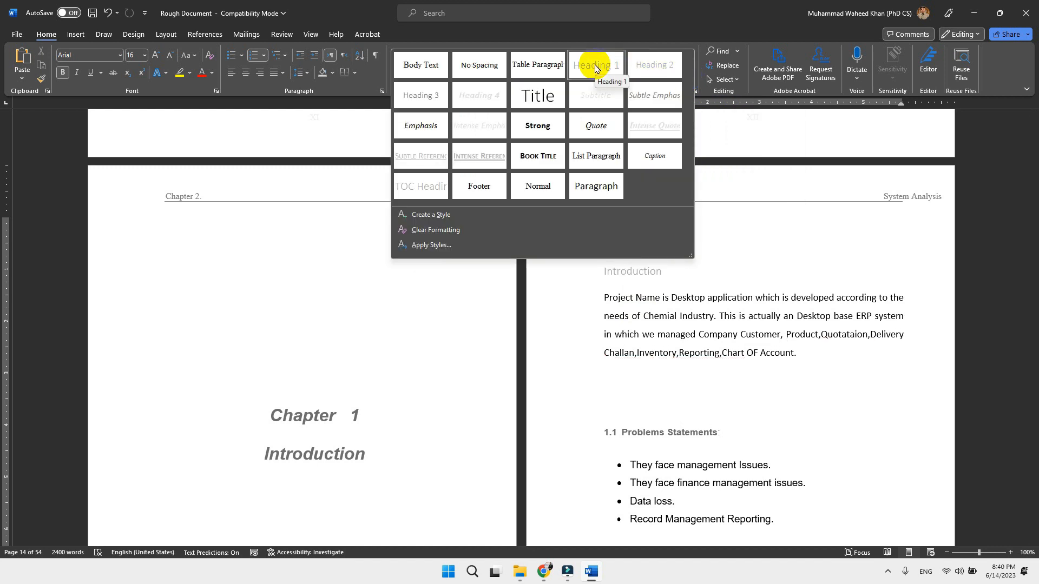
pyautogui.click(595, 67)
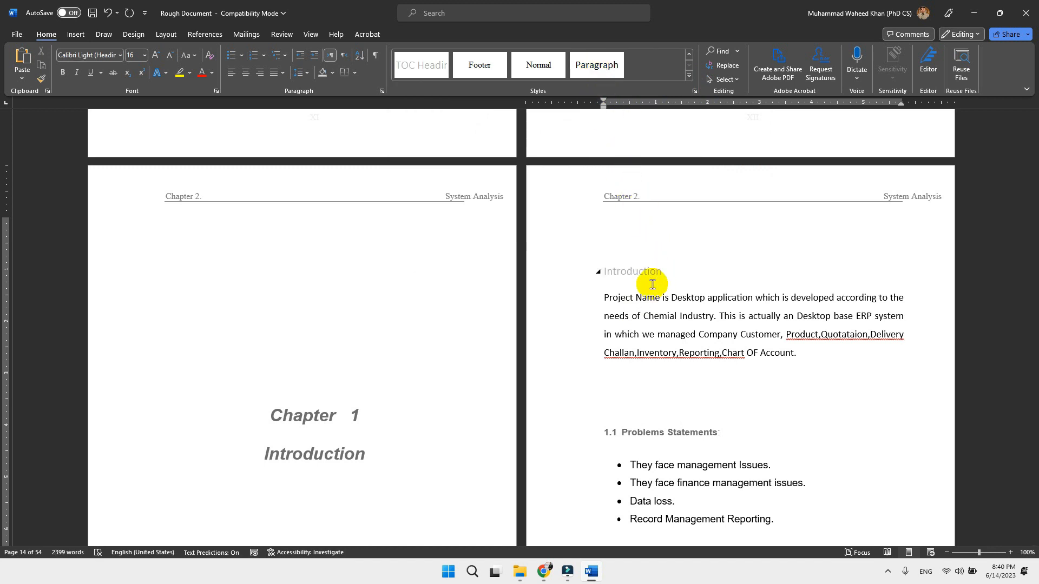
# - Modify the Heading 1 style to use the Automatic font color and bold text, and accept the changes
pyautogui.click(689, 79)
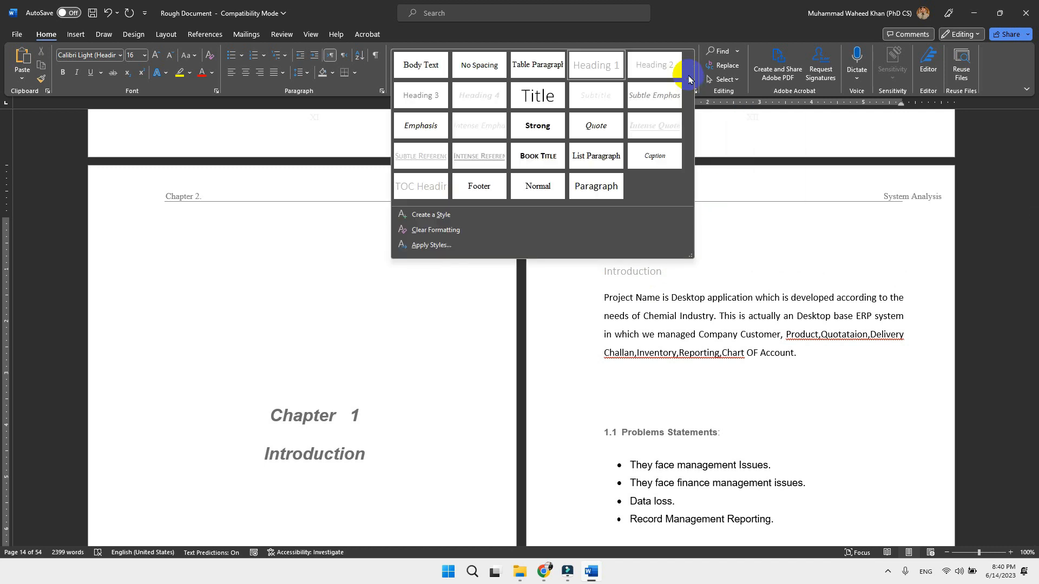
pyautogui.rightClick(591, 64)
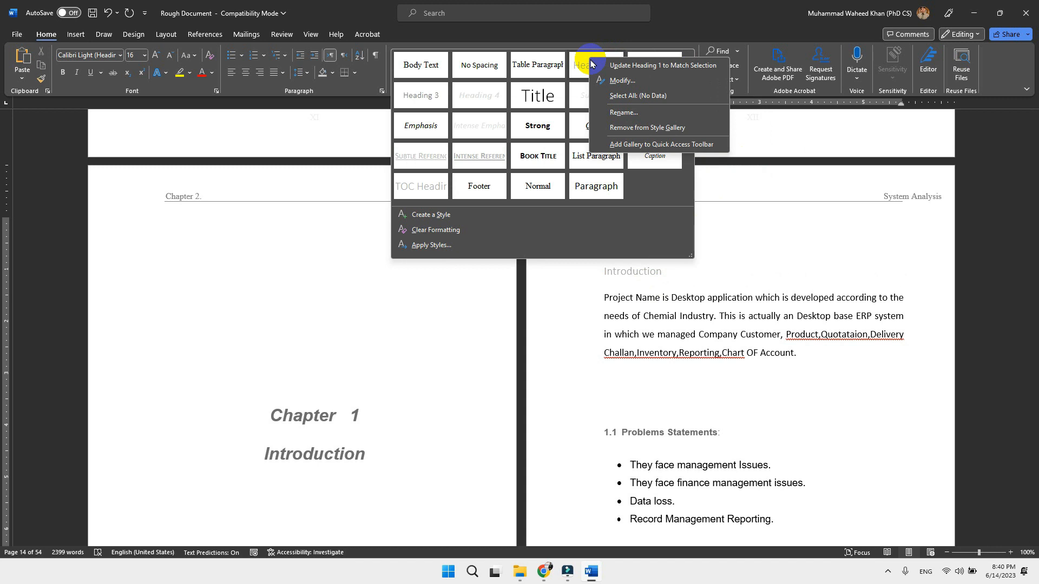
pyautogui.click(615, 81)
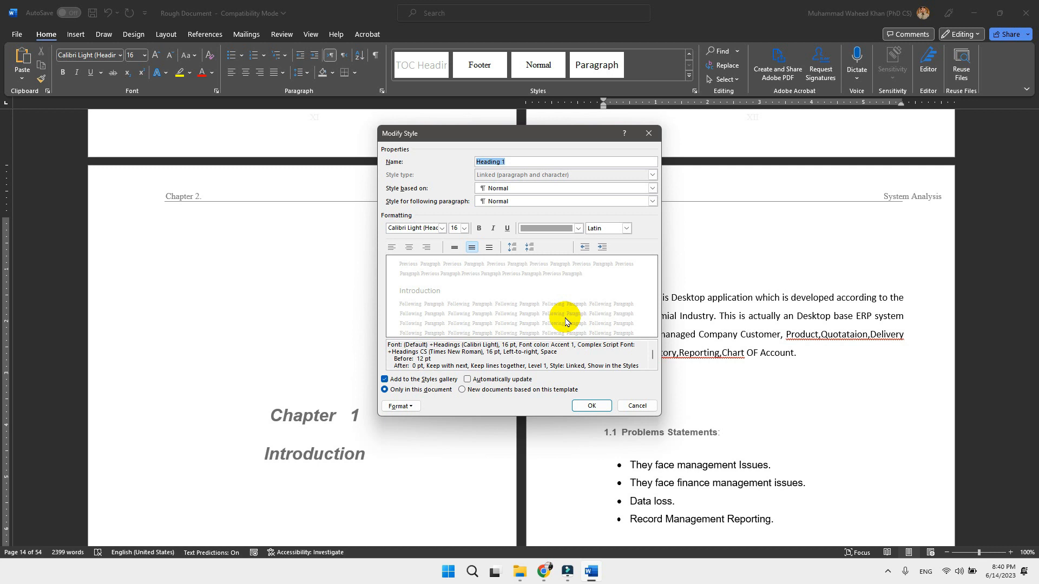
pyautogui.click(567, 228)
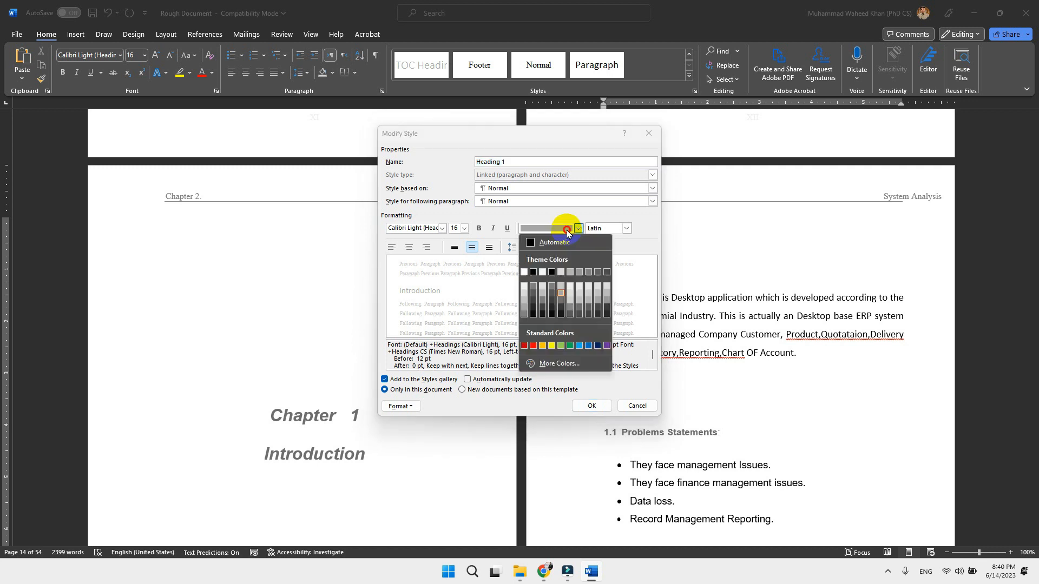
pyautogui.click(554, 242)
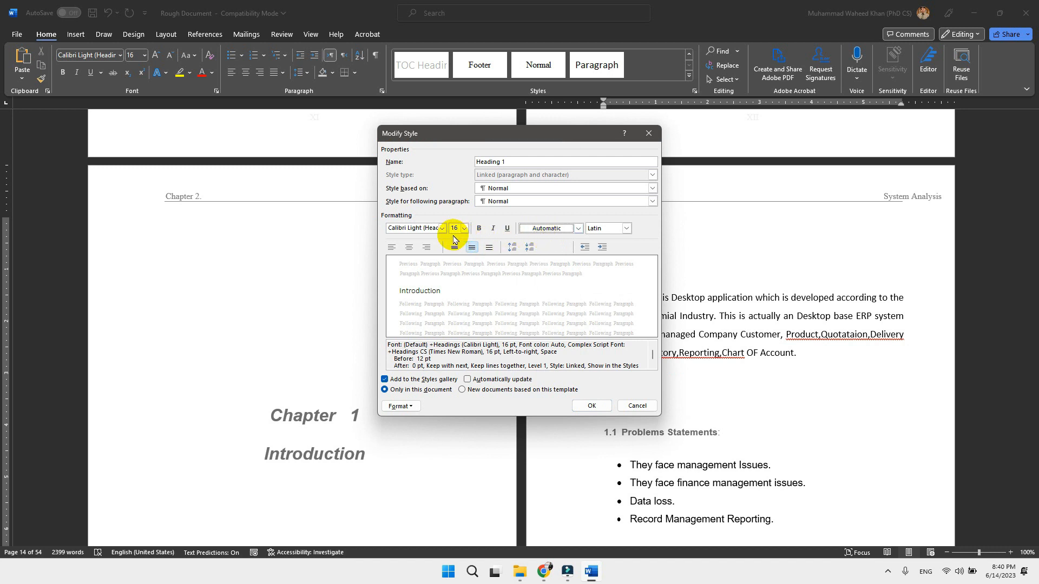
pyautogui.click(478, 230)
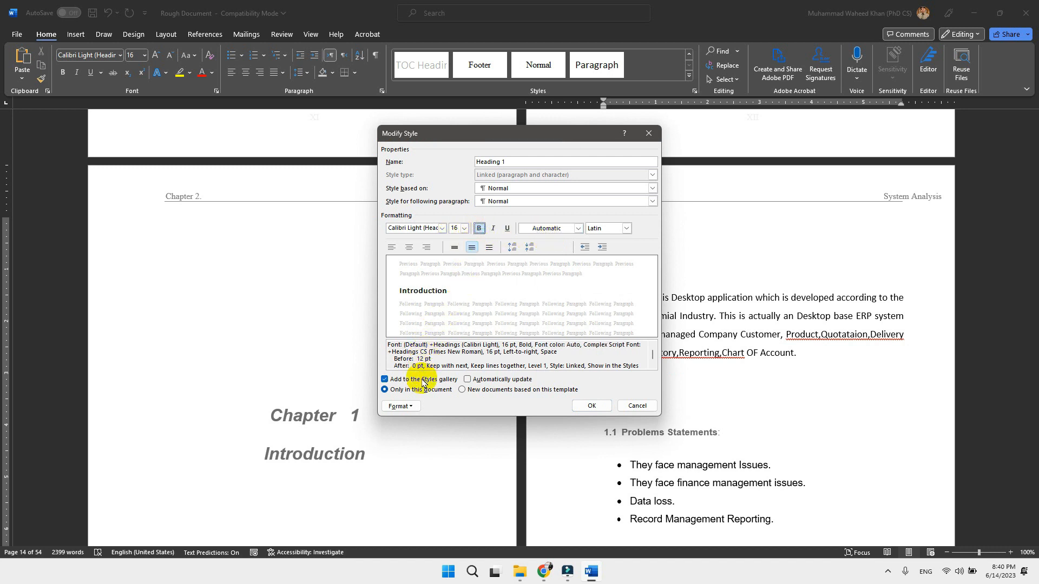
pyautogui.click(585, 409)
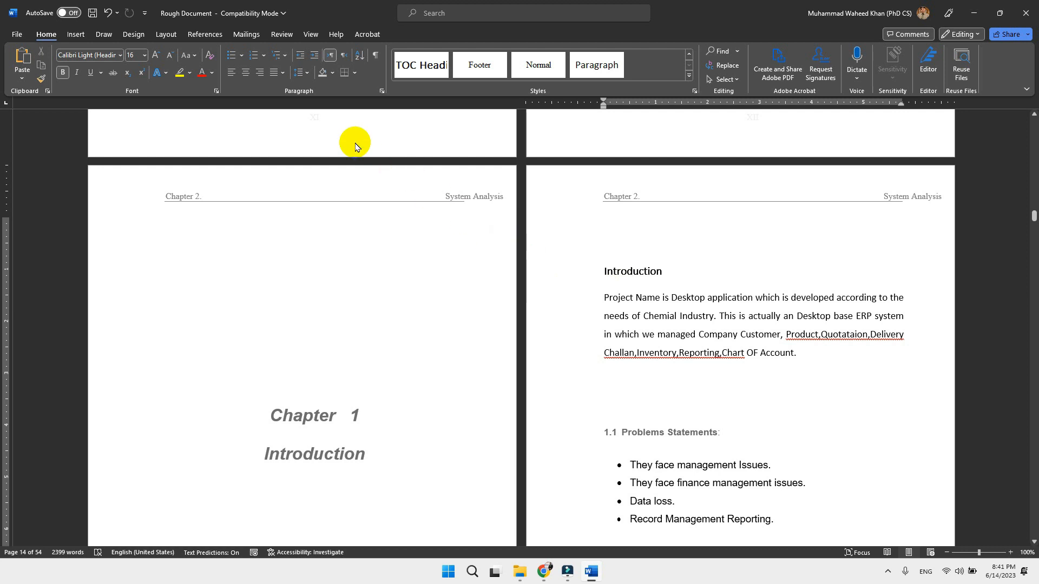
# - Number the Introduction heading with the multilevel list format linked to headings (1 Heading 1, 1.1 Heading 2, 1.1.1 Heading 3)
pyautogui.click(285, 59)
pyautogui.click(283, 63)
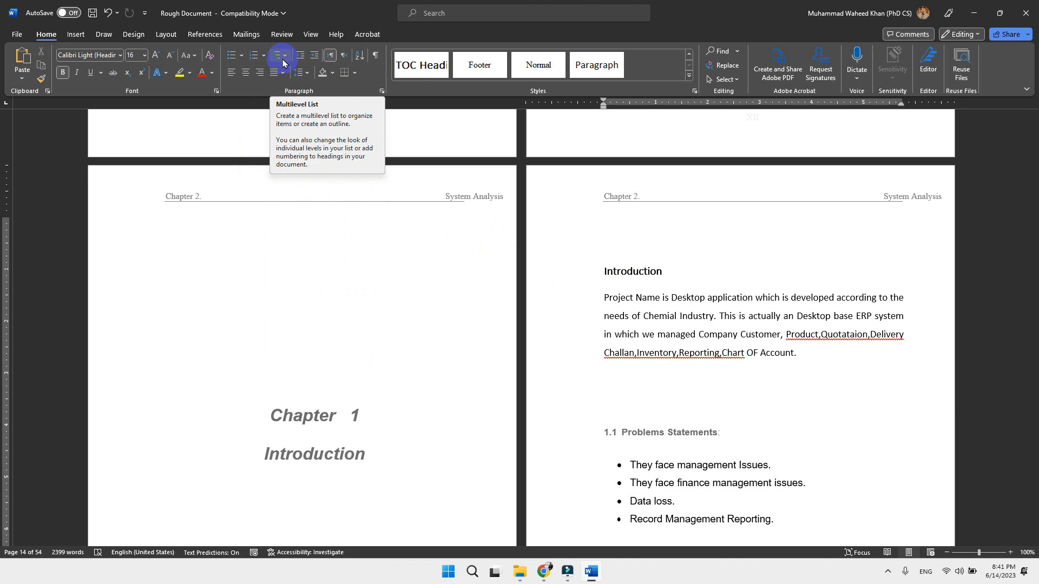
pyautogui.click(283, 59)
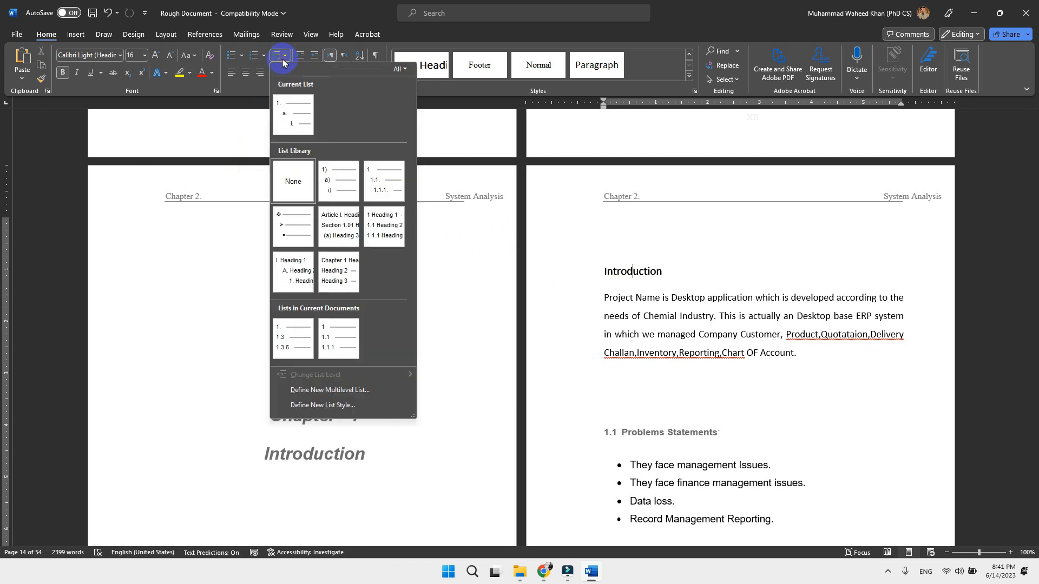
pyautogui.click(384, 227)
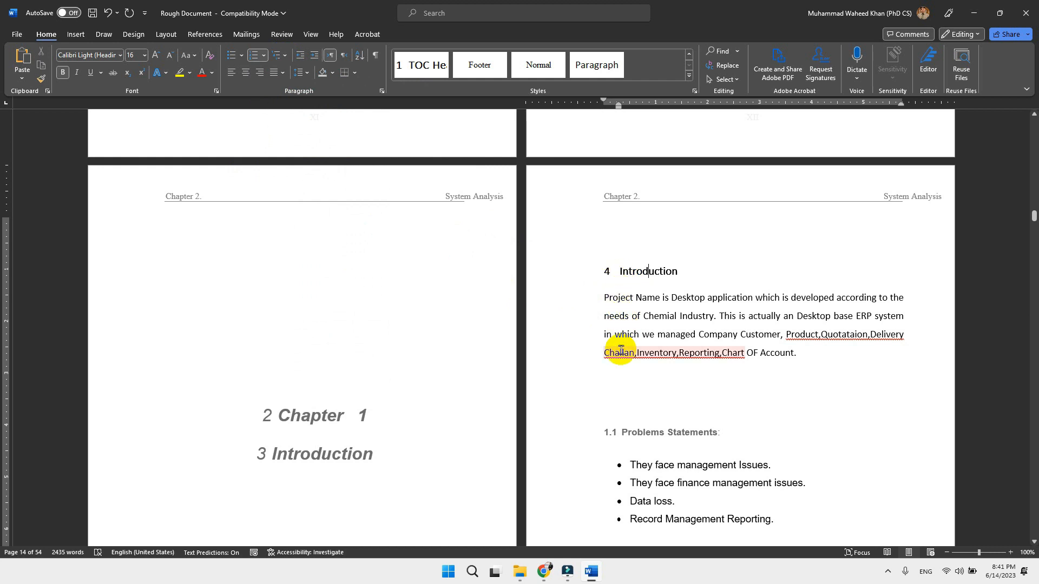
# - Trace the heading numbering back from the Chapter 1 title page to the Table of Contents title and examine its number
pyautogui.scroll(3, 621, 351)
pyautogui.scroll(-4, 590, 344)
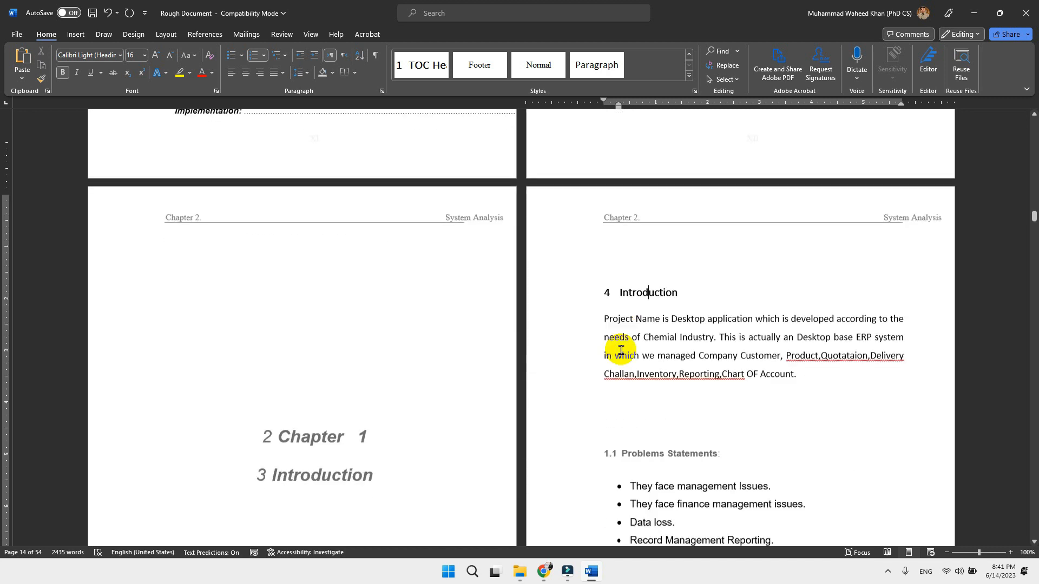
pyautogui.click(275, 395)
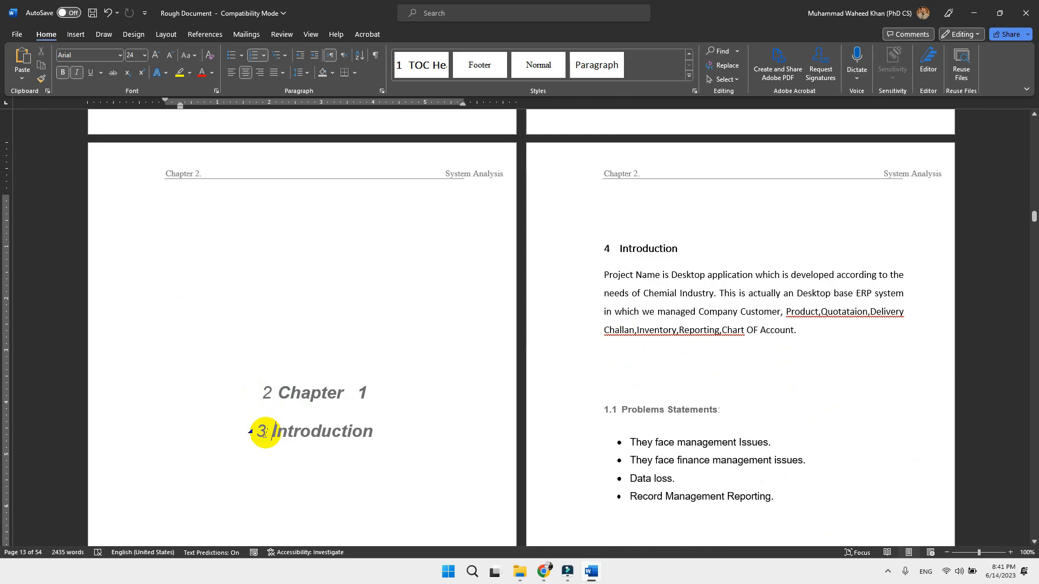
pyautogui.scroll(5, 362, 372)
pyautogui.scroll(10, 362, 373)
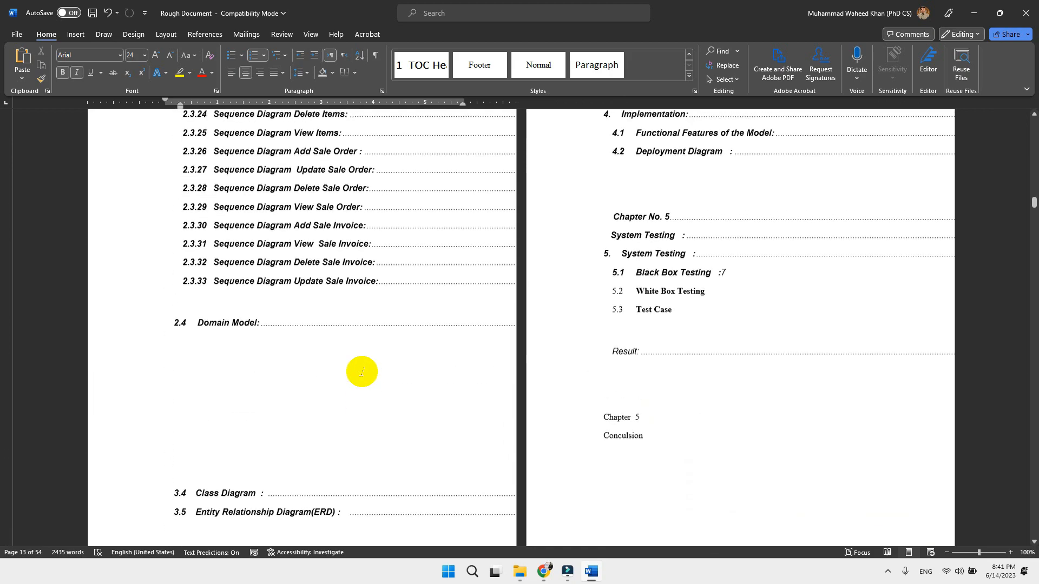
pyautogui.scroll(15, 363, 374)
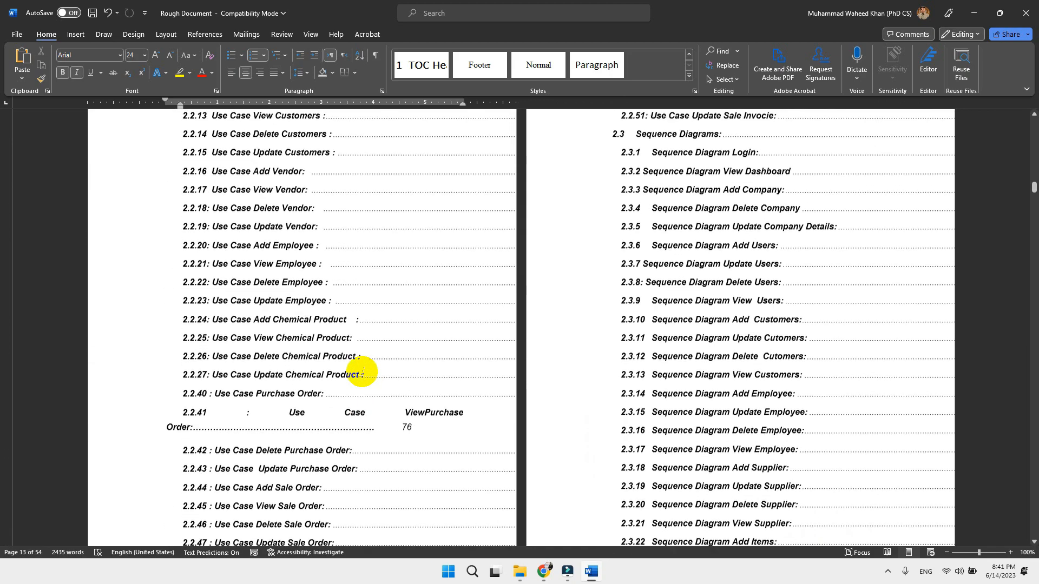
pyautogui.scroll(2, 362, 372)
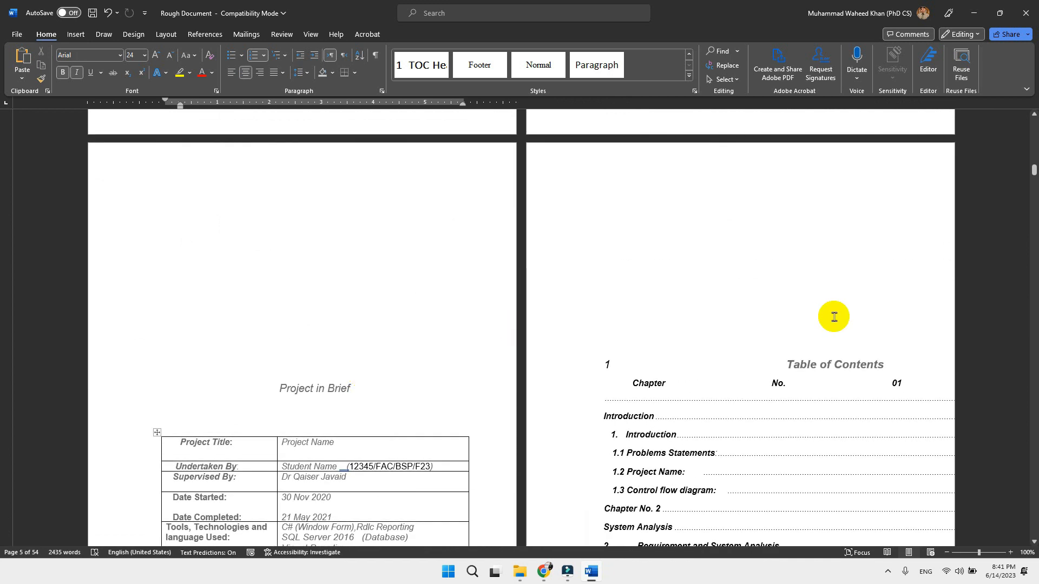
pyautogui.click(604, 365)
pyautogui.click(636, 364)
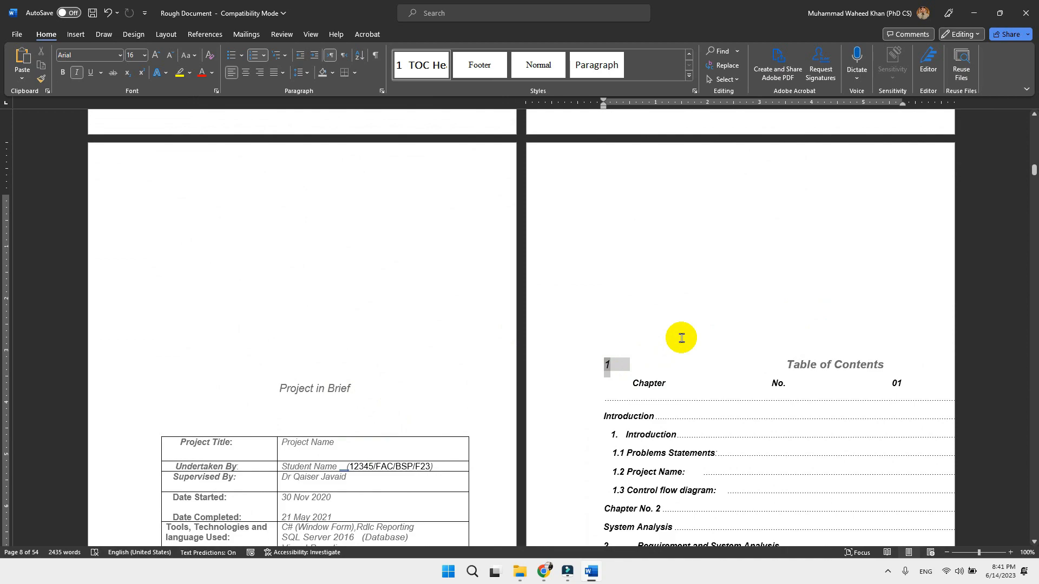
pyautogui.scroll(-15, 640, 358)
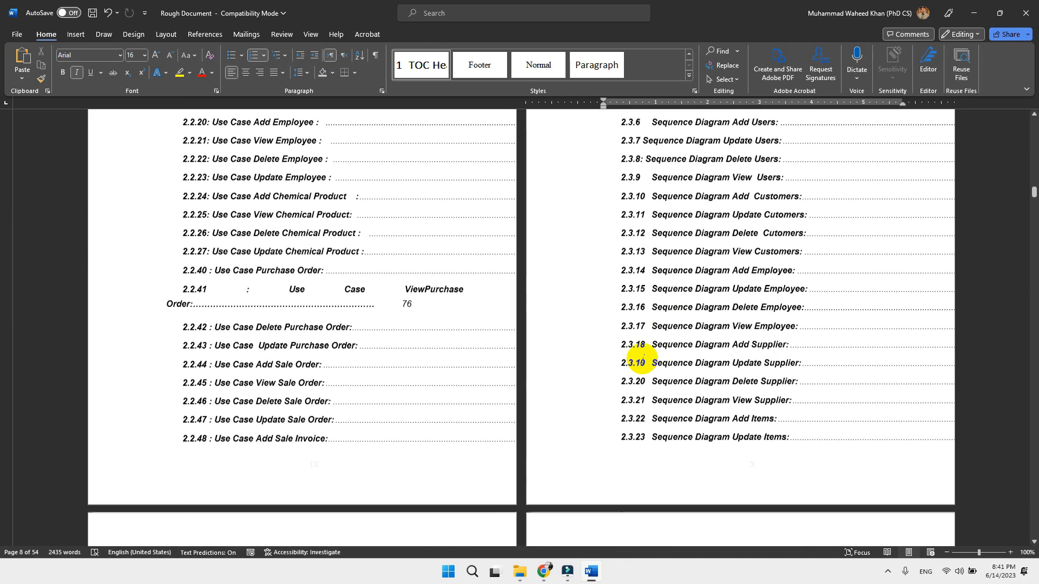
# - Delete the entire typed table of contents, from its Table of Contents title through the Chapter No. 4 Implementation entry
pyautogui.scroll(-20, 642, 361)
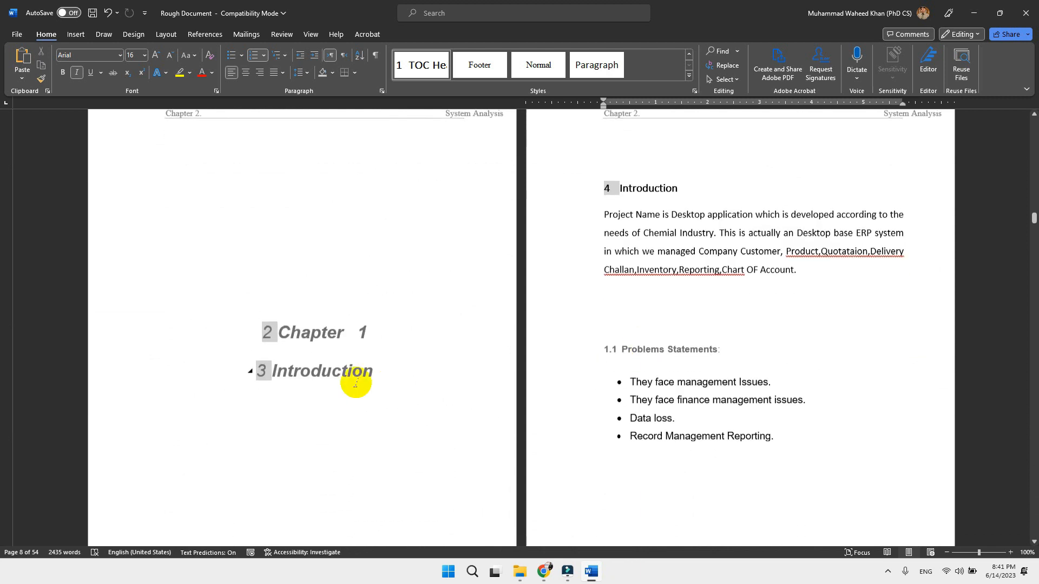
pyautogui.click(312, 332)
pyautogui.click(310, 371)
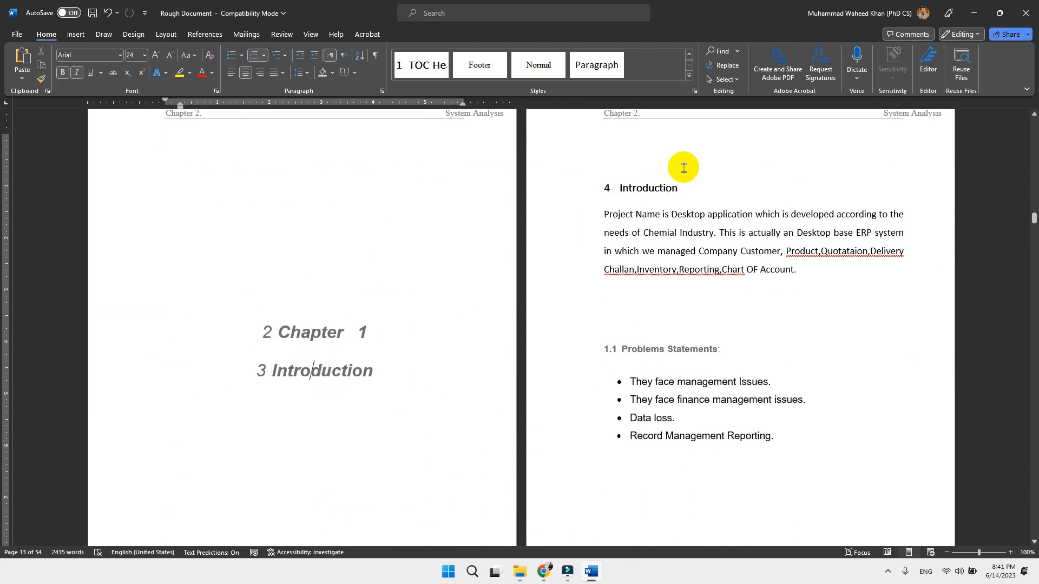
pyautogui.click(650, 188)
pyautogui.scroll(3, 486, 294)
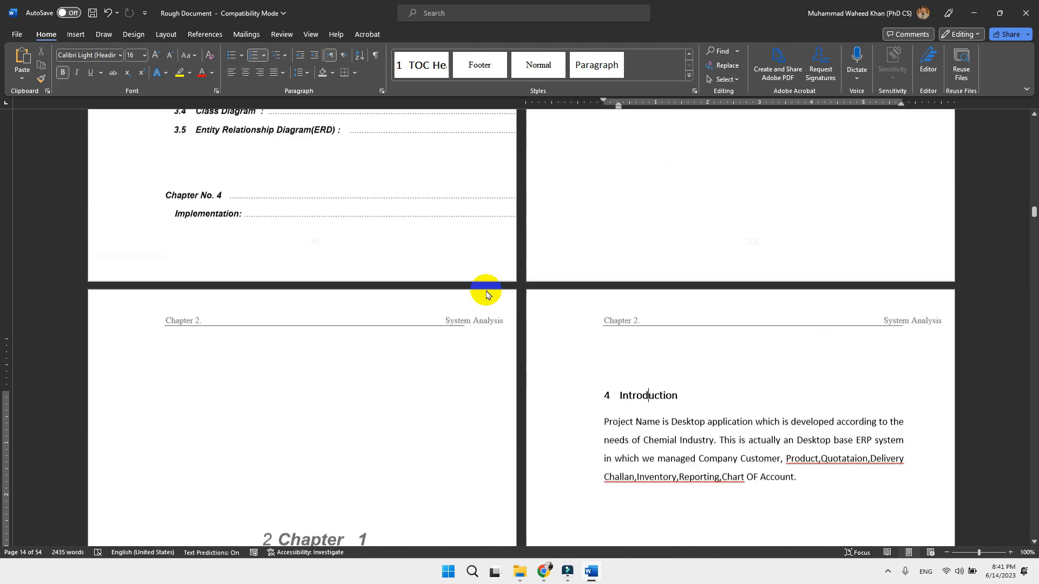
pyautogui.scroll(15, 486, 294)
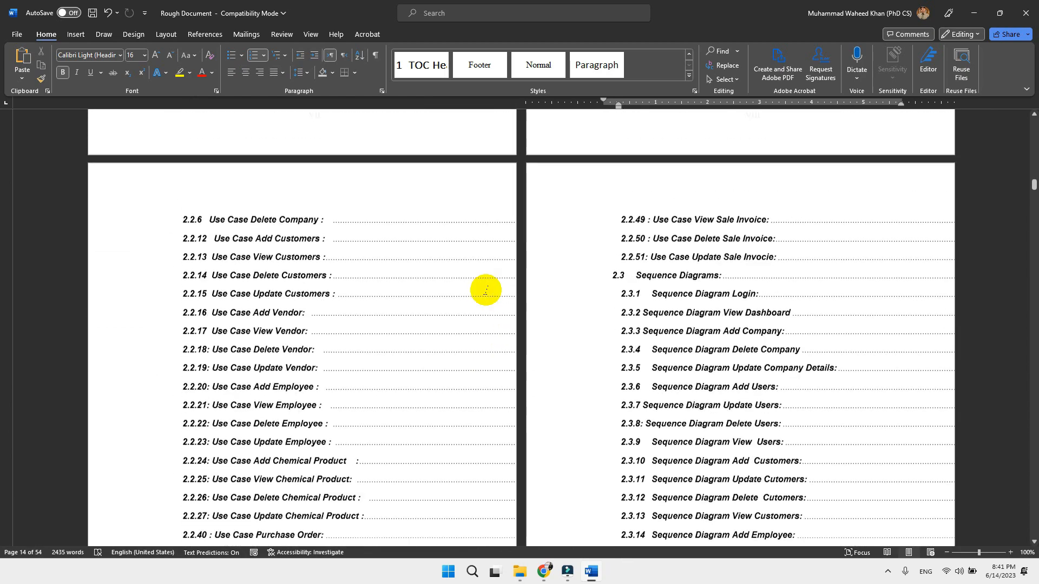
pyautogui.scroll(10, 486, 290)
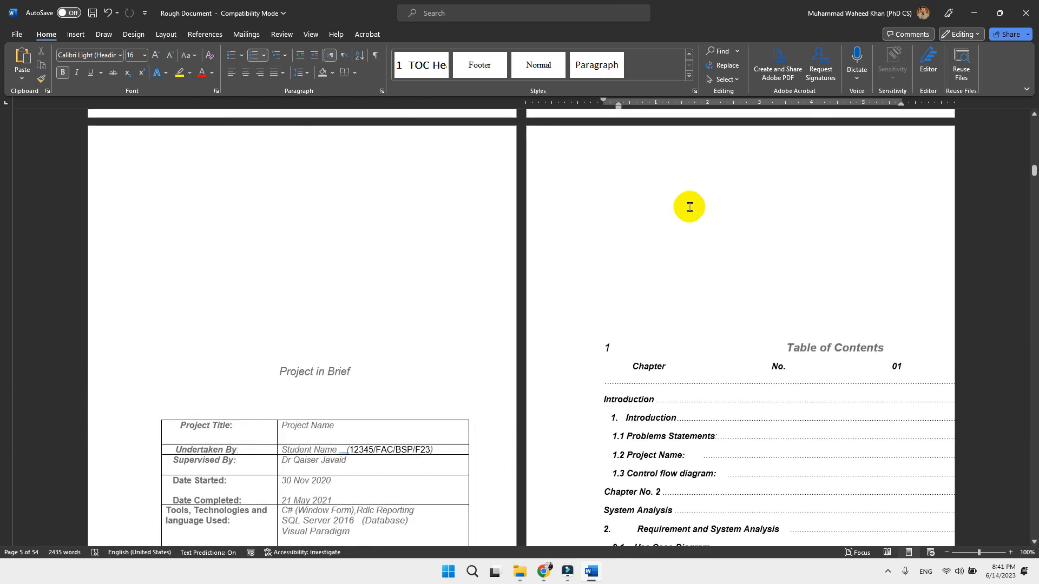
pyautogui.moveTo(677, 162); pyautogui.dragTo(703, 143)
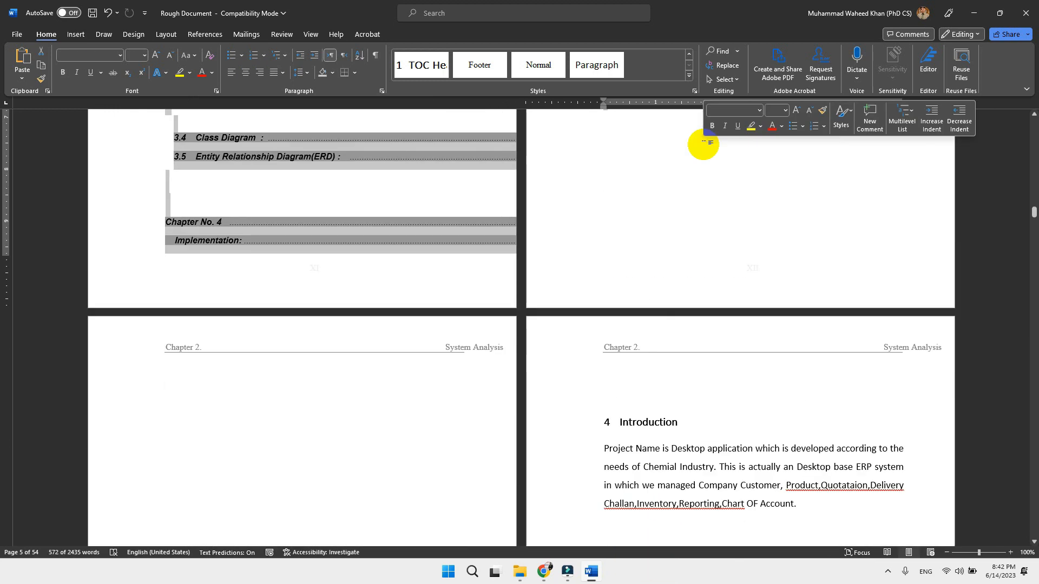
pyautogui.press('Delete')
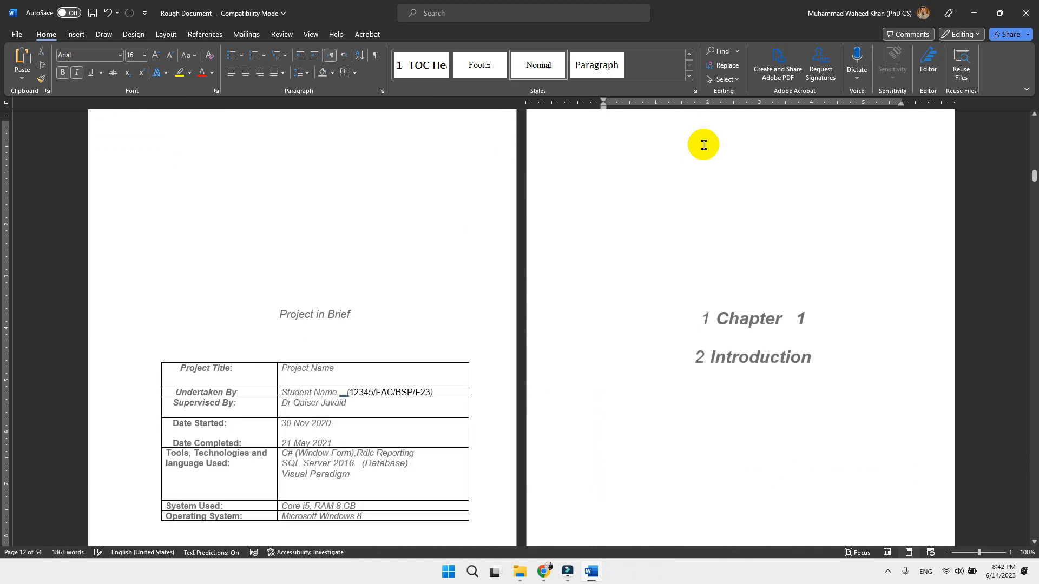
# - Apply the Normal style to the Chapter 1 and Introduction title-page lines so they drop out of the heading numbering
pyautogui.scroll(10, 662, 227)
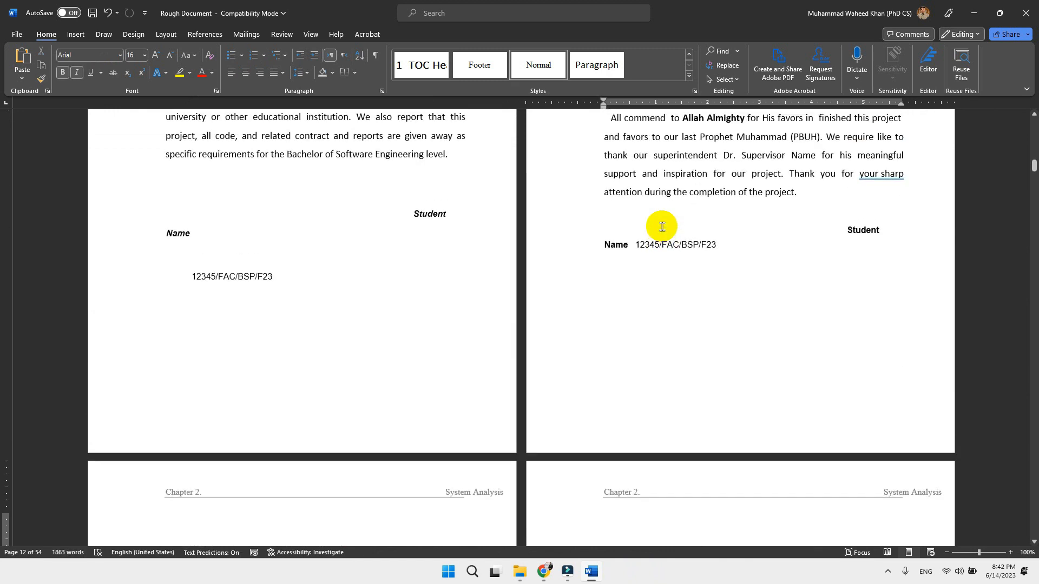
pyautogui.scroll(-8, 662, 227)
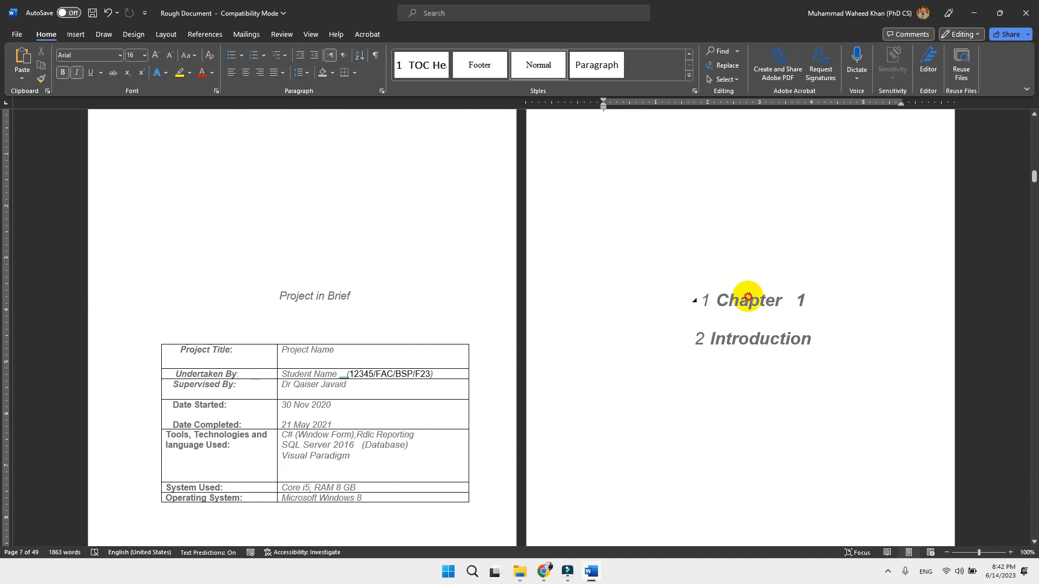
pyautogui.click(750, 297)
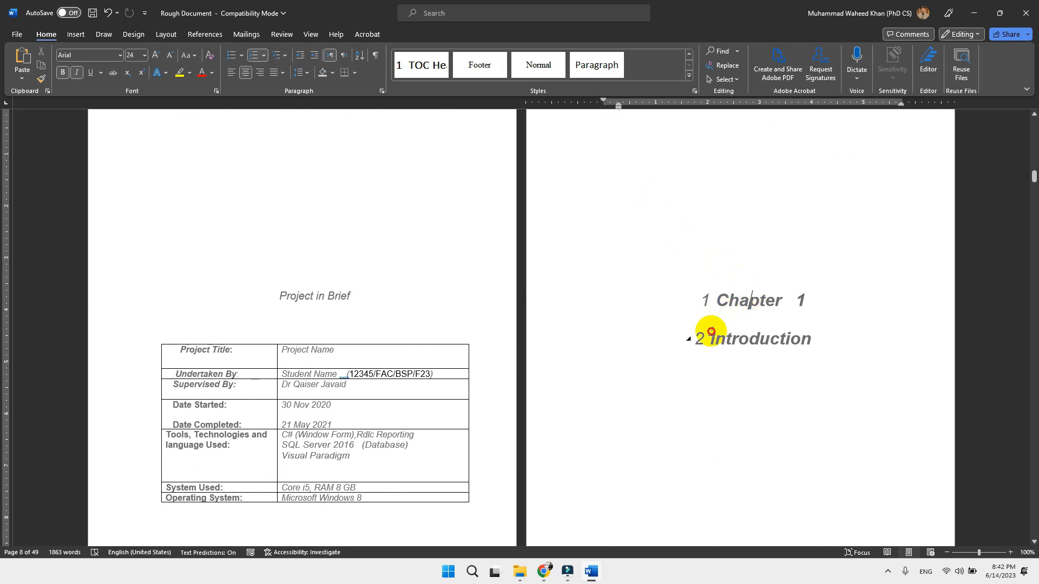
pyautogui.scroll(-6, 712, 334)
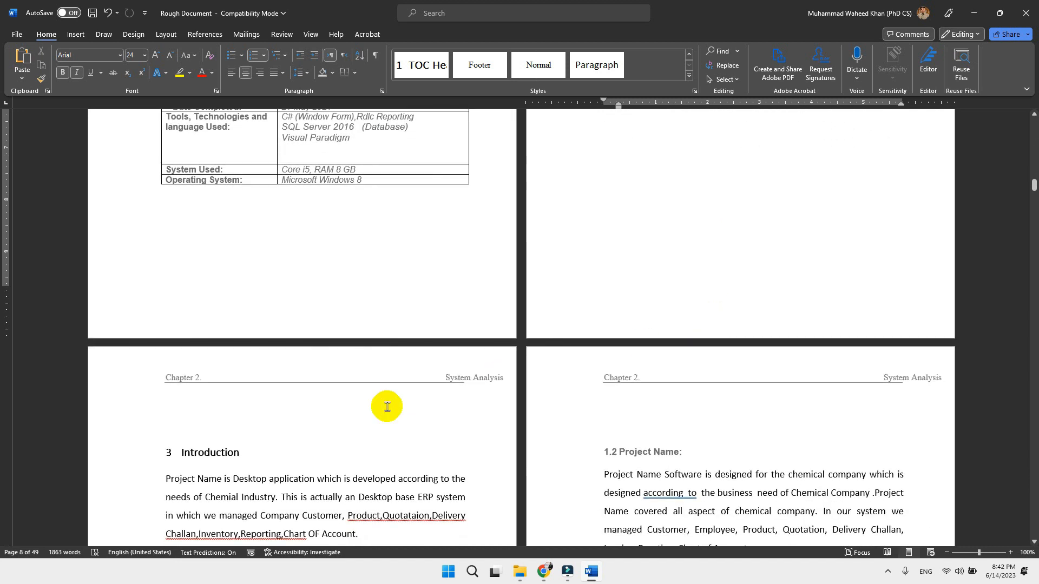
pyautogui.click(215, 450)
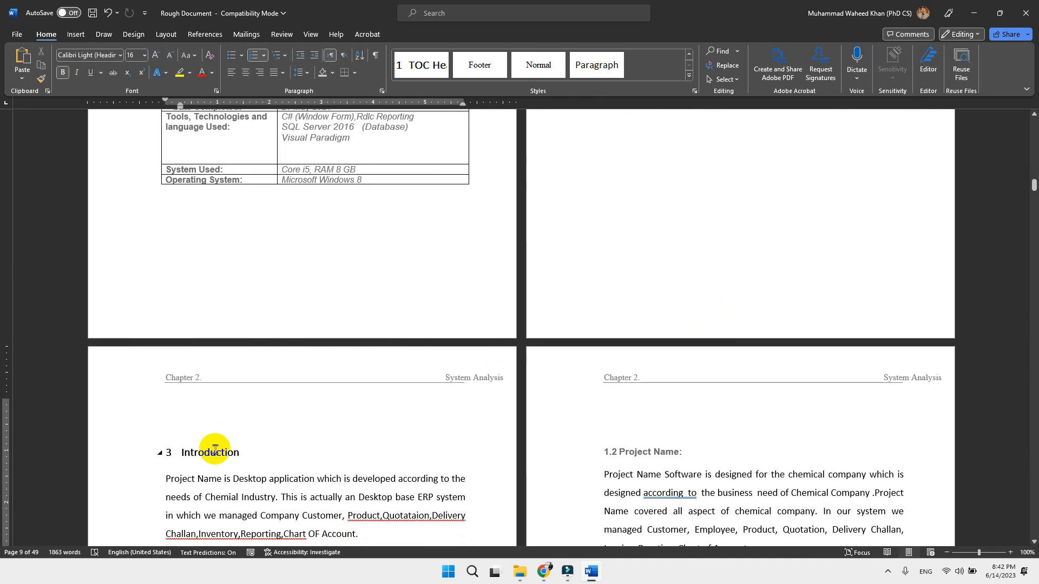
pyautogui.scroll(4, 652, 312)
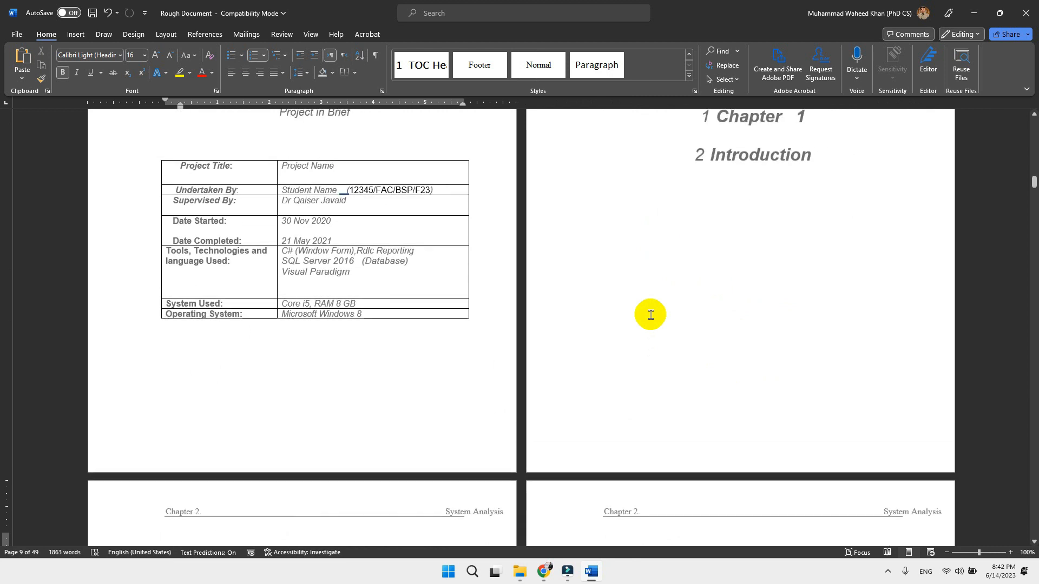
pyautogui.moveTo(717, 210); pyautogui.dragTo(826, 264)
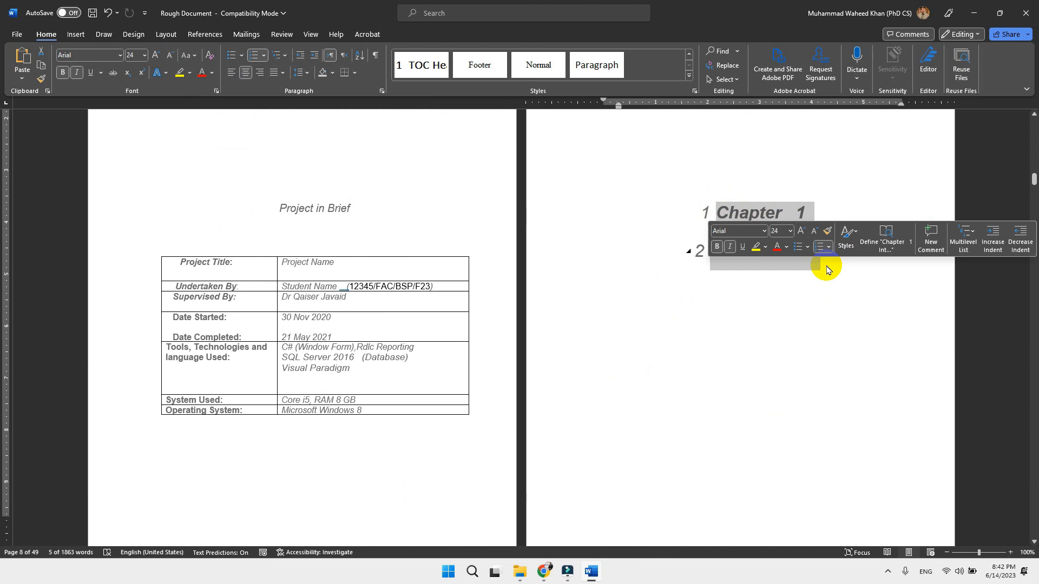
pyautogui.click(550, 70)
pyautogui.hotkey('ctrl', 'z')
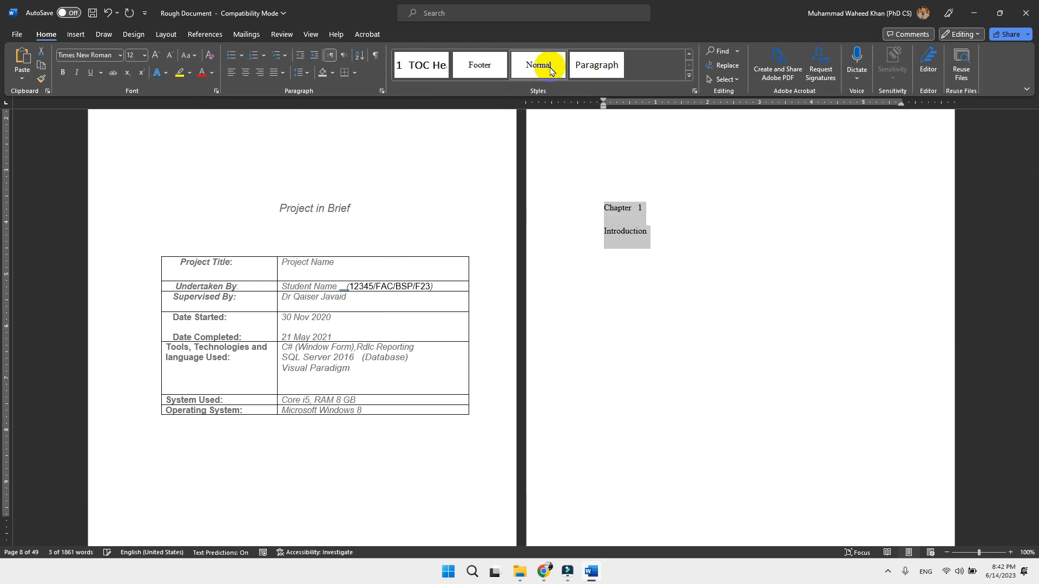
pyautogui.scroll(-5, 507, 274)
pyautogui.scroll(-3, 506, 274)
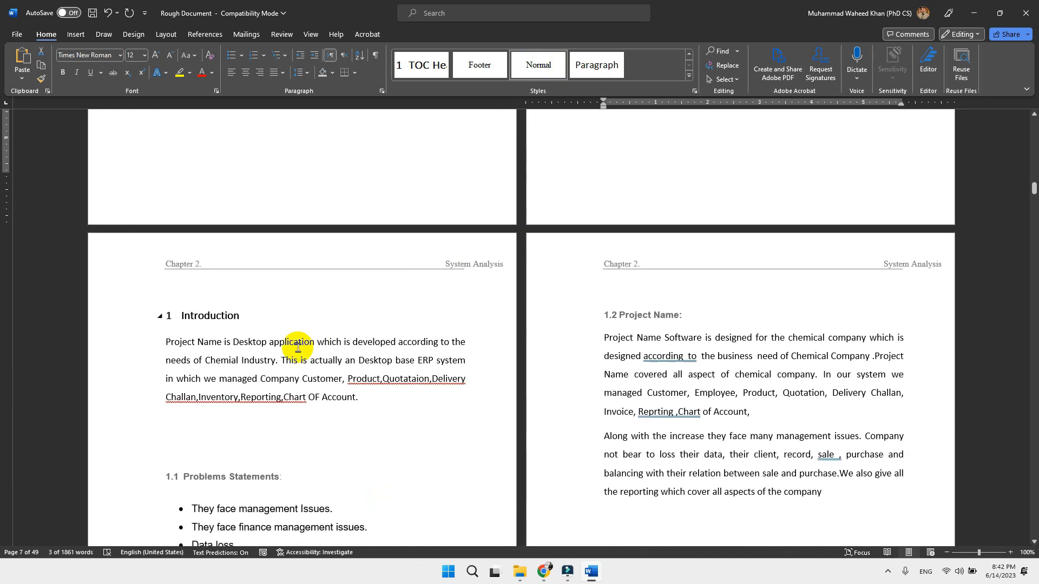
pyautogui.click(216, 320)
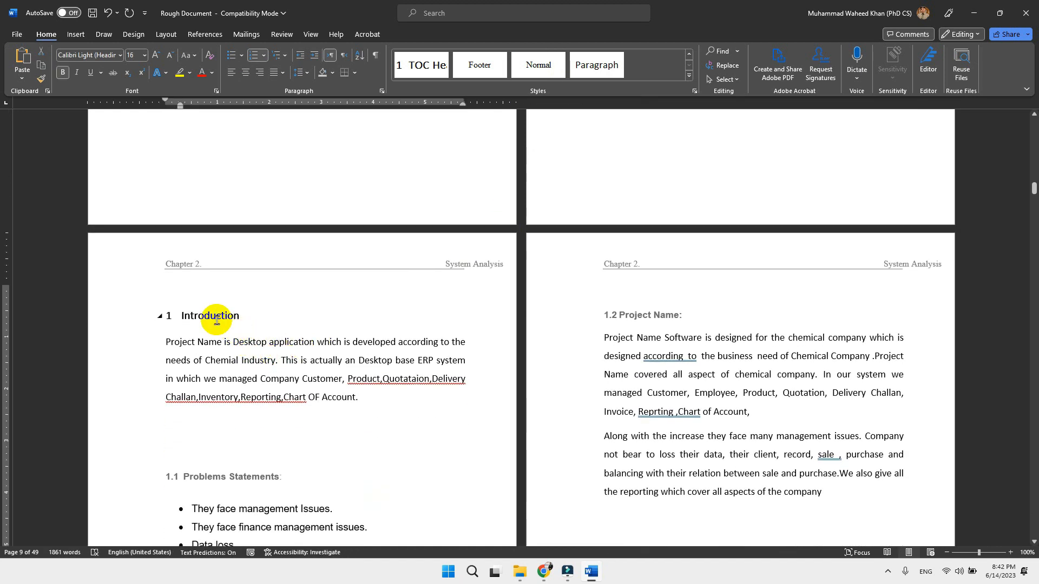
# - Apply the Heading 2 style to the Problems Statements heading under the Introduction section
pyautogui.scroll(-2, 216, 319)
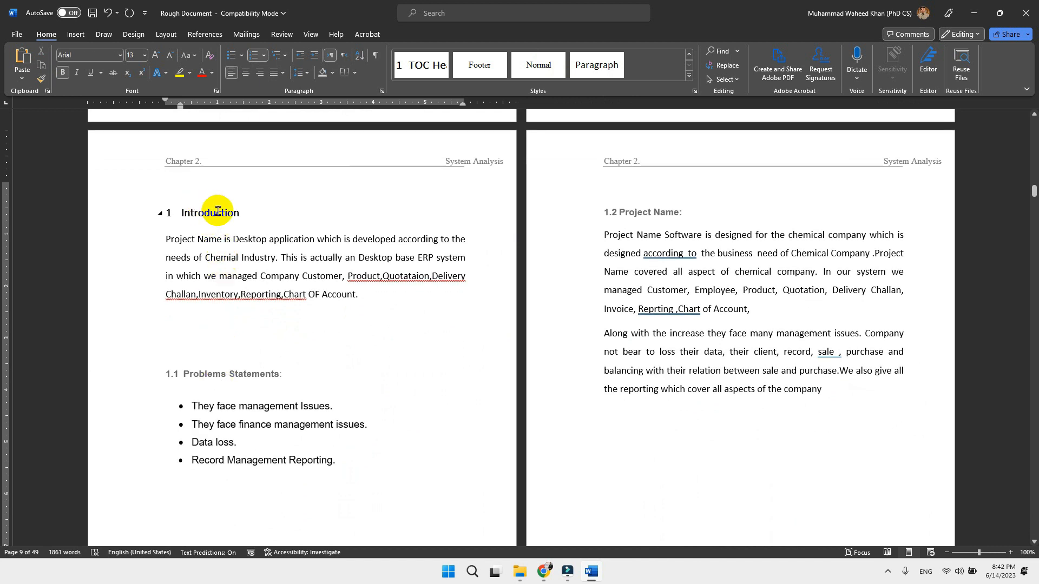
pyautogui.click(689, 76)
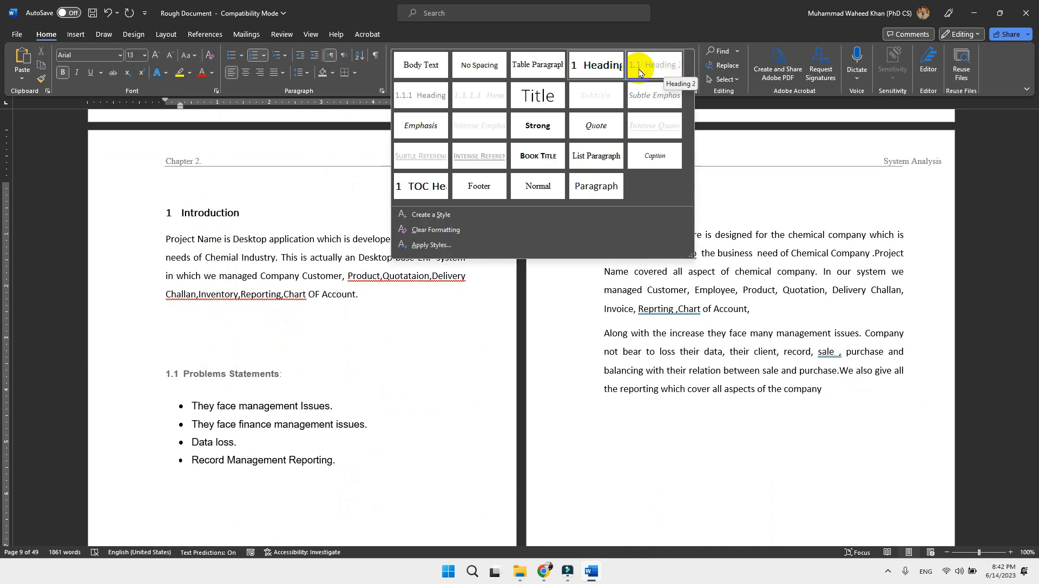
pyautogui.click(649, 71)
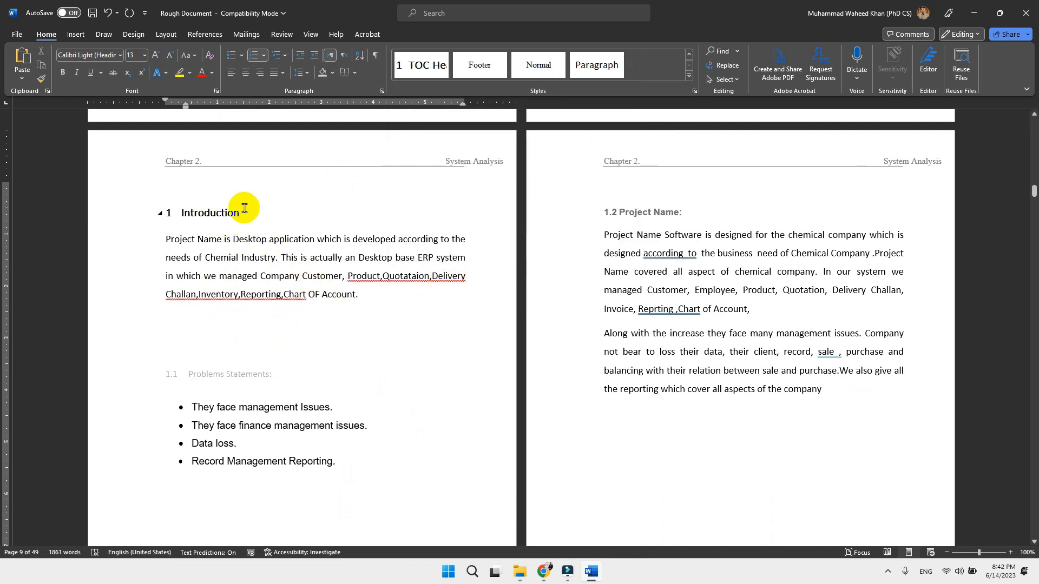
# - Modify the Heading 2 style to use the Automatic font color and bold text, and accept the changes
pyautogui.click(689, 76)
pyautogui.rightClick(648, 68)
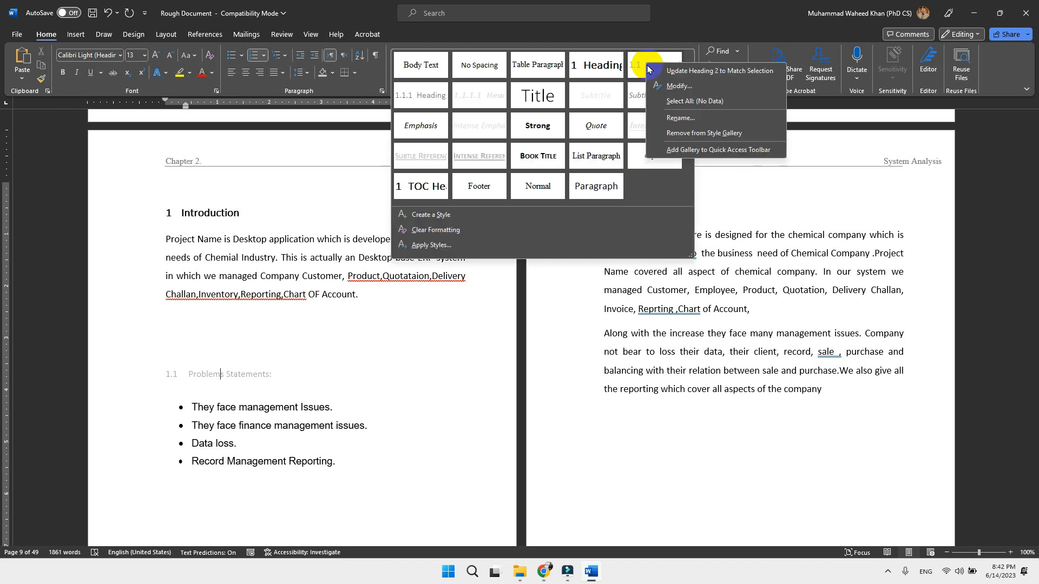
pyautogui.click(677, 86)
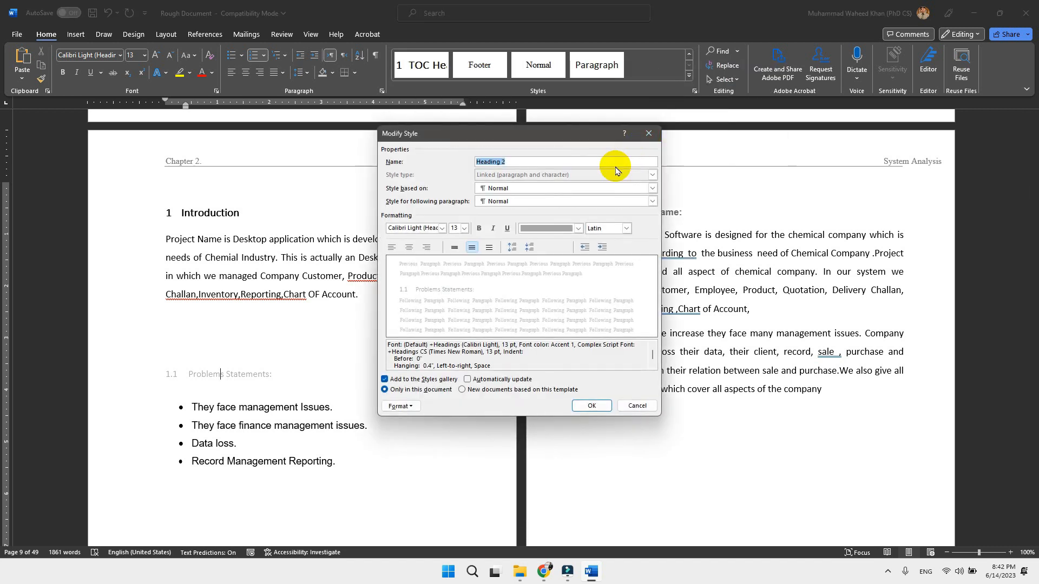
pyautogui.click(566, 230)
pyautogui.click(553, 242)
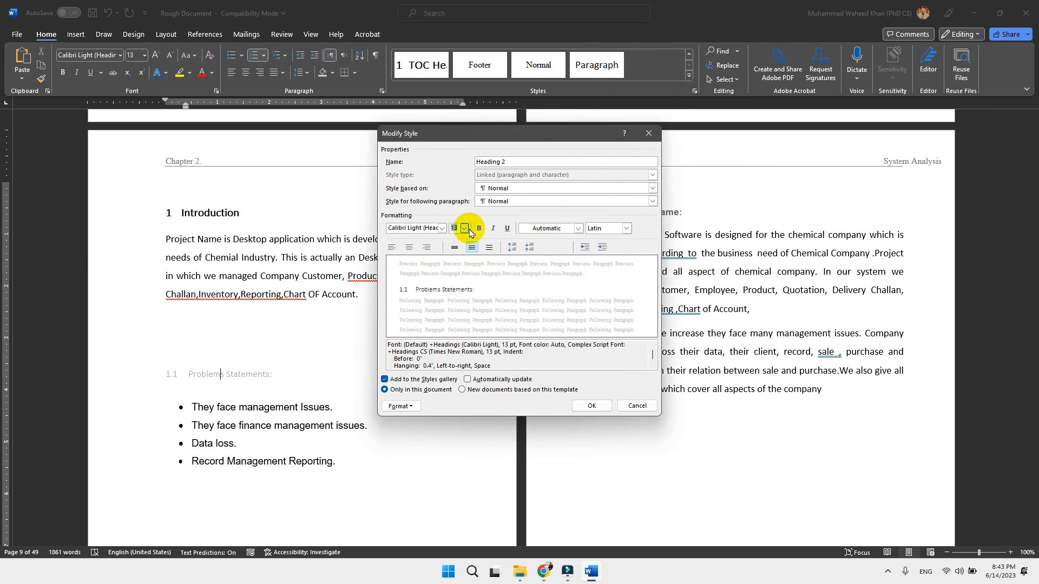
pyautogui.click(479, 228)
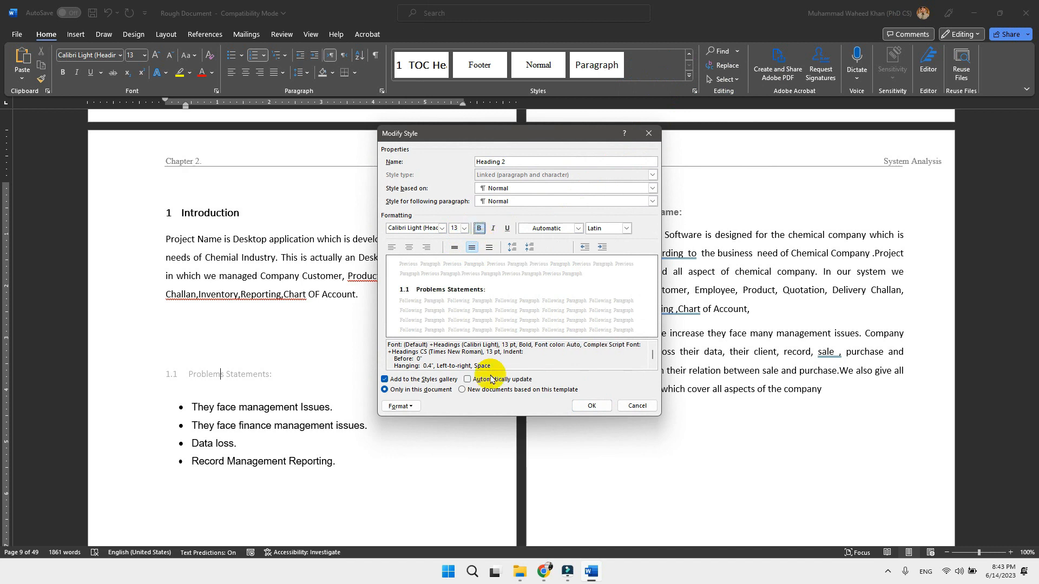
pyautogui.click(581, 407)
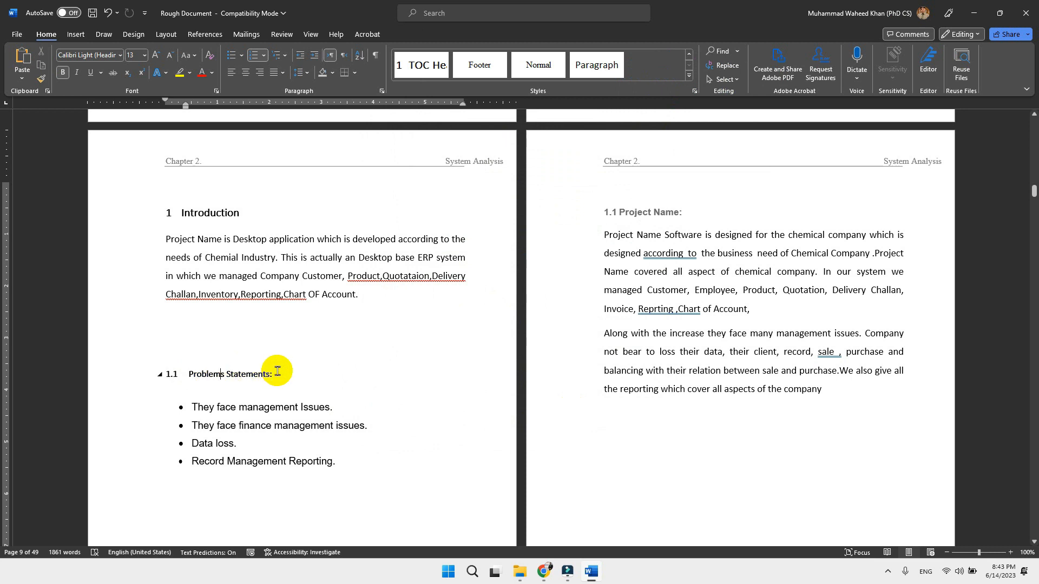
# - Remove the empty lines between the Introduction paragraph and the Problems Statements heading
pyautogui.click(238, 360)
pyautogui.press('BackSpace')
pyautogui.press('BackSpace')
pyautogui.press('BackSpace')
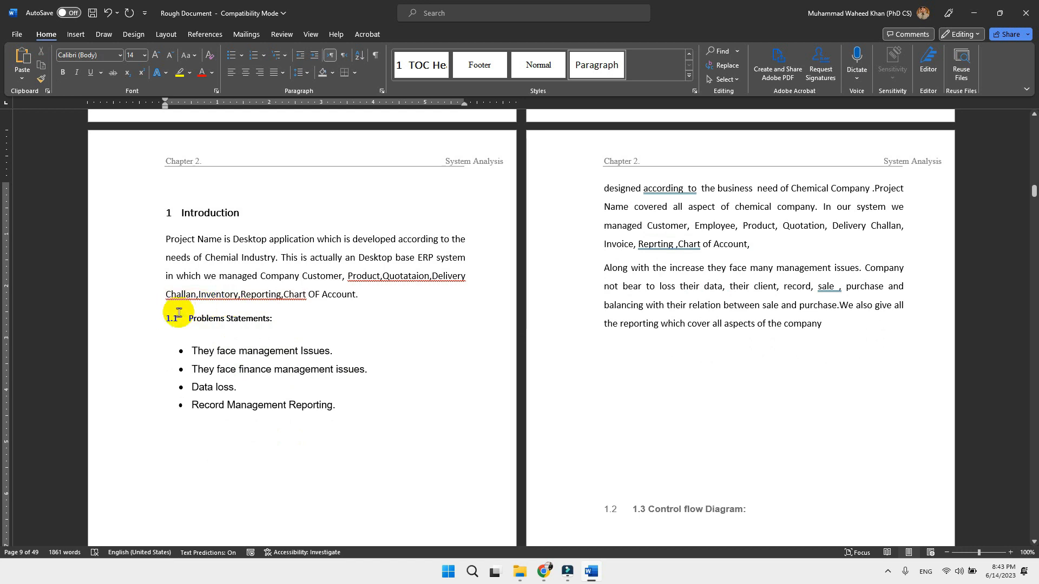
# - Add the missing spaces after the commas in the Introduction paragraph's list running from Product and Quotataion to Reporting and Chart
pyautogui.moveTo(198, 317); pyautogui.dragTo(251, 306)
pyautogui.rightClick(210, 297)
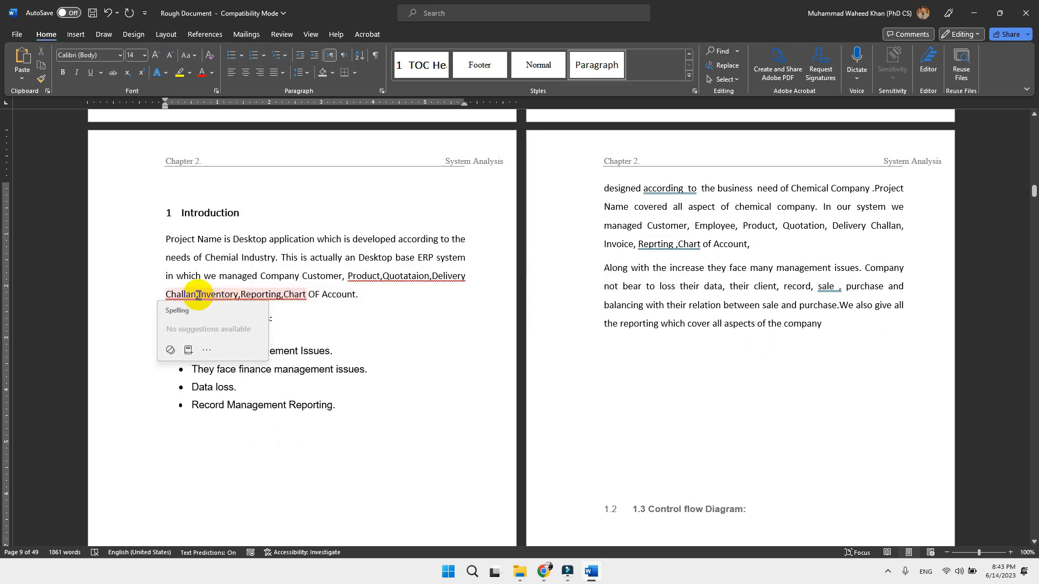
pyautogui.click(198, 295)
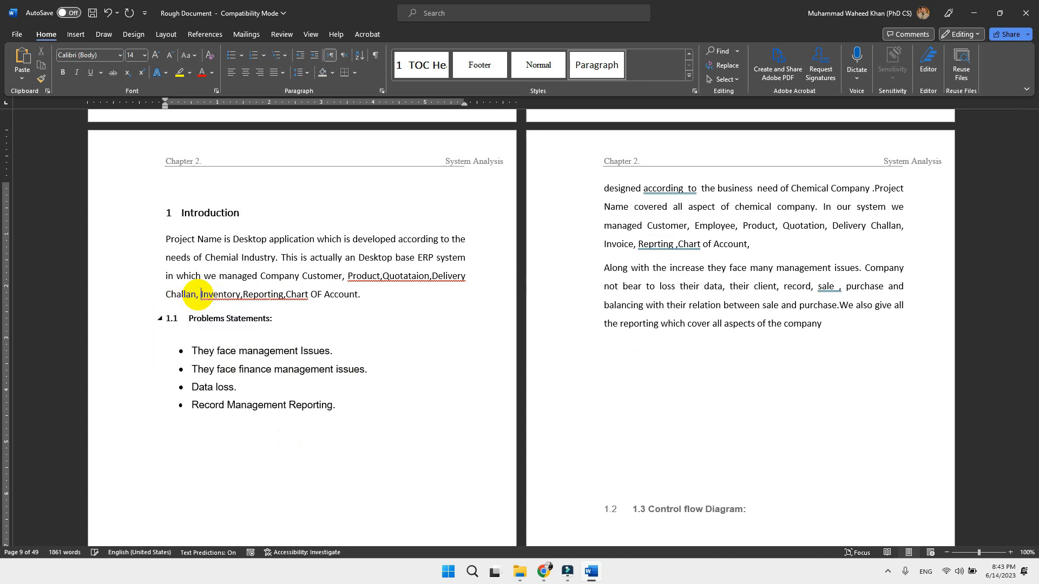
pyautogui.rightClick(246, 300)
pyautogui.click(243, 295)
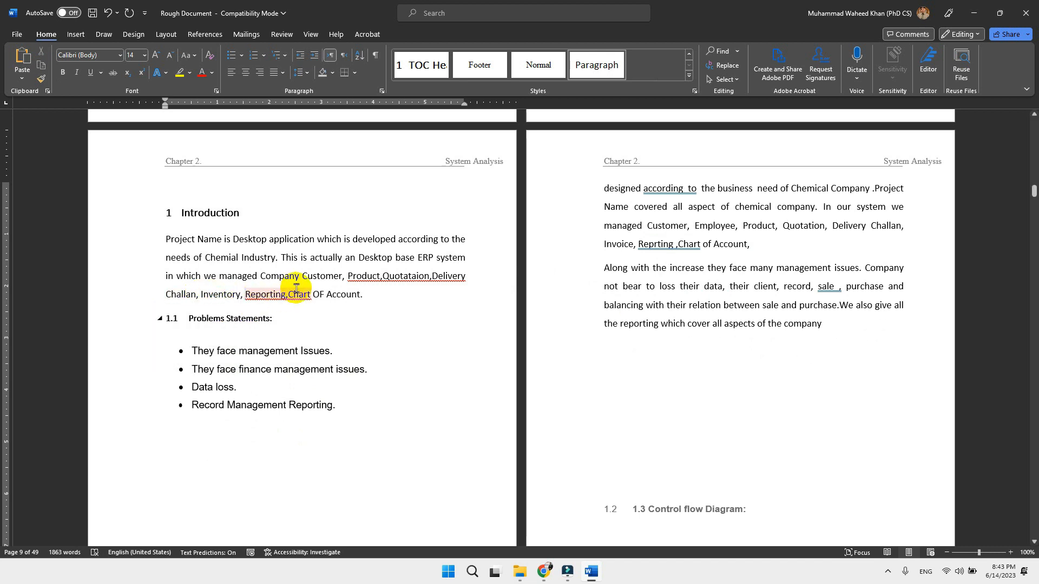
pyautogui.rightClick(289, 293)
pyautogui.click(287, 295)
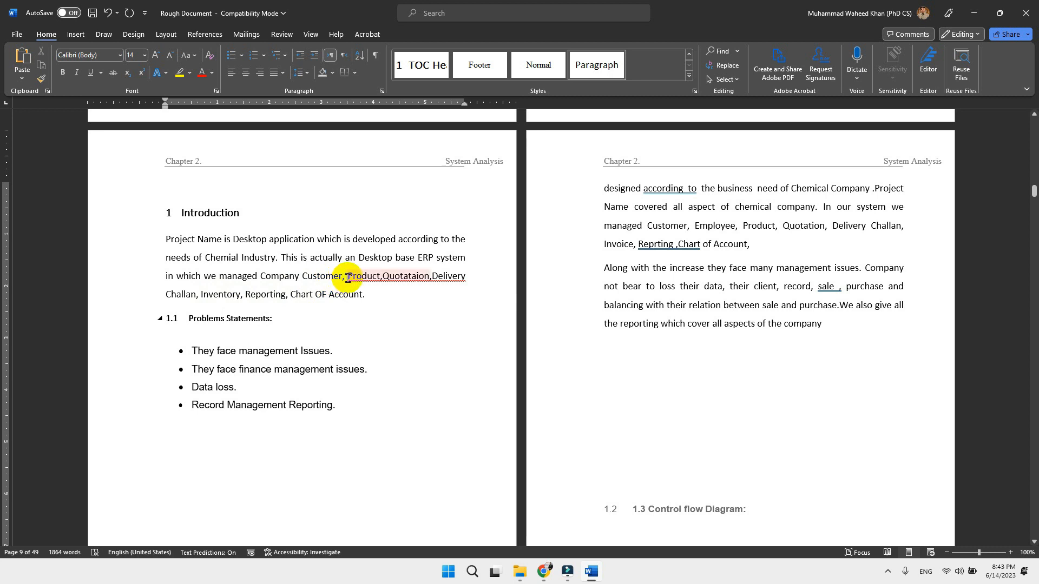
pyautogui.rightClick(436, 275)
pyautogui.click(432, 275)
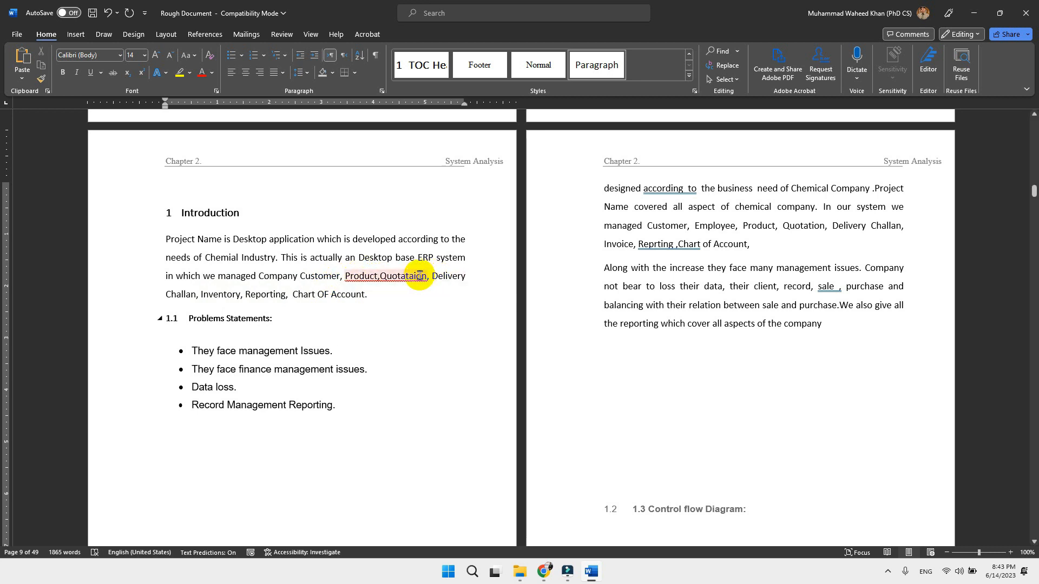
pyautogui.rightClick(381, 275)
pyautogui.click(380, 275)
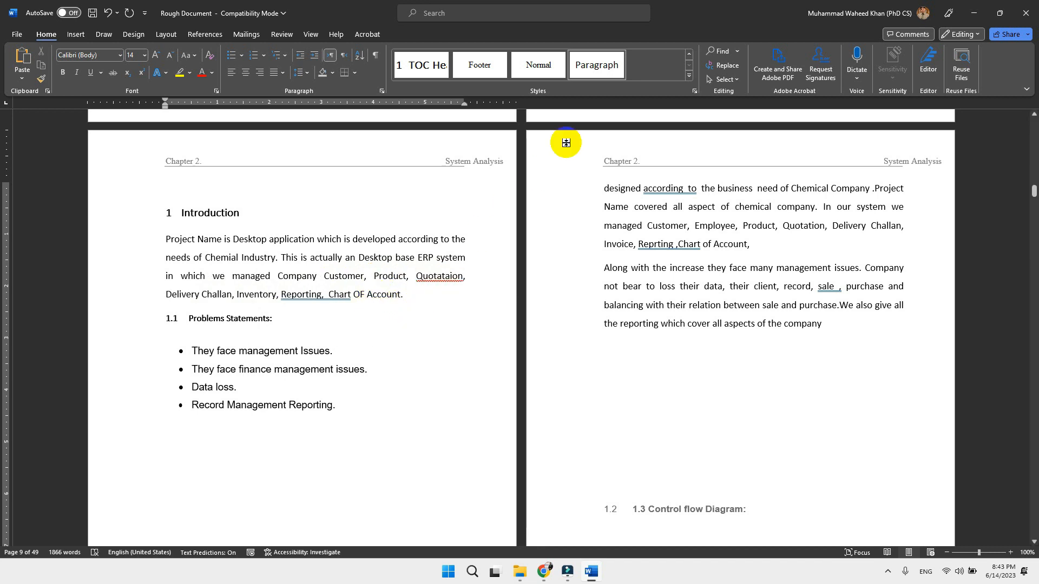
# - Modify the Paragraph style's spacing to 18 pt before and 12 pt after, and accept the changes
pyautogui.rightClick(596, 66)
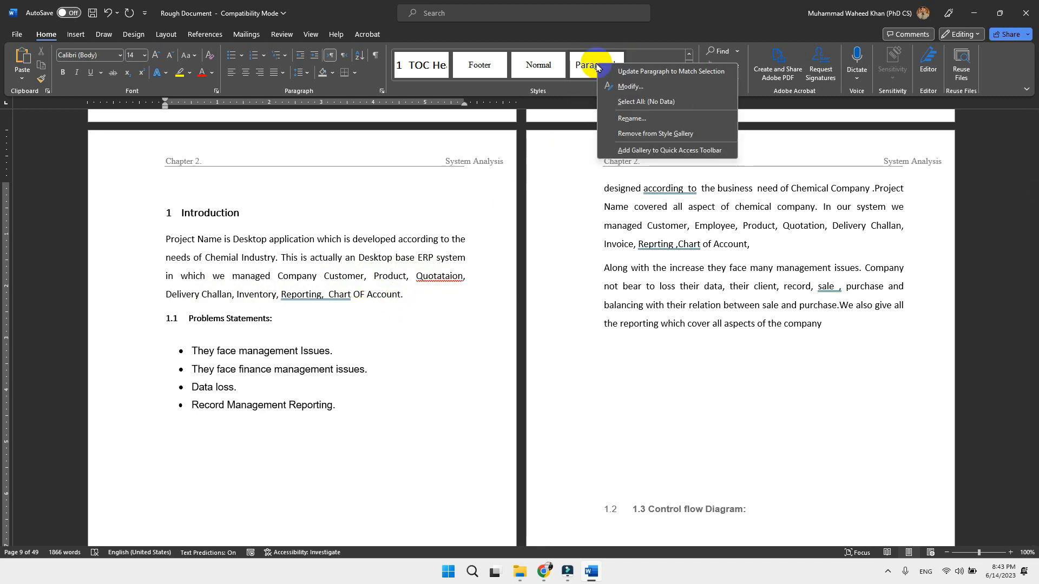
pyautogui.click(621, 88)
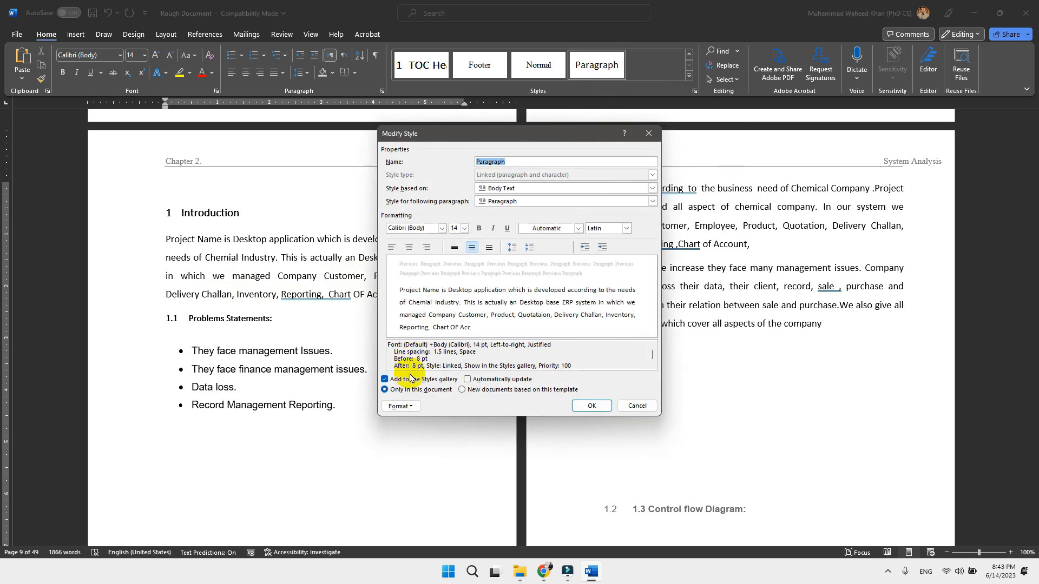
pyautogui.click(405, 406)
pyautogui.click(417, 432)
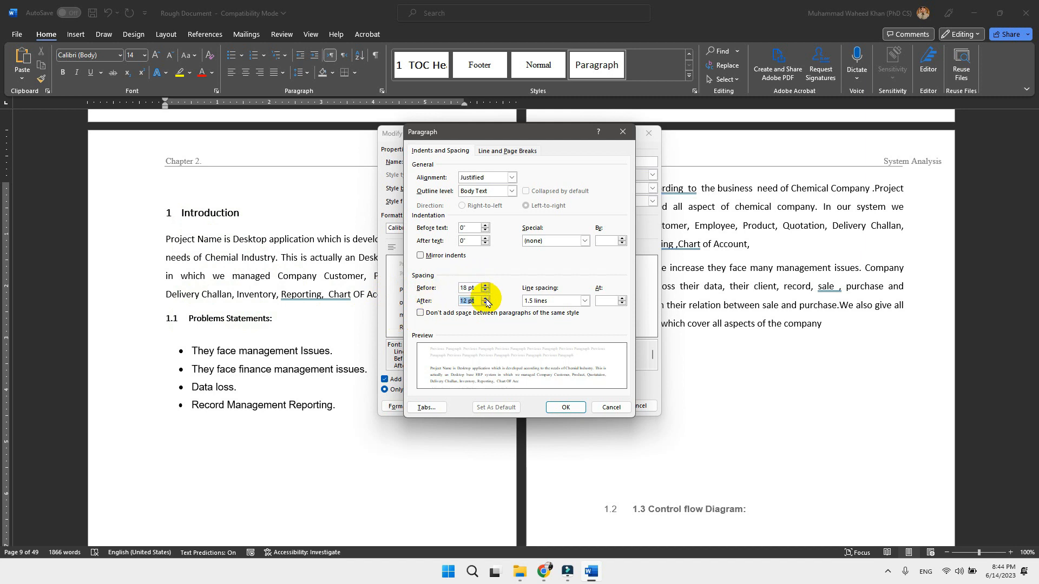
pyautogui.click(563, 411)
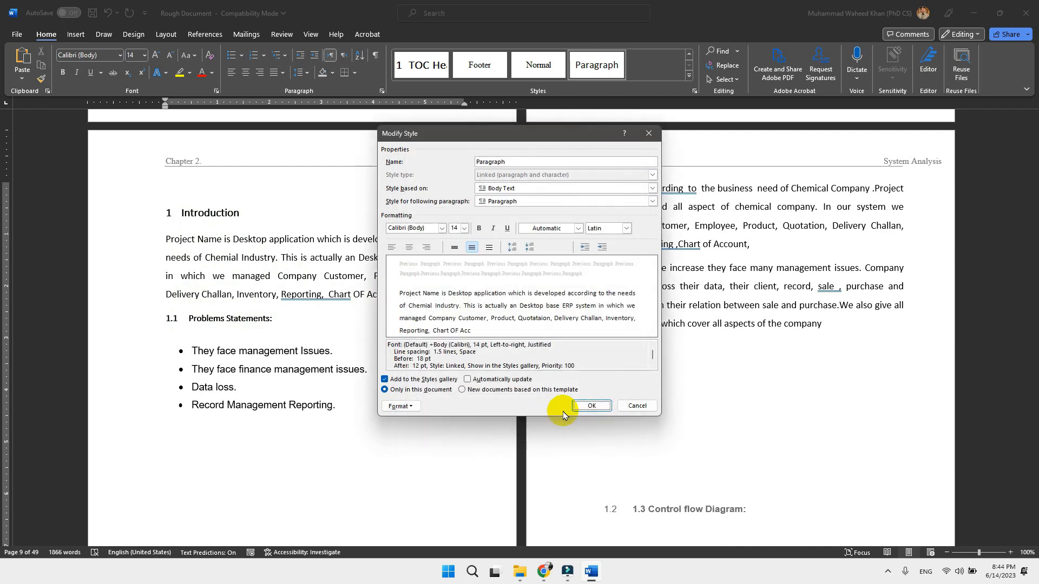
pyautogui.click(583, 406)
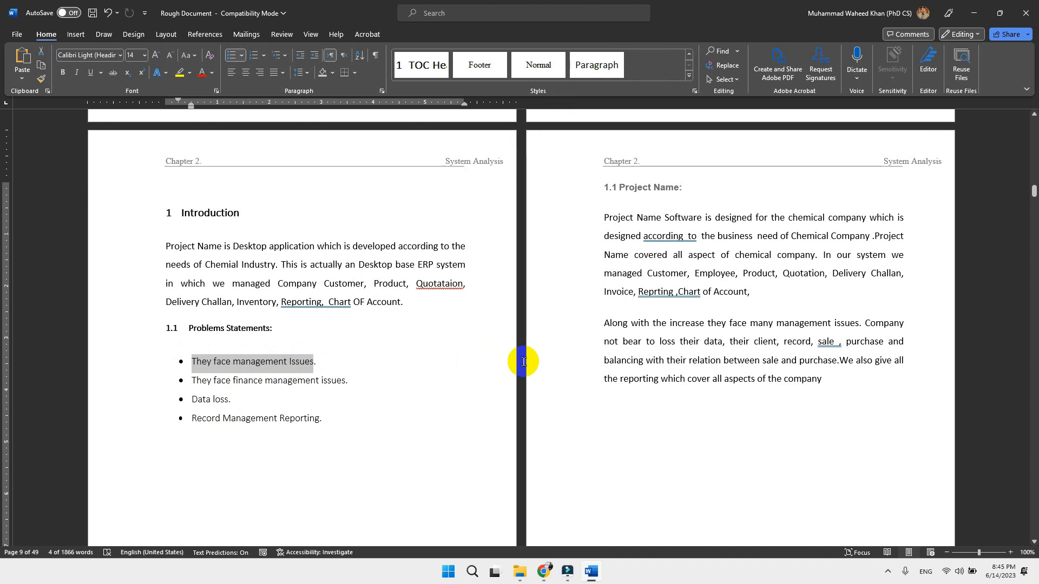
# - Apply the Heading 2 style to the Project Name heading
pyautogui.click(269, 347)
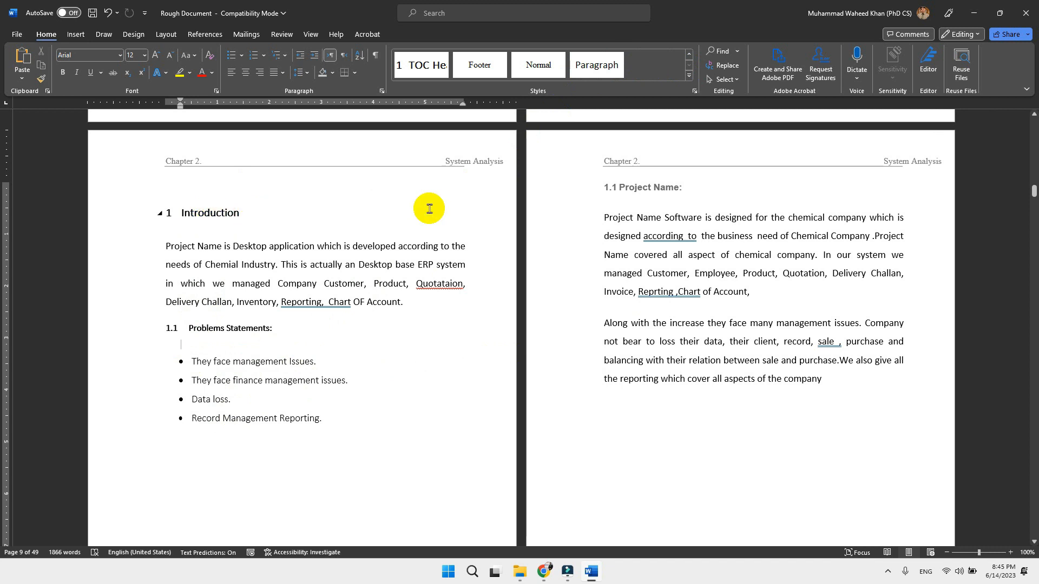
pyautogui.click(638, 187)
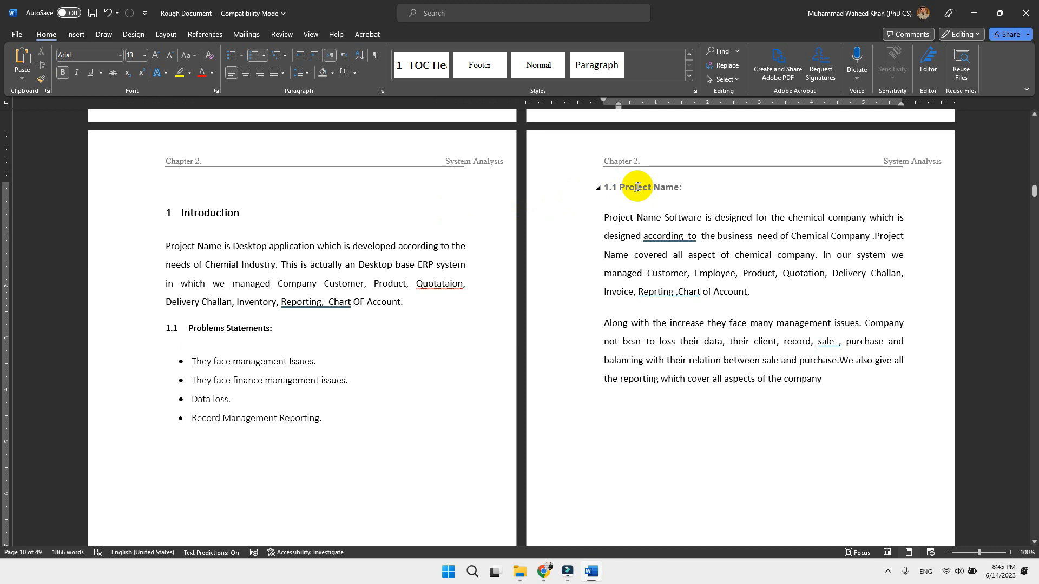
pyautogui.click(691, 79)
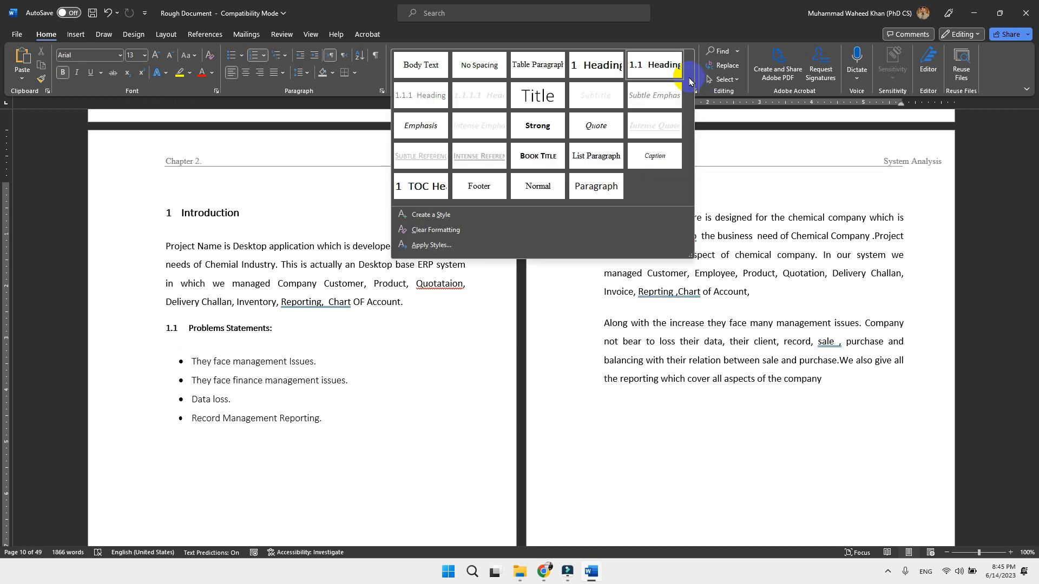
pyautogui.click(661, 69)
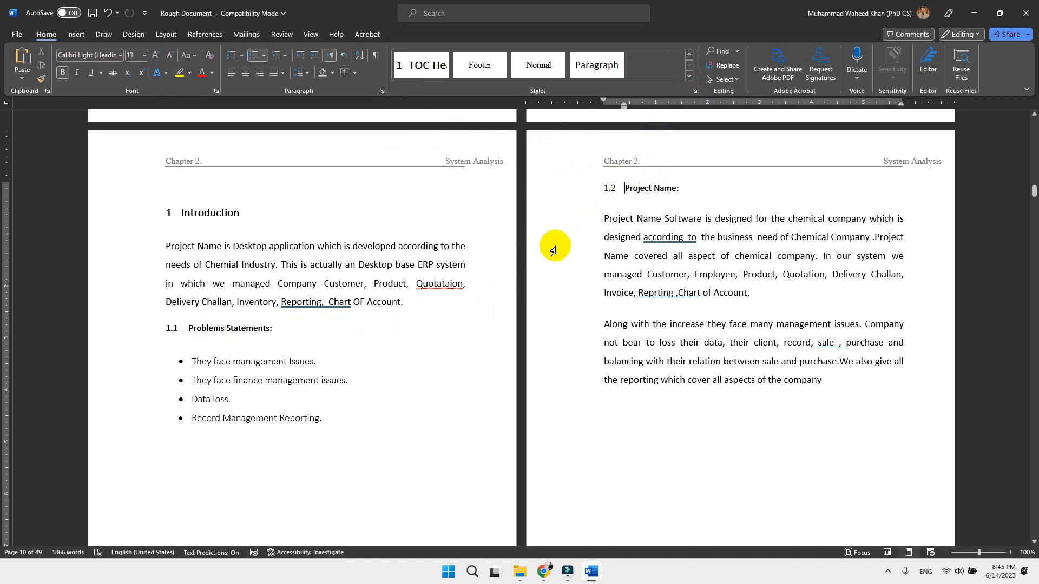
# - Make the automatic number in front of the Project Name heading bold
pyautogui.moveTo(297, 332); pyautogui.dragTo(199, 339)
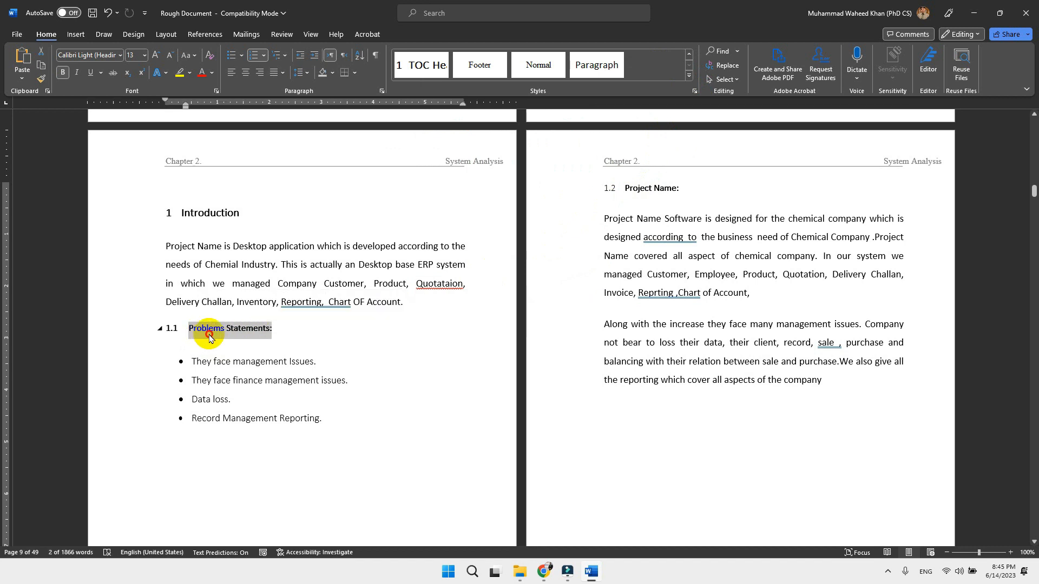
pyautogui.click(209, 331)
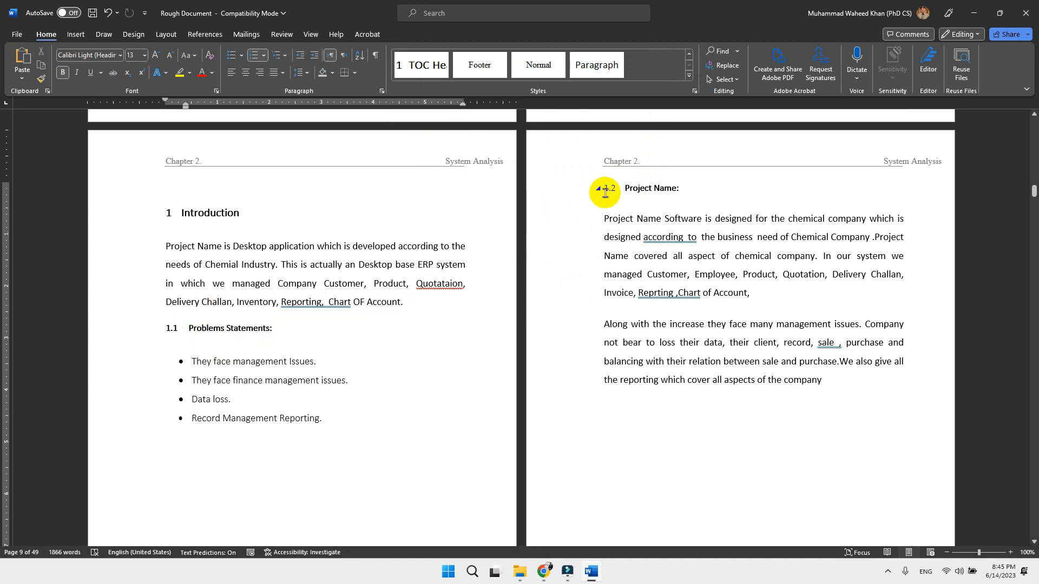
pyautogui.click(624, 190)
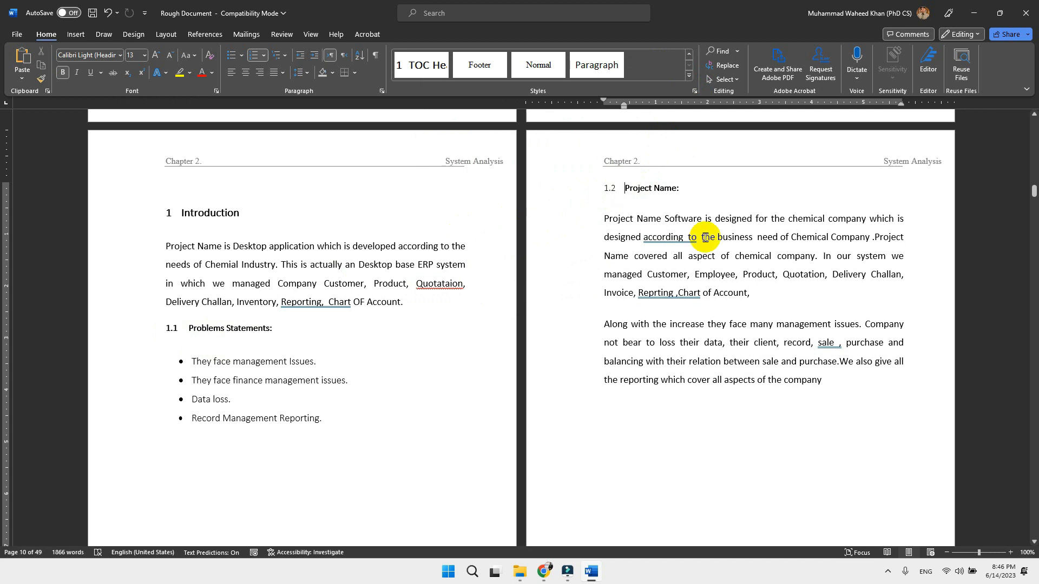
pyautogui.press('Left')
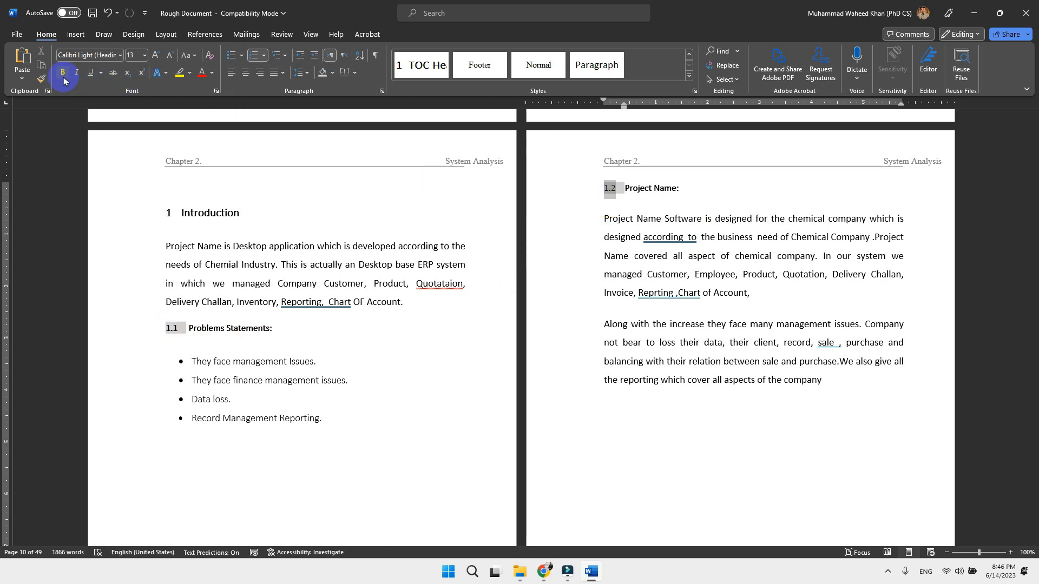
# - Increase the font size of the selected Heading 2 numbers to 16
pyautogui.click(162, 62)
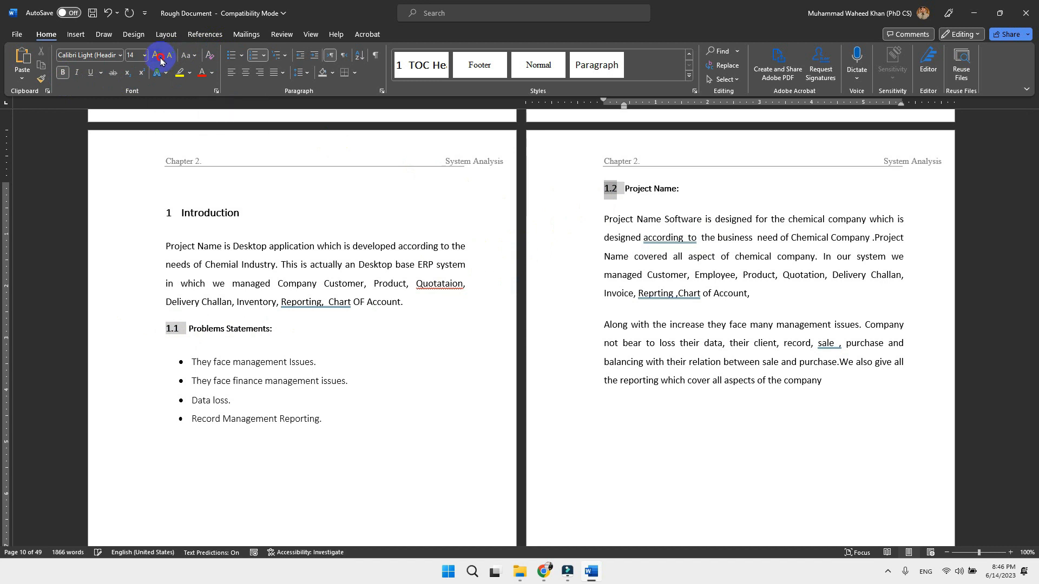
pyautogui.click(162, 62)
pyautogui.click(162, 62)
pyautogui.click(161, 62)
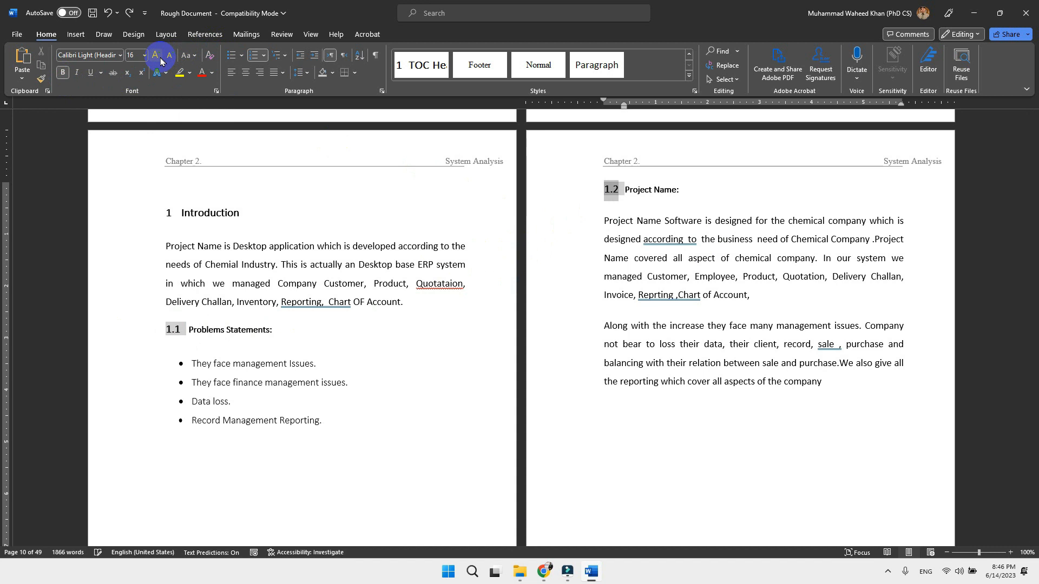
# - Add the line "Any Heading" below the Control flow Diagram heading and apply the Heading 2 style to it
pyautogui.scroll(-8, 549, 307)
pyautogui.click(754, 153)
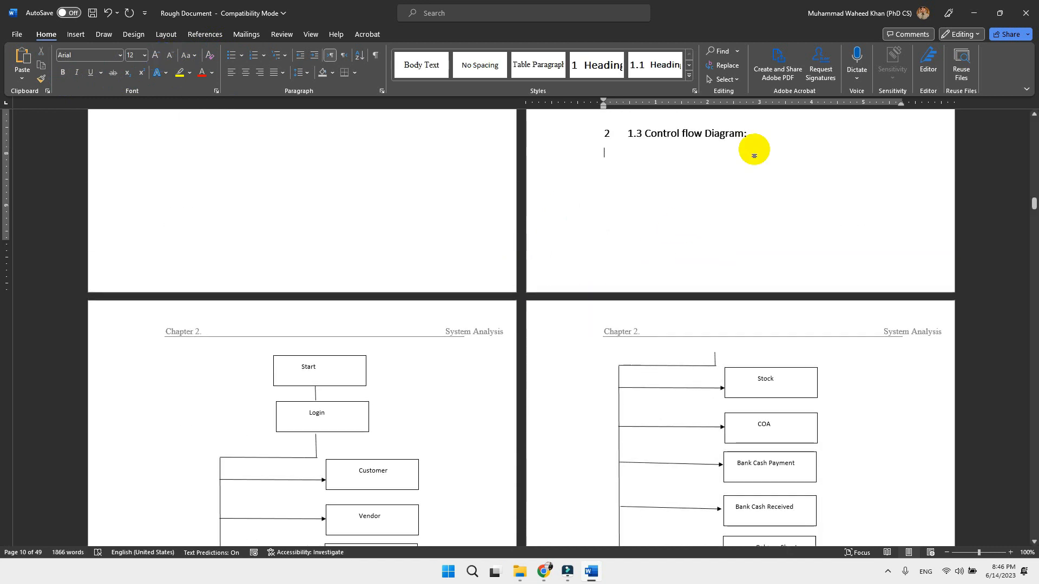
pyautogui.write('Any ')
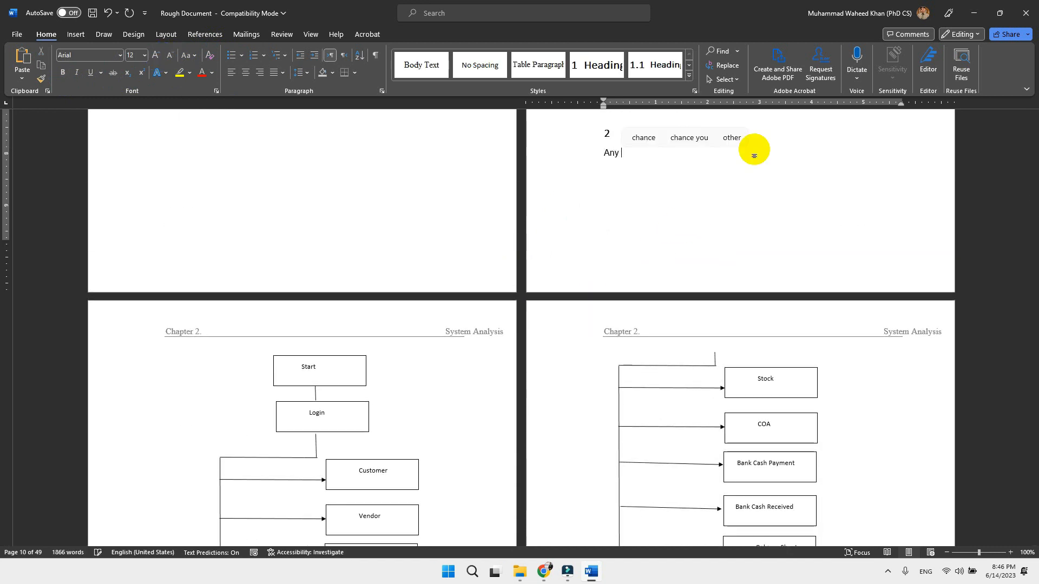
pyautogui.write('Heading')
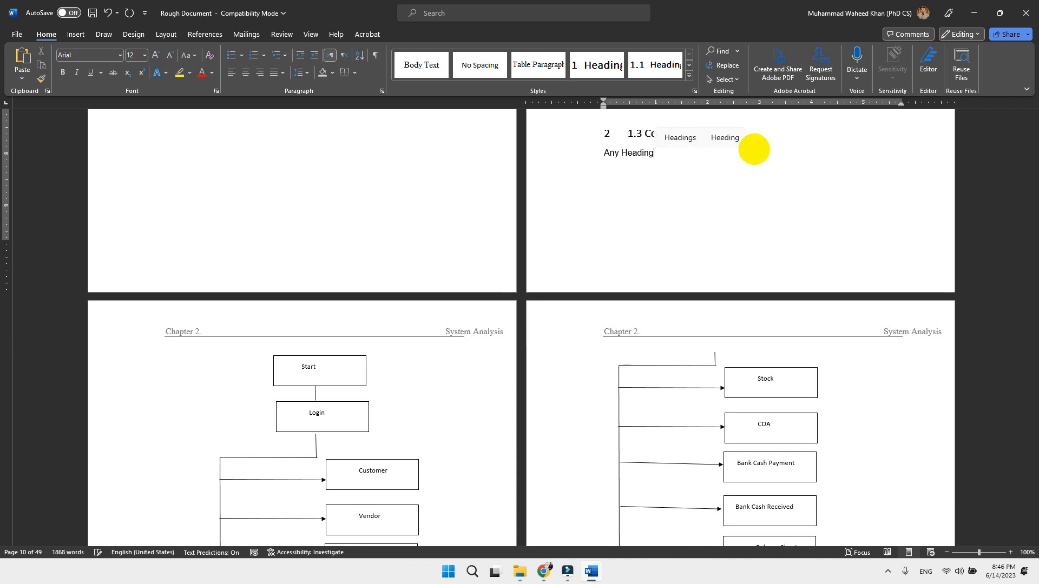
pyautogui.click(622, 152)
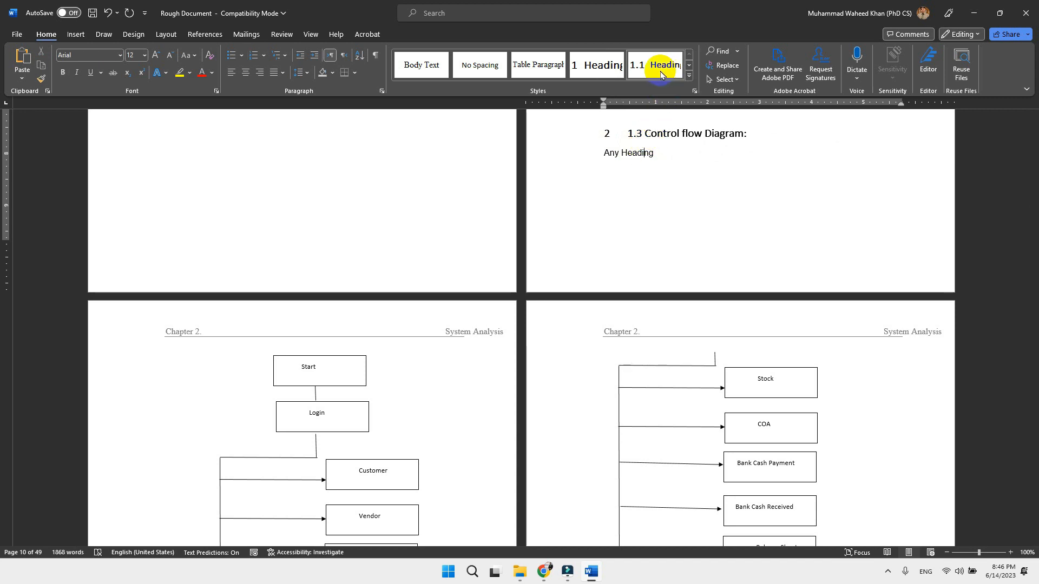
pyautogui.click(661, 74)
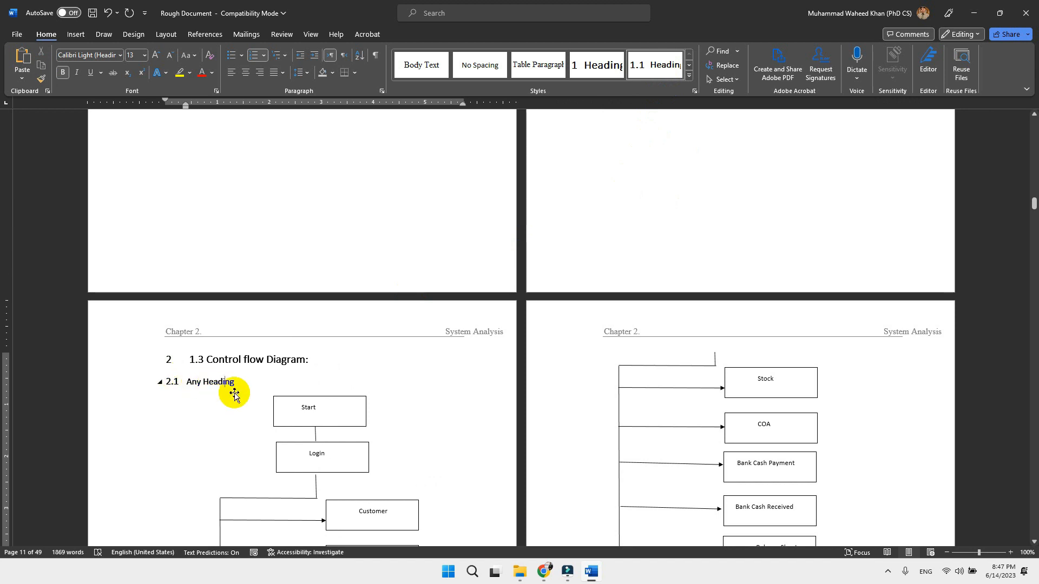
# - Undo the added "Any Heading" line, its styling and the enlargement of the Heading 2 numbers
pyautogui.hotkey('ctrl', 'z')
pyautogui.hotkey('ctrl', 'z')
pyautogui.hotkey('ctrl', 'z')
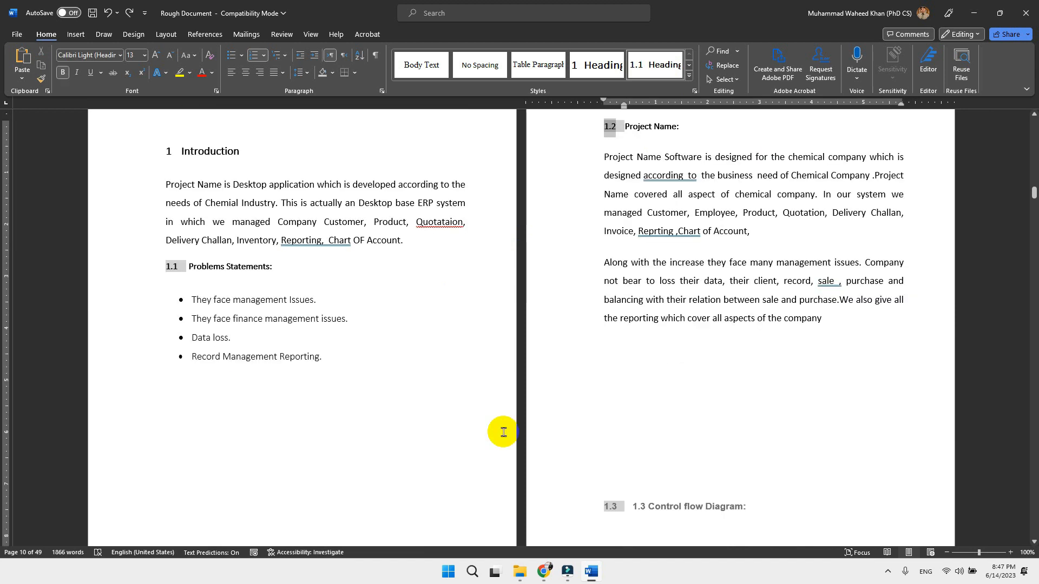
# - Try the Heading 2 style on the Introduction heading text, and undo it
pyautogui.click(671, 507)
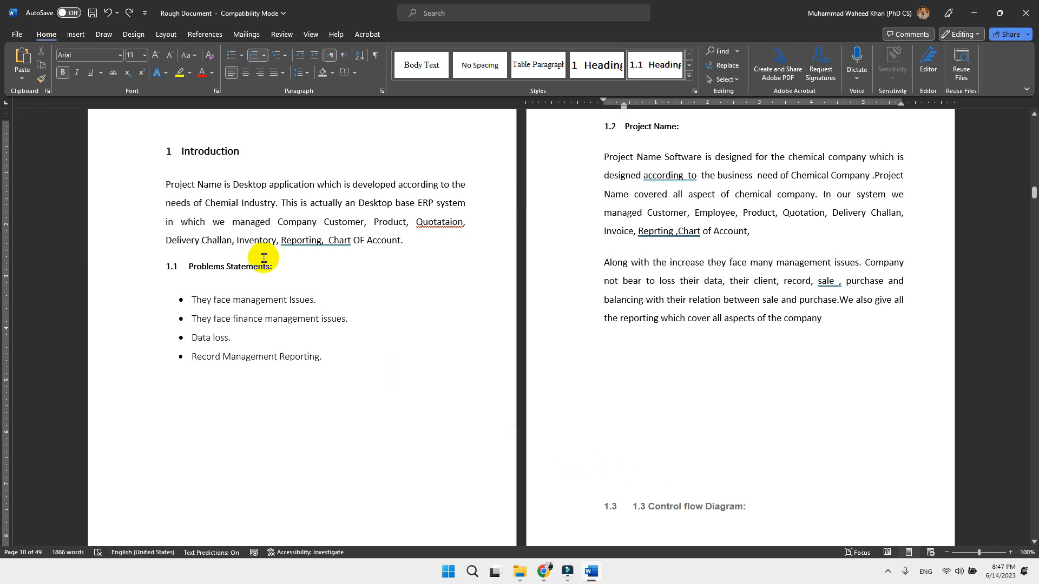
pyautogui.moveTo(195, 151); pyautogui.dragTo(234, 161)
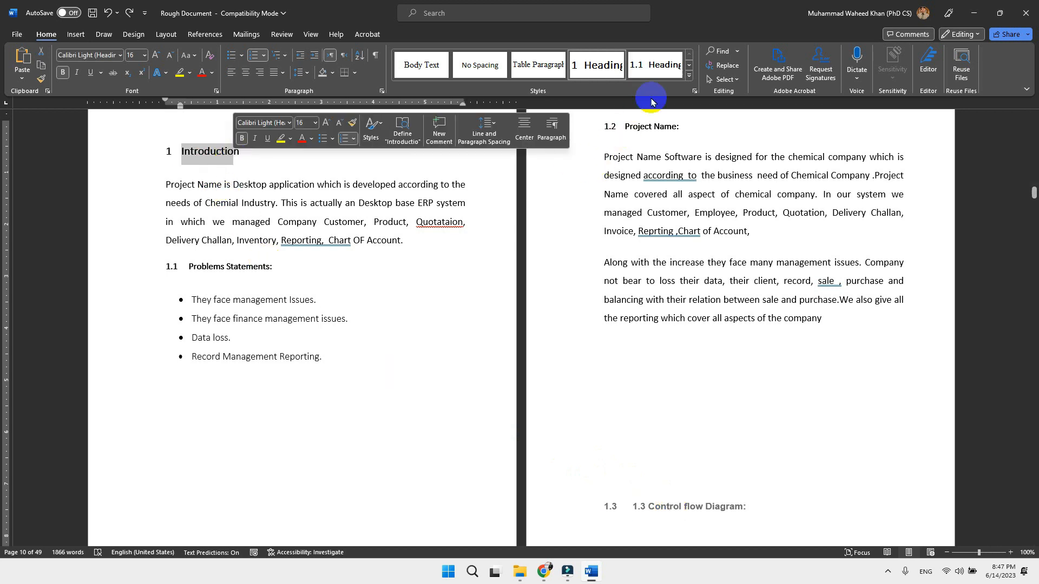
pyautogui.click(664, 73)
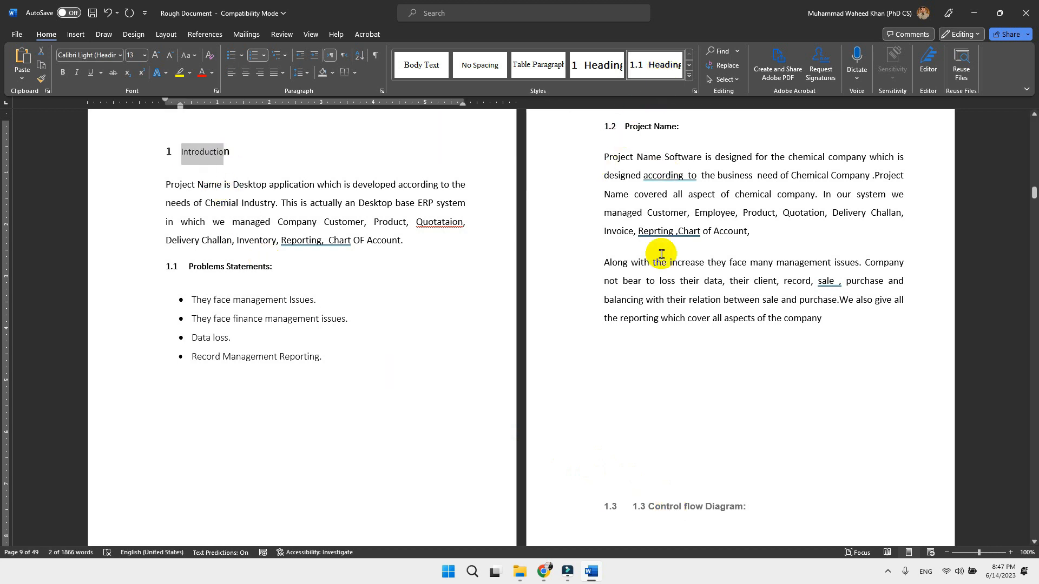
pyautogui.hotkey('ctrl', 'z')
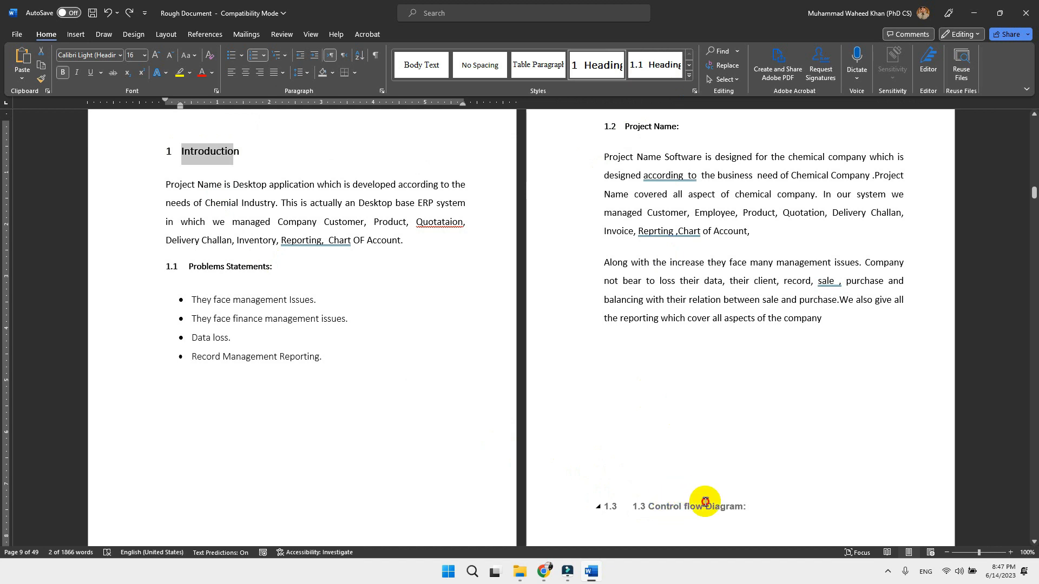
# - Apply the Heading 2 style to the Control flow Diagram heading and delete its manually typed 1.3 number
pyautogui.click(706, 507)
pyautogui.click(658, 67)
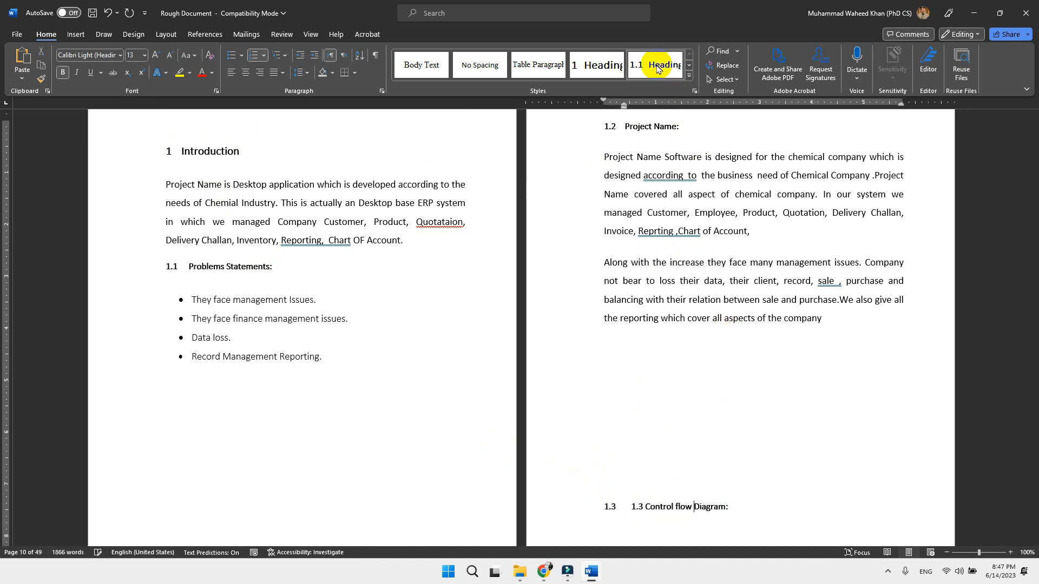
pyautogui.click(647, 507)
pyautogui.press('BackSpace')
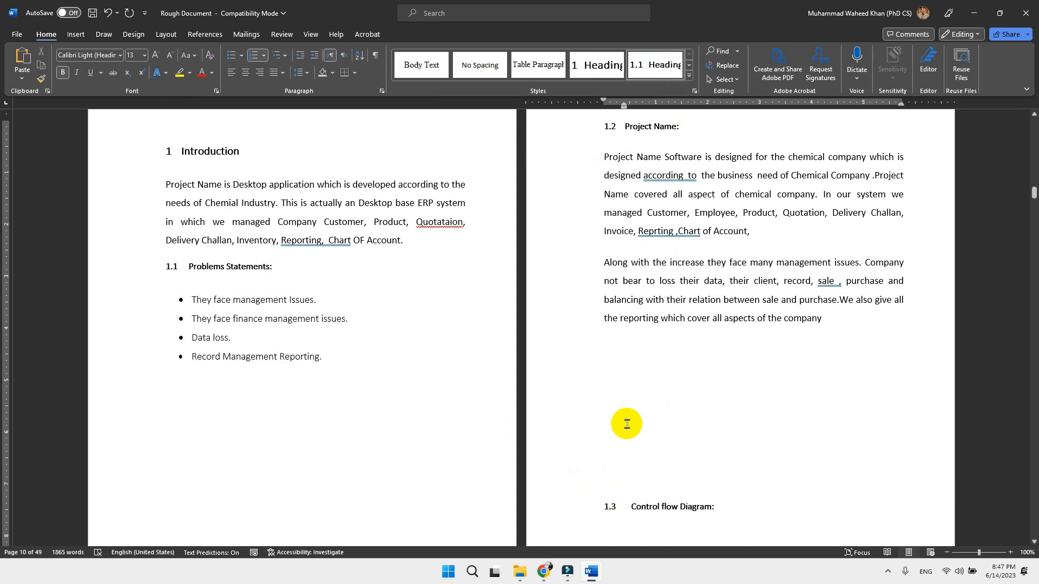
# - Remove the empty lines between the last Project Name paragraph and the Control flow Diagram heading
pyautogui.click(608, 344)
pyautogui.moveTo(609, 344); pyautogui.dragTo(631, 482)
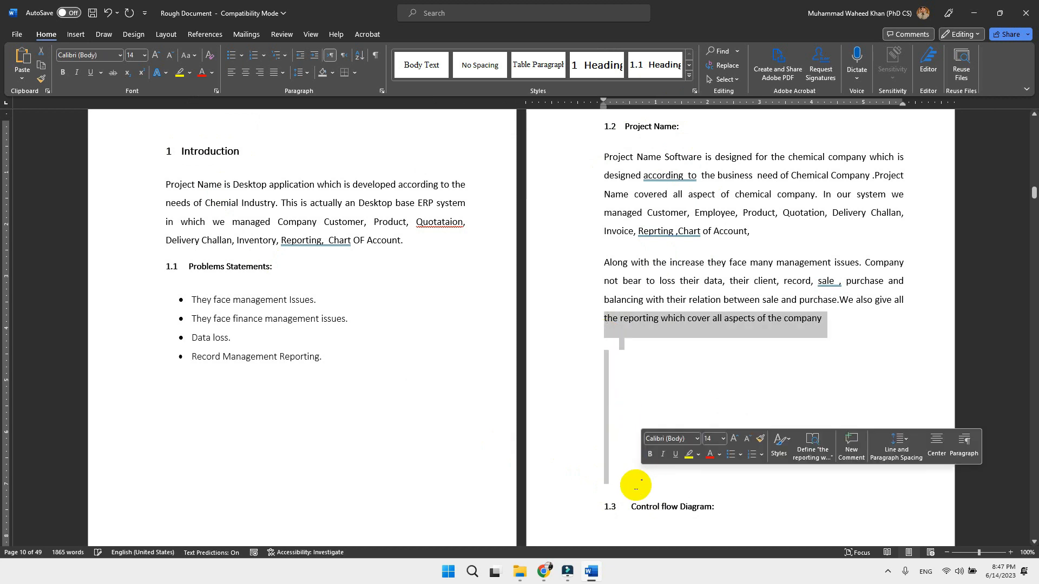
pyautogui.click(636, 487)
pyautogui.press('BackSpace')
pyautogui.press('BackSpace')
pyautogui.press('BackSpace')
pyautogui.press('BackSpace')
pyautogui.press('BackSpace')
pyautogui.press('BackSpace')
pyautogui.press('BackSpace')
pyautogui.press('BackSpace')
pyautogui.press('BackSpace')
pyautogui.press('BackSpace')
pyautogui.press('BackSpace')
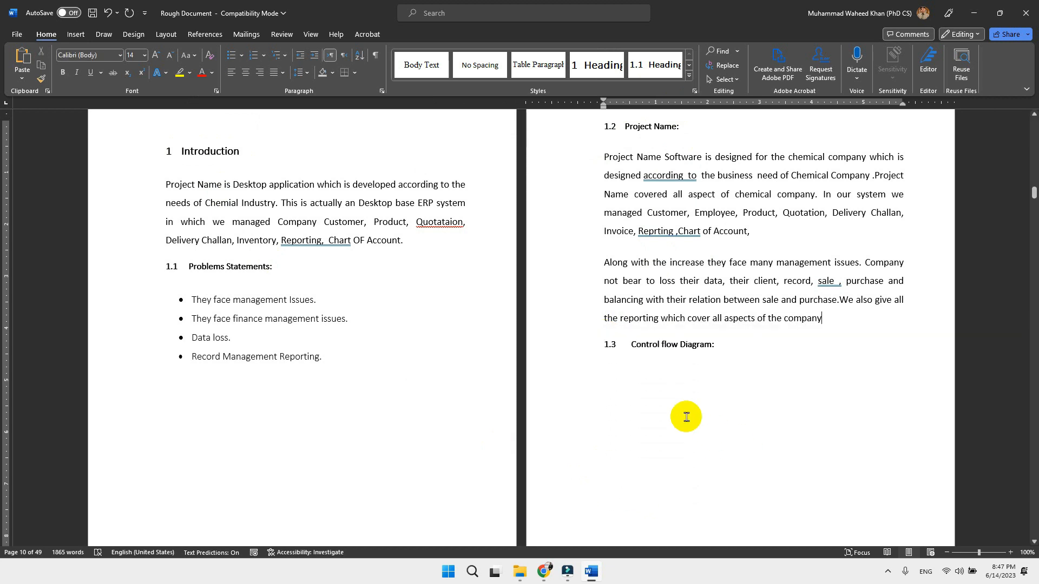
# - Look through the flow diagram pages after the Control flow Diagram heading, as far as the Requirement section
pyautogui.click(629, 380)
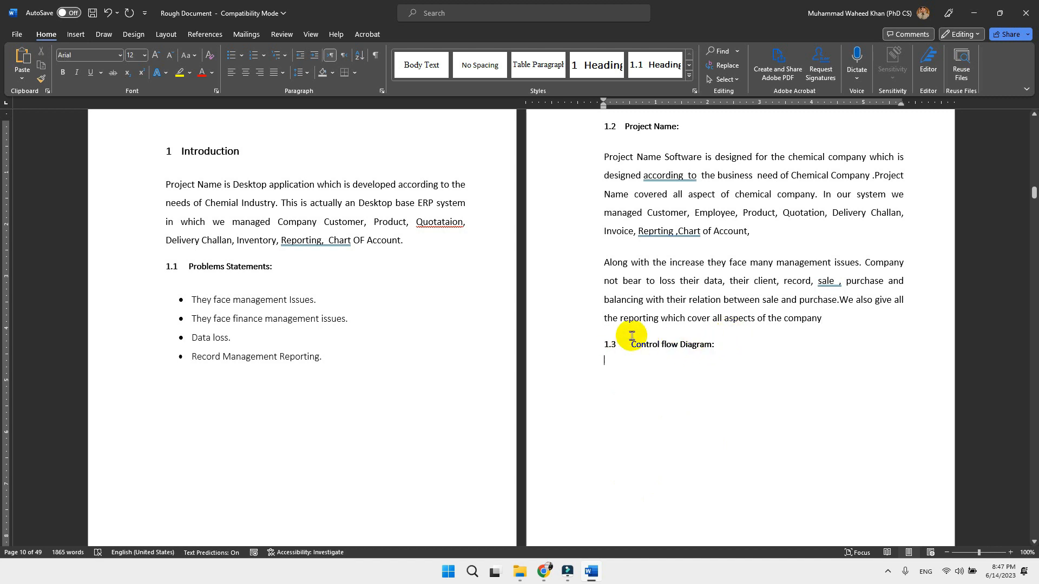
pyautogui.scroll(-10, 708, 328)
pyautogui.scroll(-7, 709, 331)
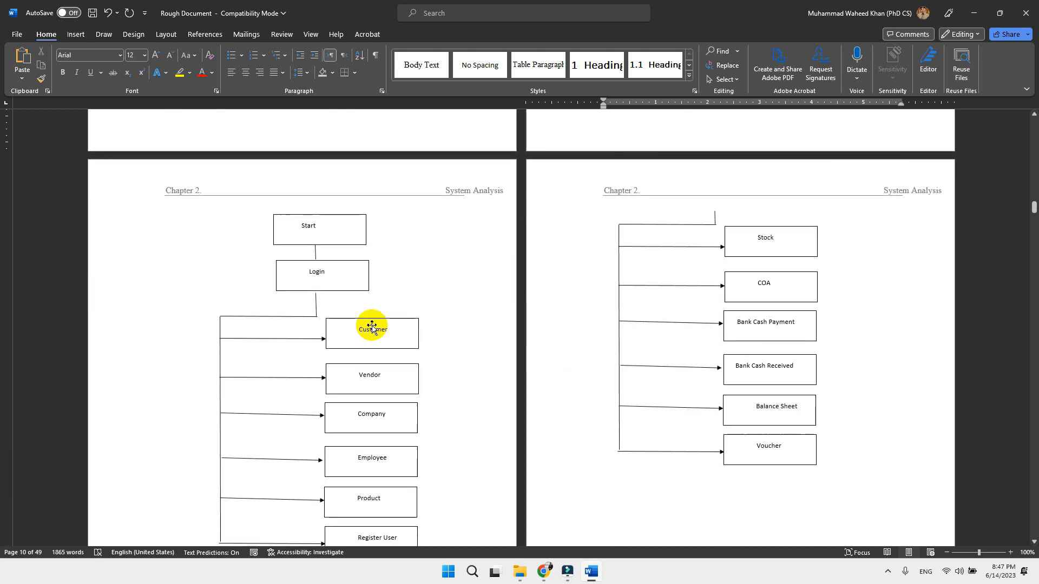
pyautogui.click(364, 325)
pyautogui.scroll(-2, 365, 325)
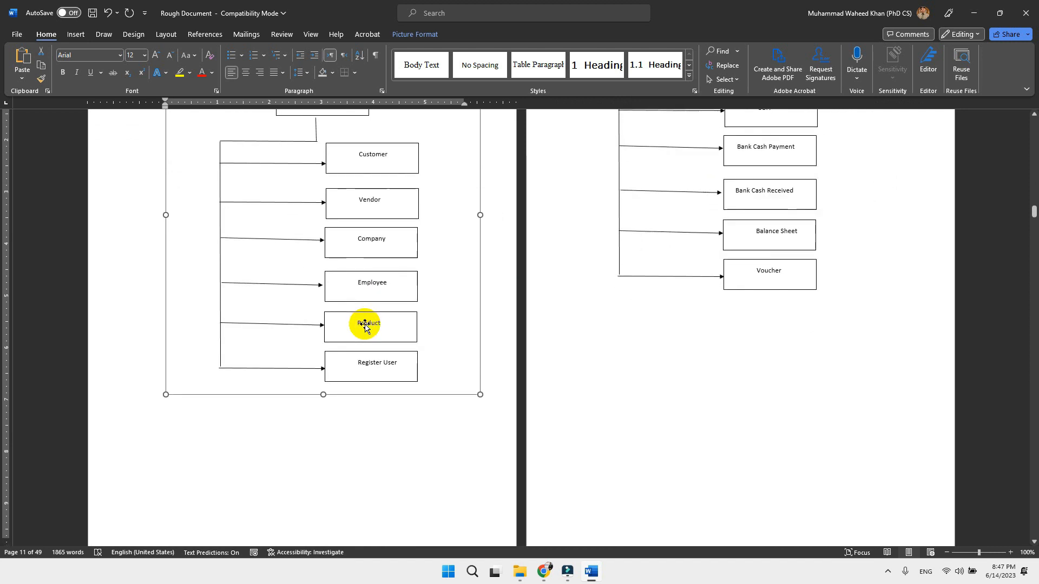
pyautogui.scroll(10, 365, 325)
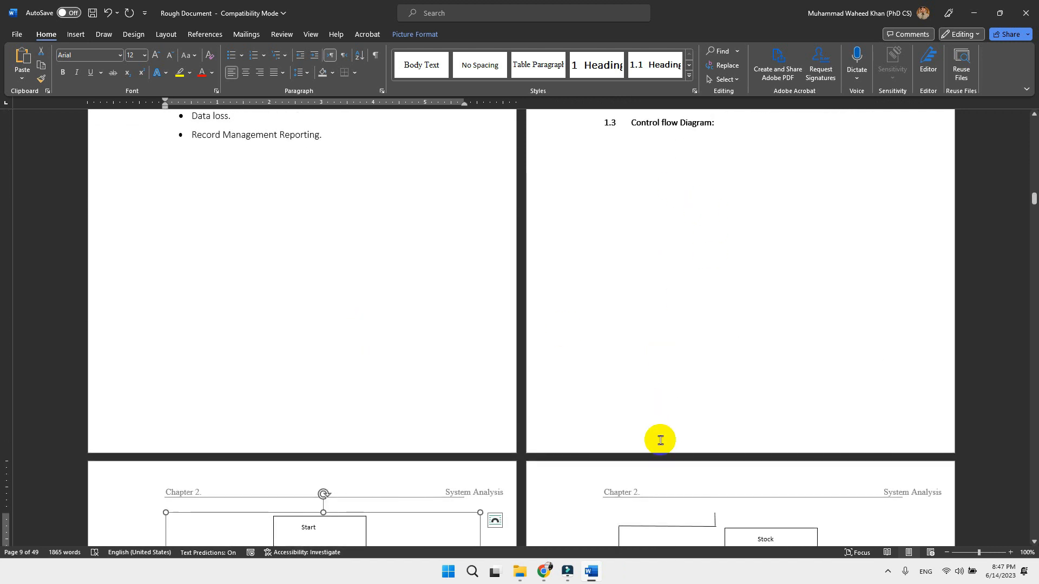
pyautogui.scroll(-12, 660, 440)
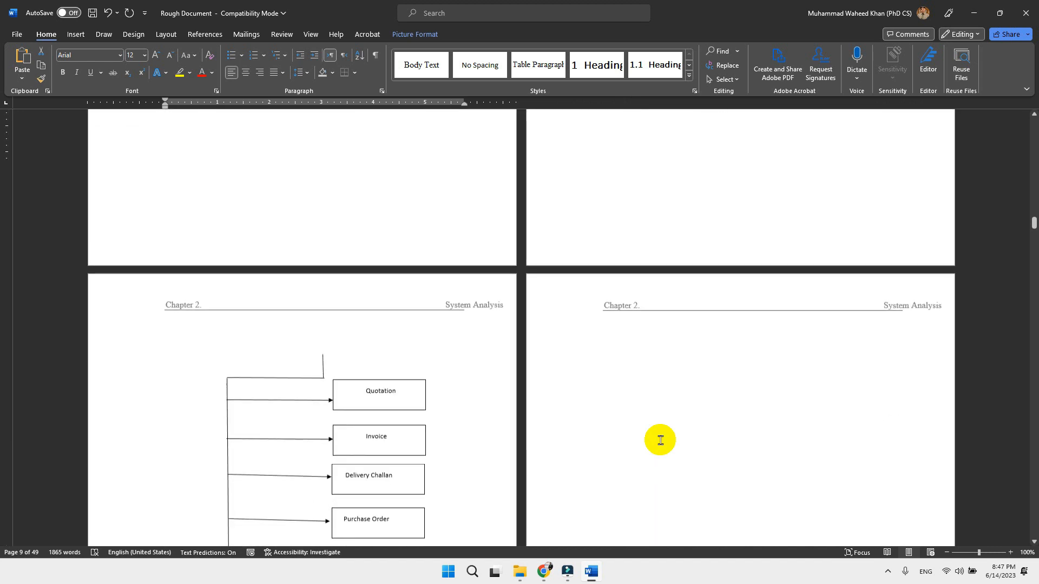
pyautogui.scroll(-15, 661, 440)
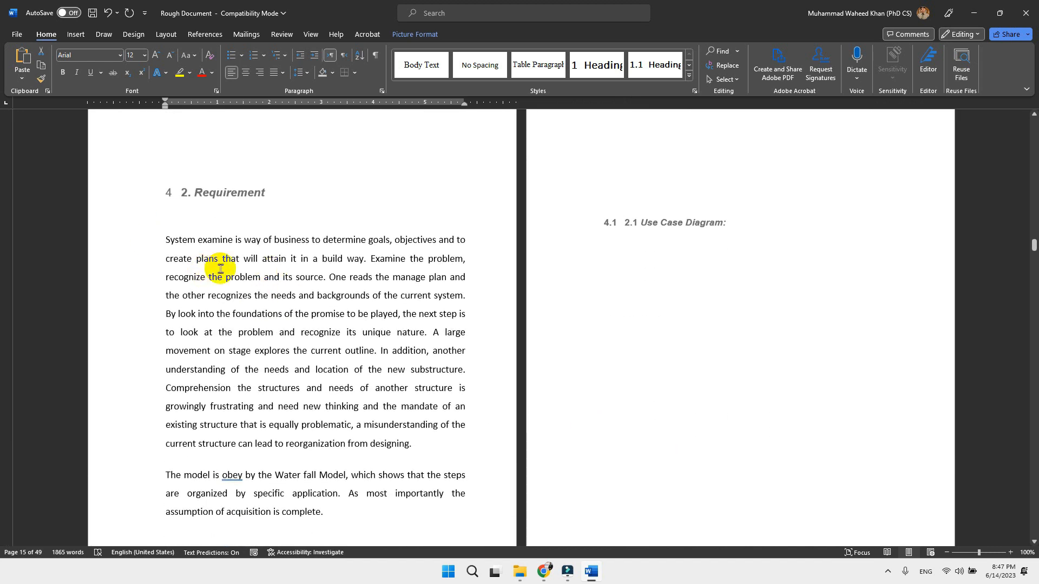
# - Examine how the Control flow Diagram heading is separated from its flow diagram pages, checking on to the Requirement section
pyautogui.scroll(4, 503, 285)
pyautogui.scroll(20, 503, 284)
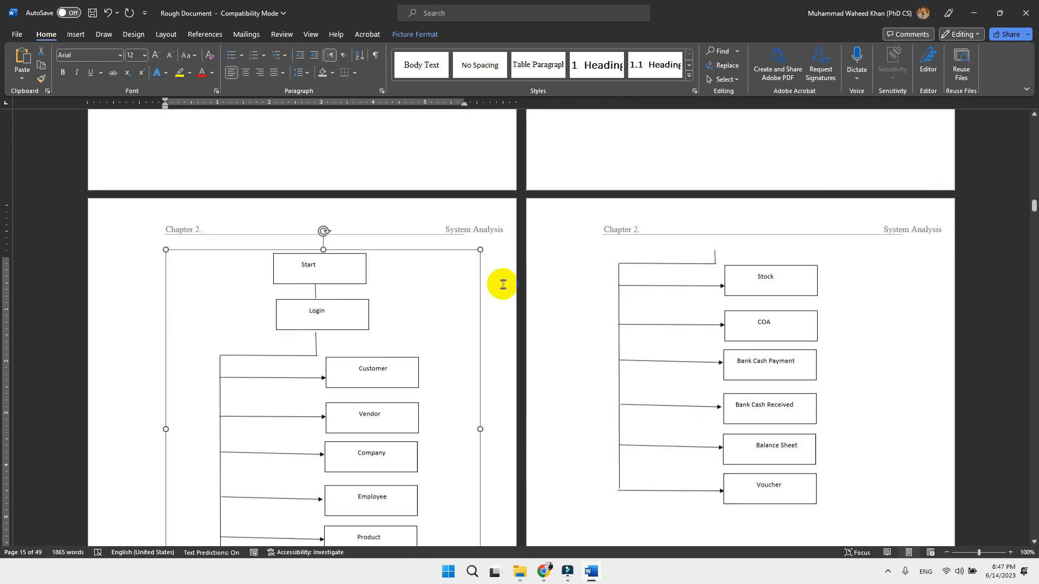
pyautogui.scroll(1, 500, 288)
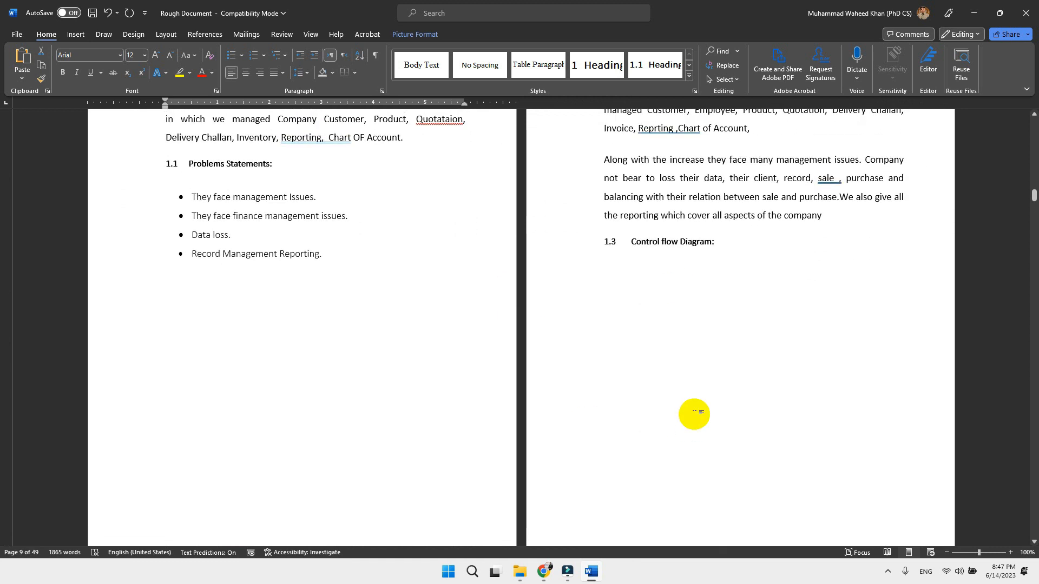
pyautogui.scroll(-10, 689, 424)
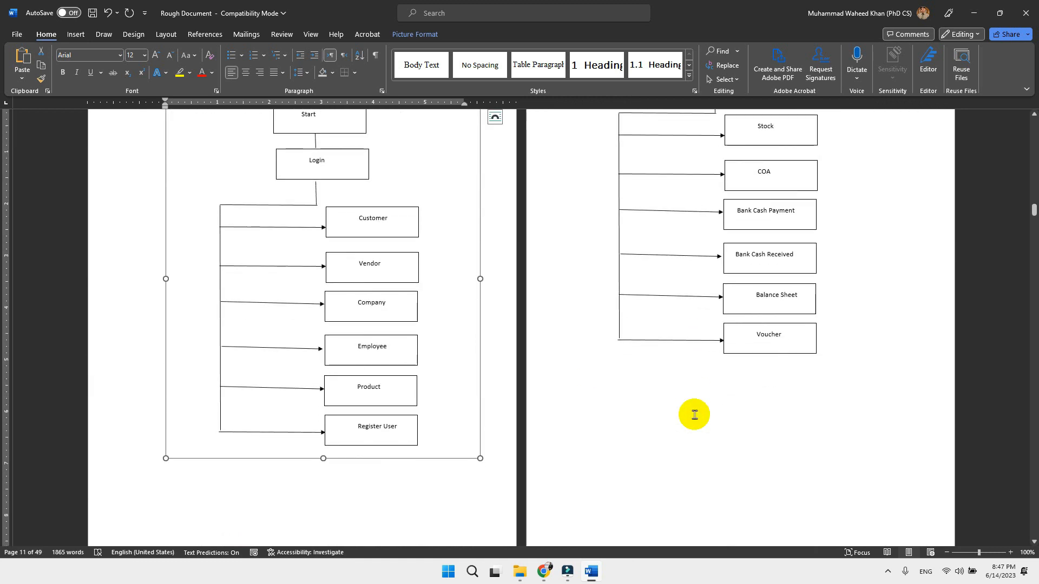
pyautogui.scroll(-10, 695, 414)
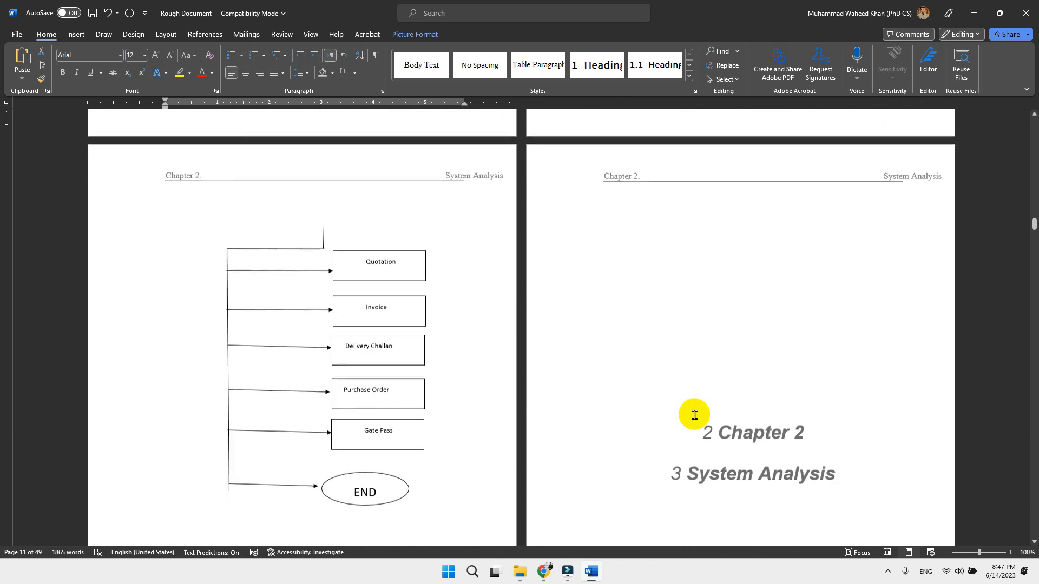
pyautogui.scroll(-5, 249, 504)
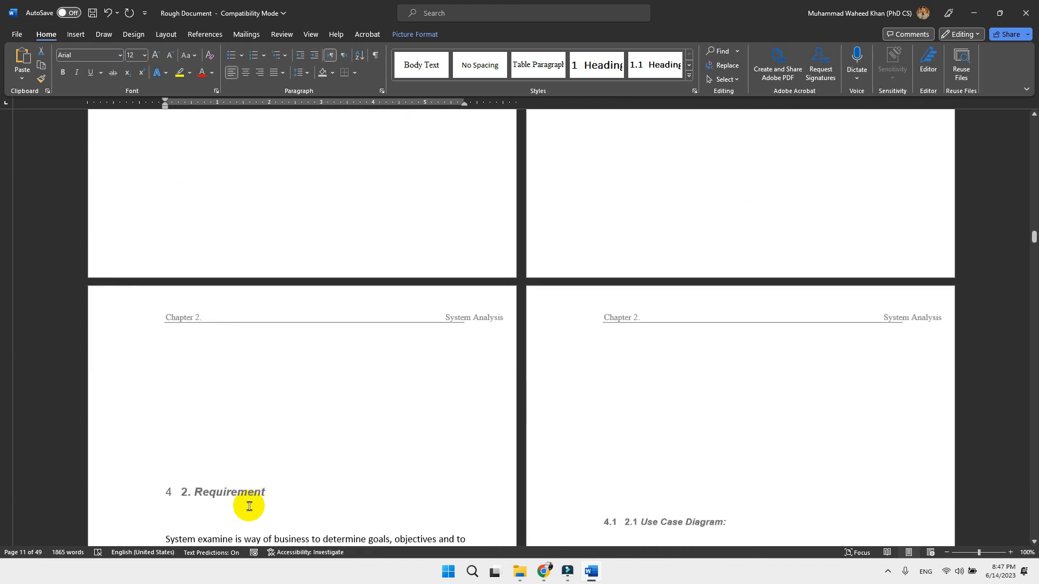
pyautogui.scroll(-1, 249, 505)
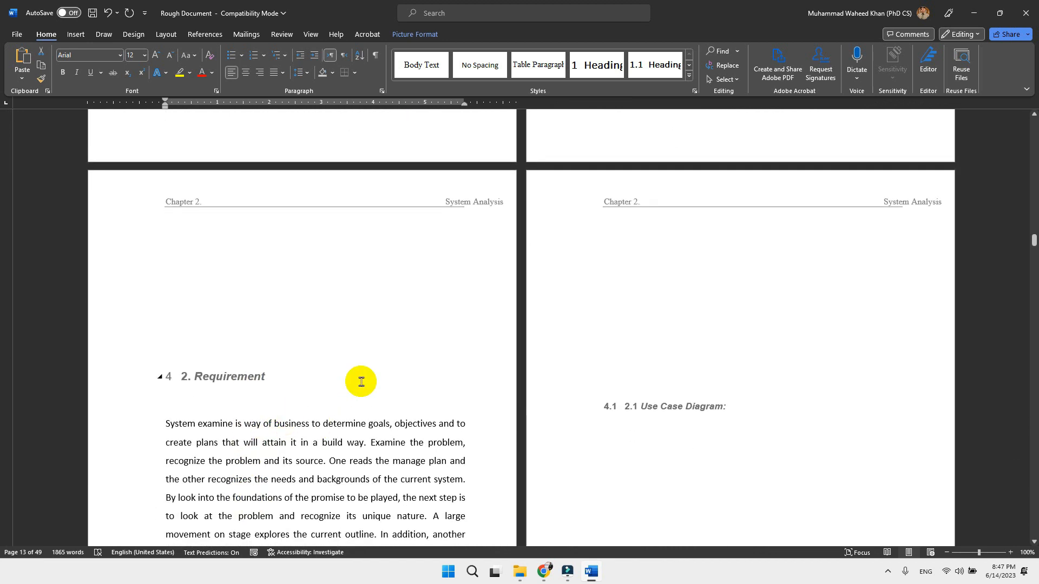
pyautogui.scroll(15, 360, 383)
pyautogui.scroll(20, 360, 383)
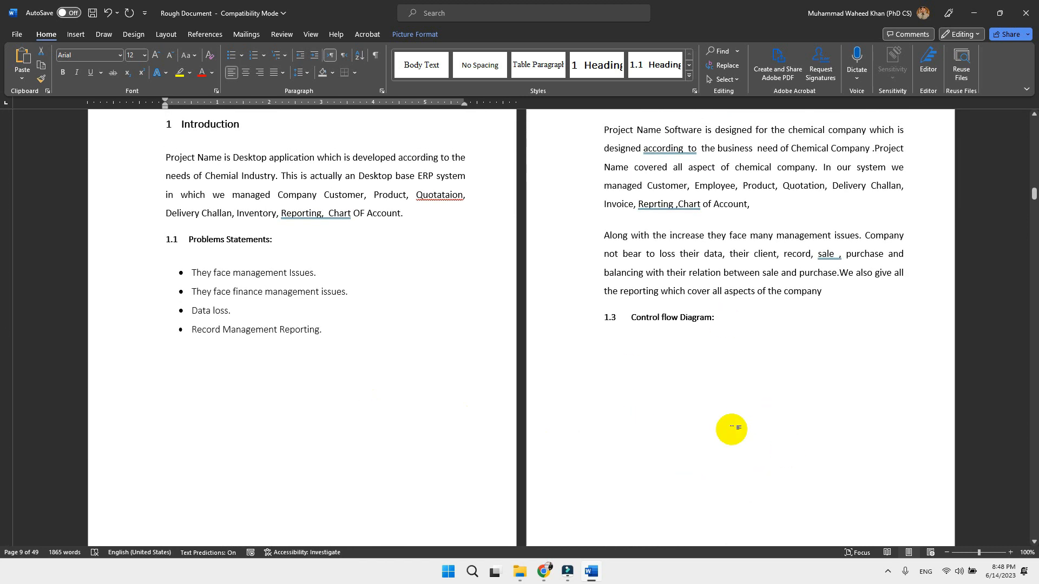
# - End the last Project Name paragraph with a period and add one empty line before the Control flow Diagram heading
pyautogui.click(829, 300)
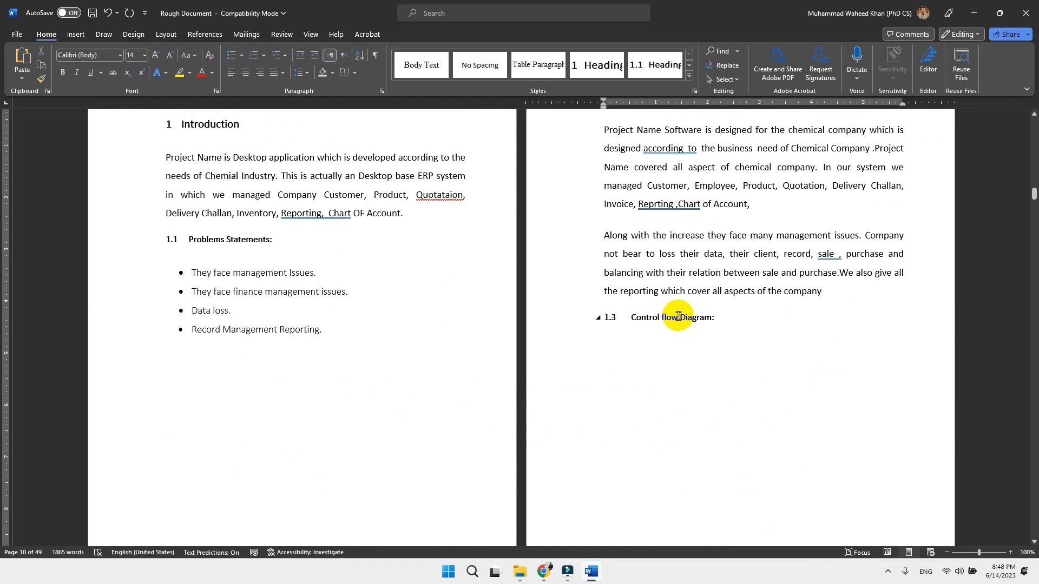
pyautogui.scroll(-5, 643, 388)
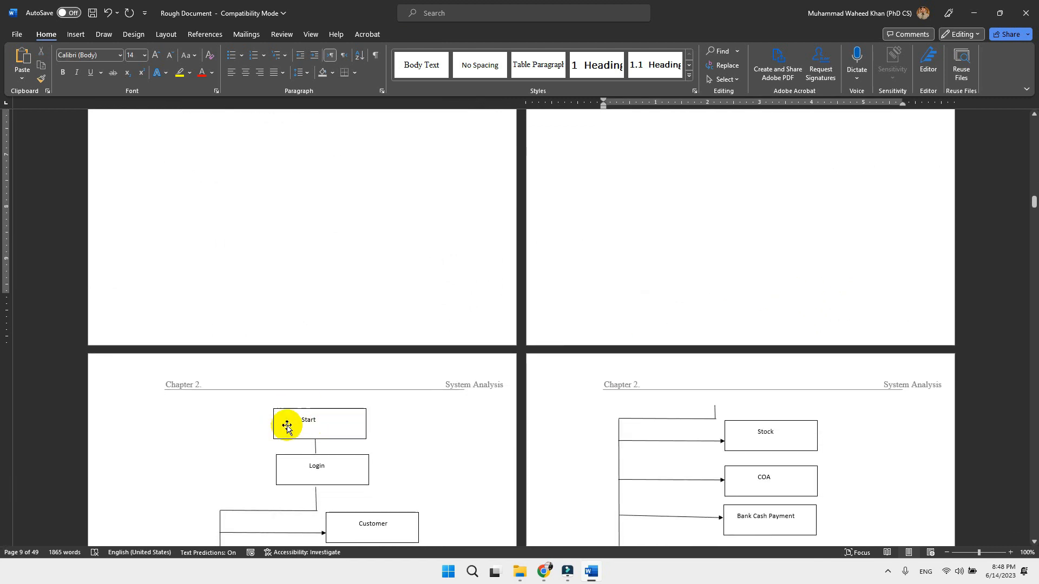
pyautogui.scroll(5, 774, 197)
pyautogui.click(821, 205)
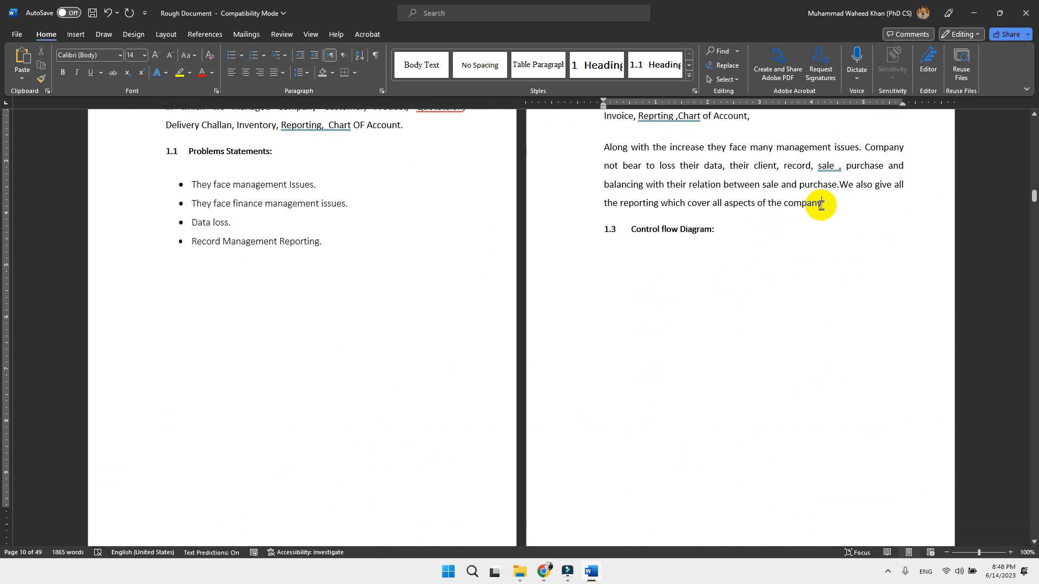
pyautogui.press('Return')
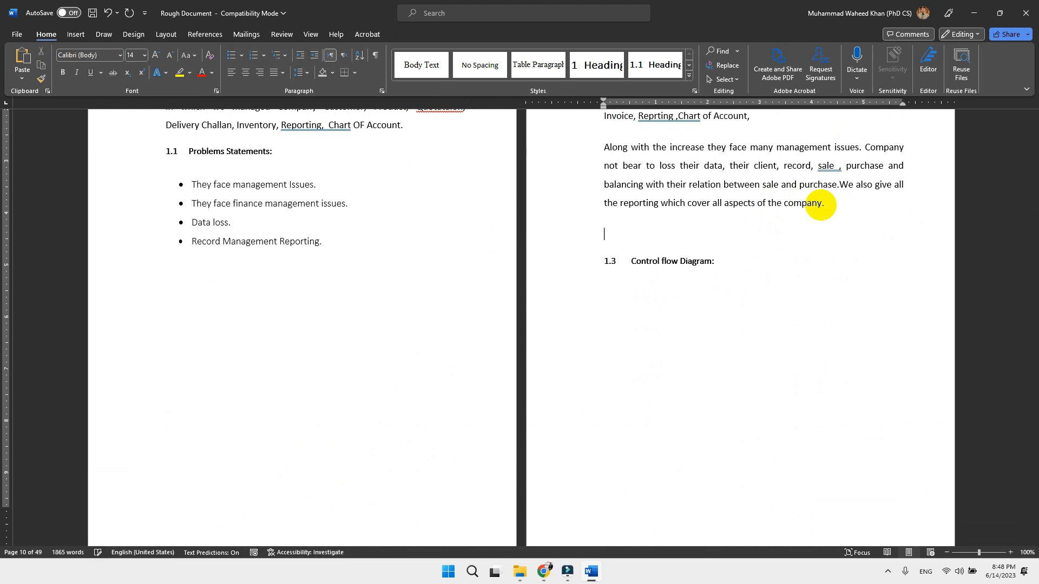
pyautogui.press('Return')
pyautogui.press('Return')
pyautogui.press('Return')
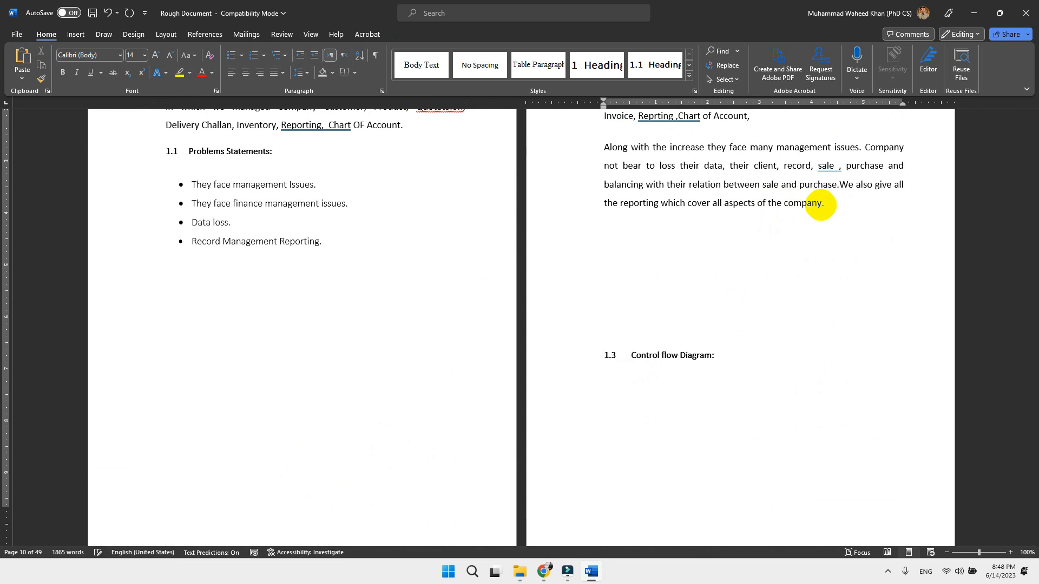
pyautogui.press('BackSpace')
pyautogui.press('BackSpace')
pyautogui.press('BackSpace')
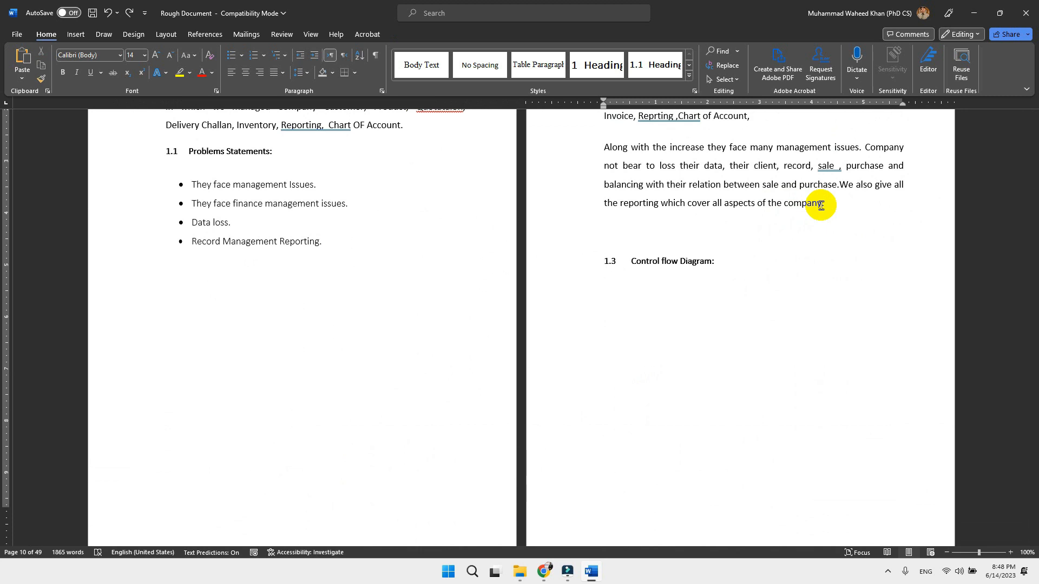
# - Try inserting a page break from the page setup commands on the empty line above the Control flow Diagram heading, and undo it
pyautogui.click(168, 35)
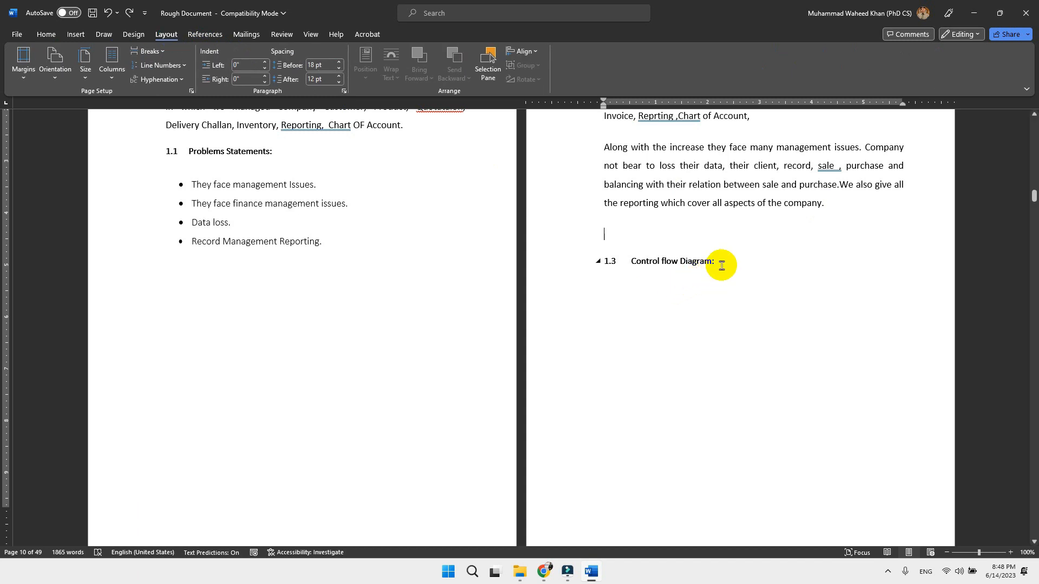
pyautogui.scroll(-3, 721, 265)
pyautogui.scroll(3, 722, 265)
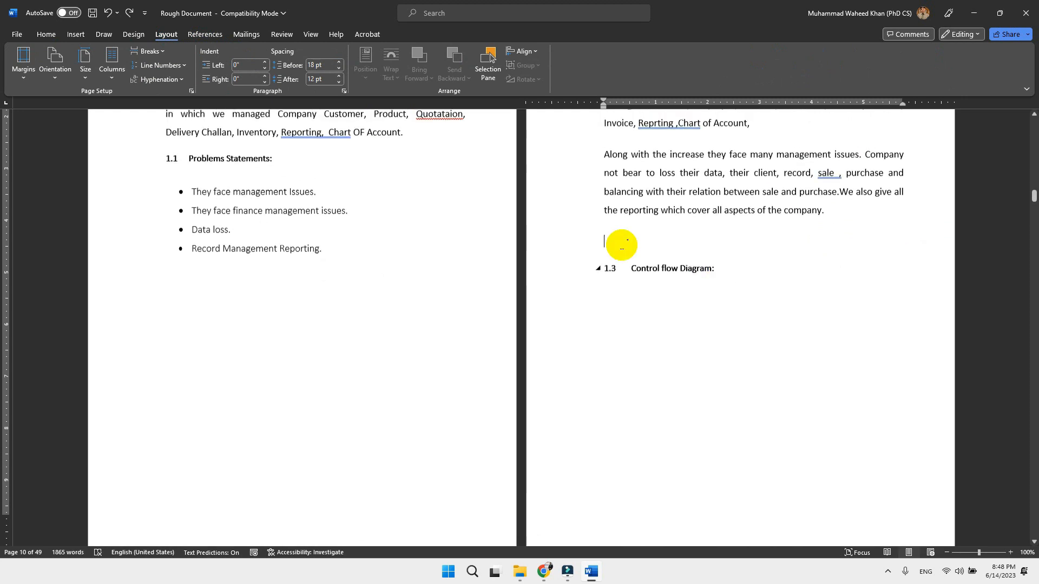
pyautogui.click(626, 242)
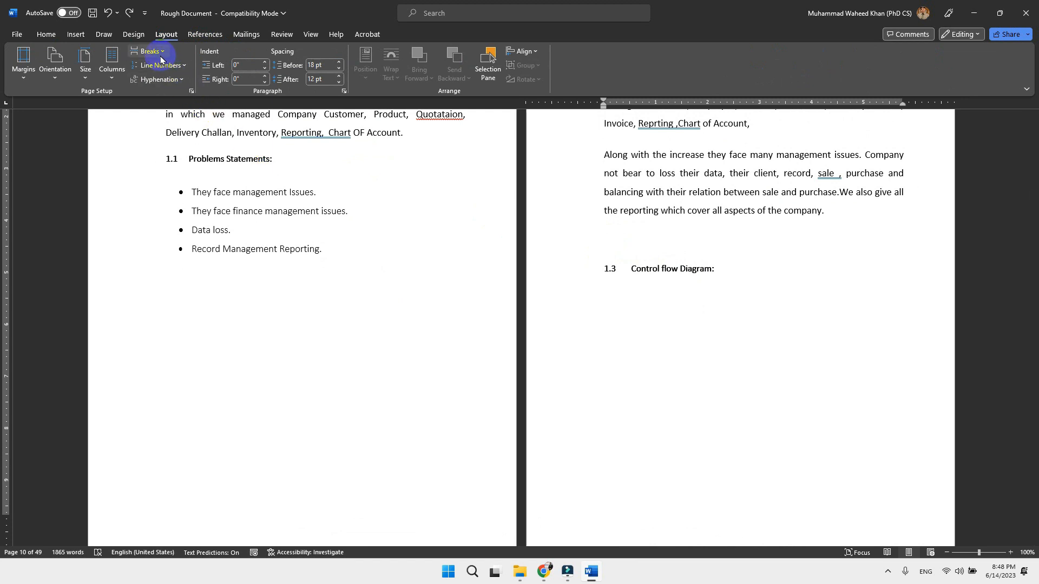
pyautogui.click(149, 51)
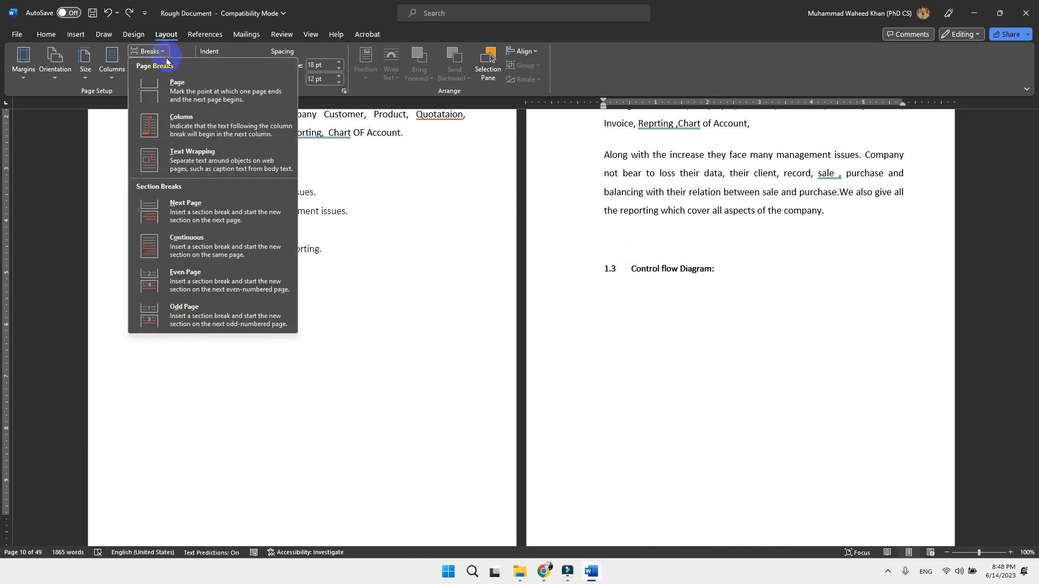
pyautogui.click(183, 89)
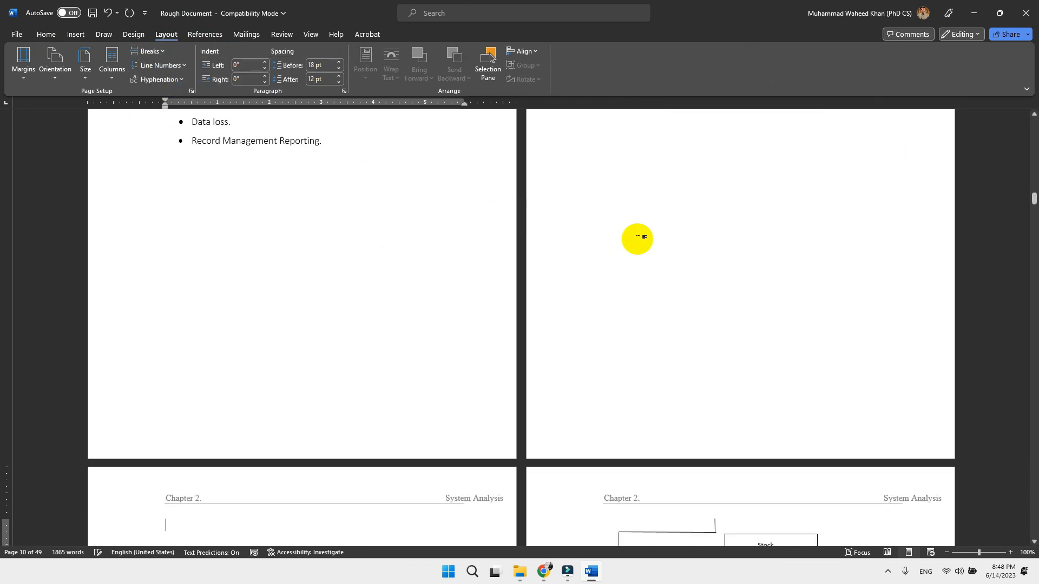
pyautogui.scroll(5, 637, 238)
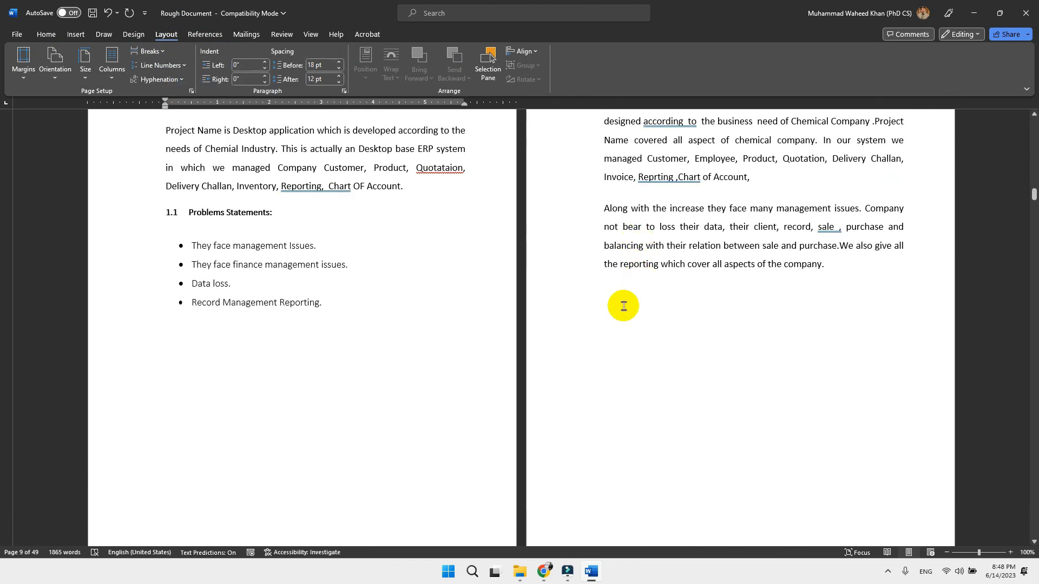
pyautogui.scroll(-5, 624, 307)
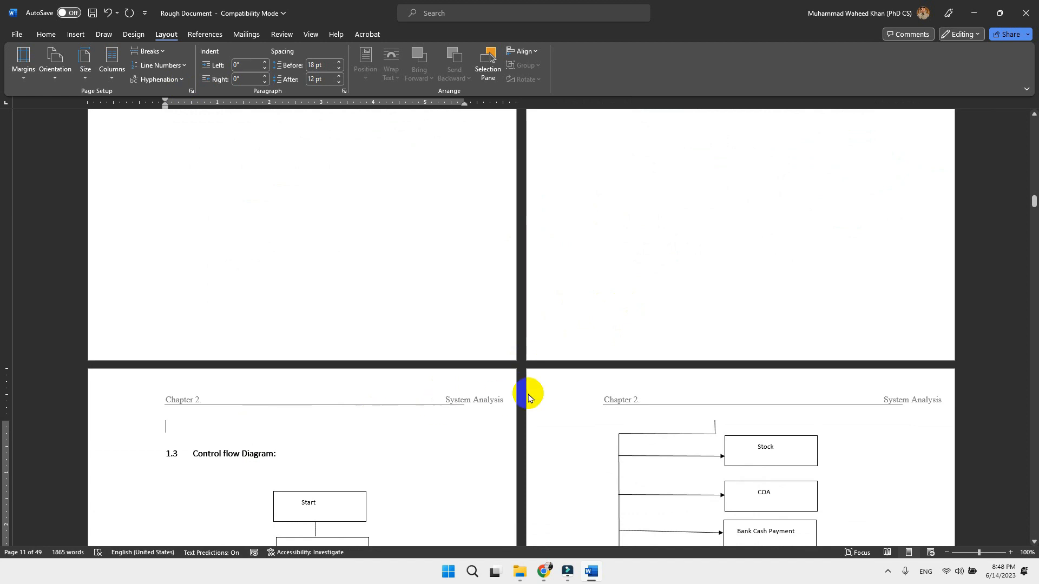
pyautogui.scroll(10, 529, 398)
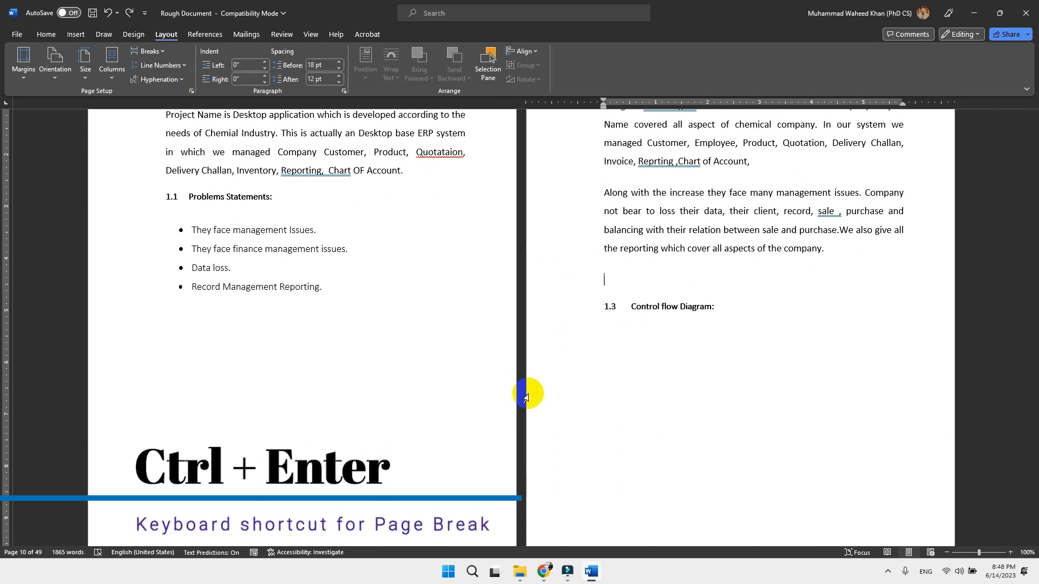
# - Insert a page break on the empty line between the last Project Name paragraph and the Control flow Diagram heading
pyautogui.hotkey('ctrl', 'Return')
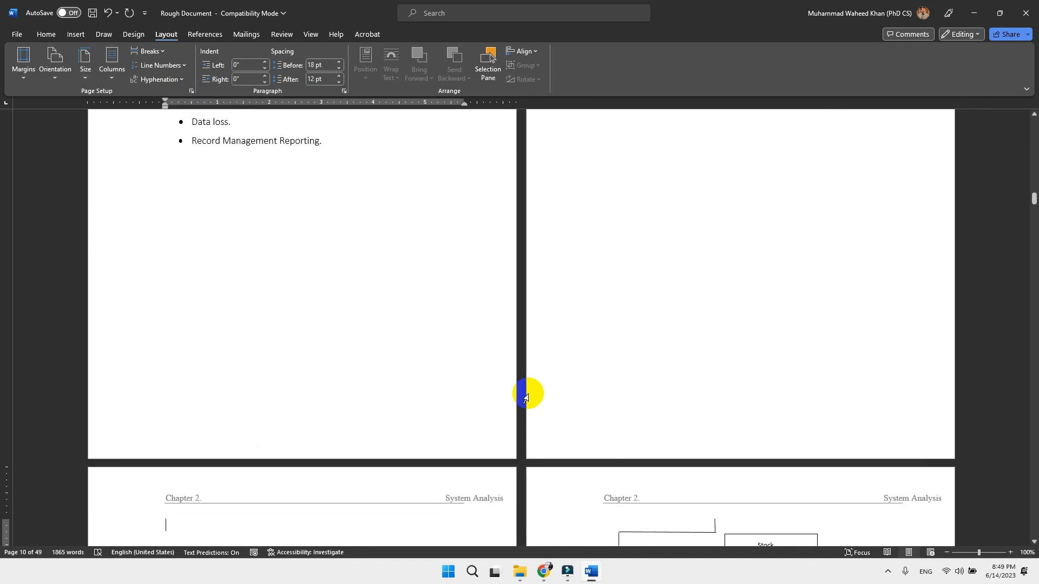
pyautogui.scroll(2, 526, 398)
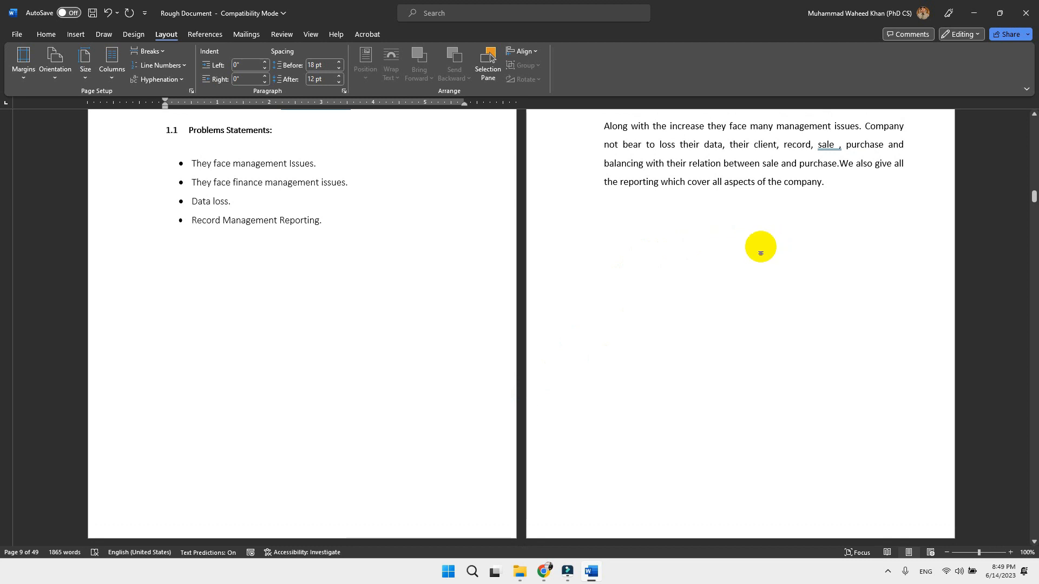
pyautogui.scroll(2, 730, 251)
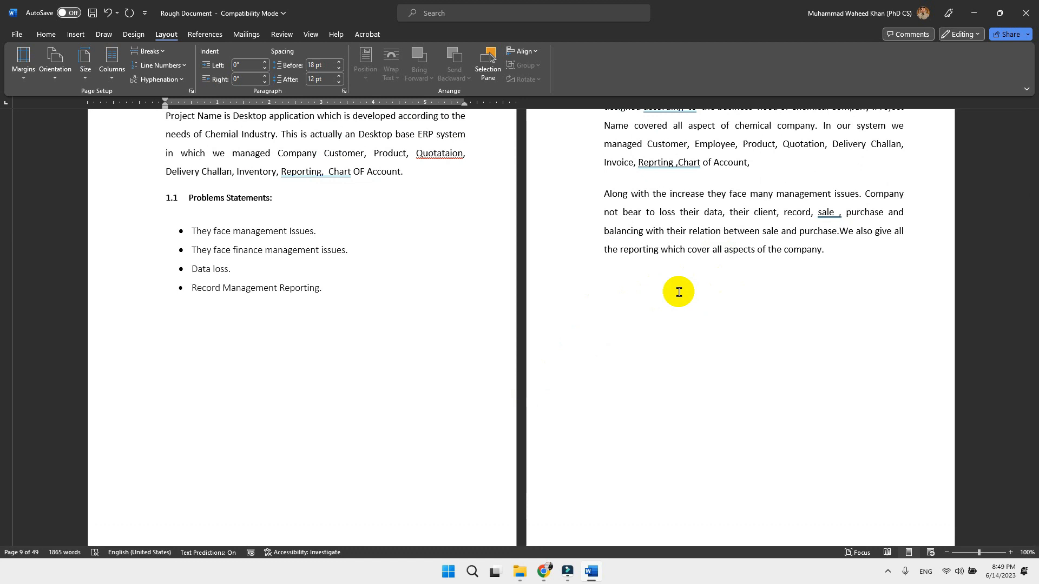
# - Show the formatting marks to examine the page break and the empty paragraphs around the Project Name section, and hide them again
pyautogui.click(54, 35)
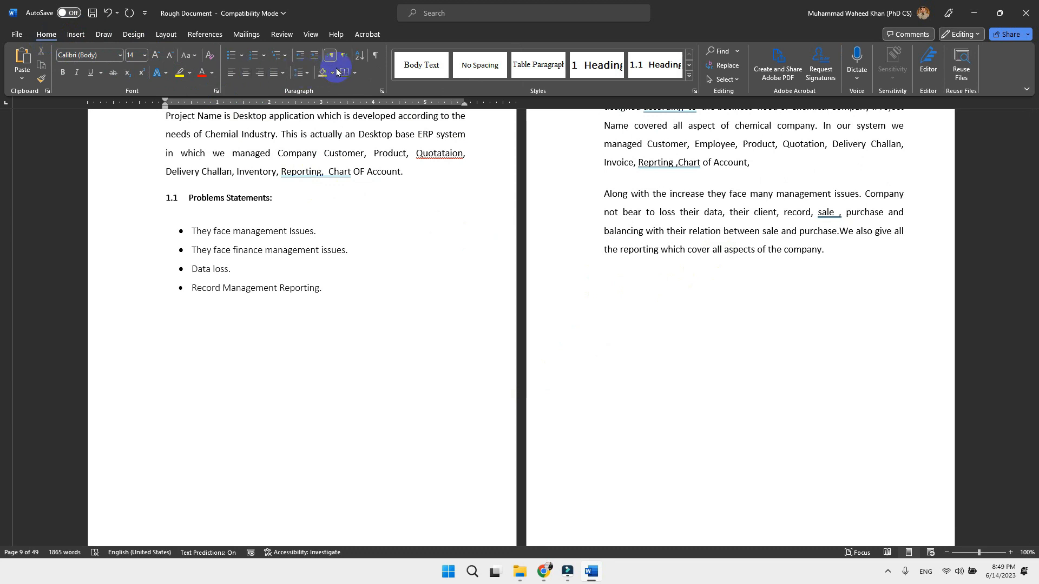
pyautogui.click(376, 58)
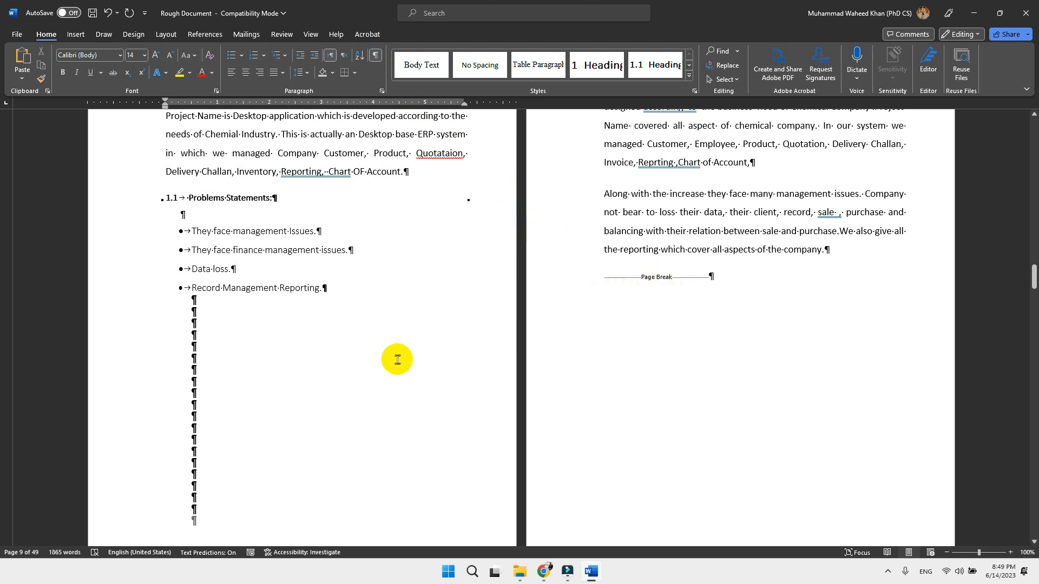
pyautogui.scroll(-2, 397, 360)
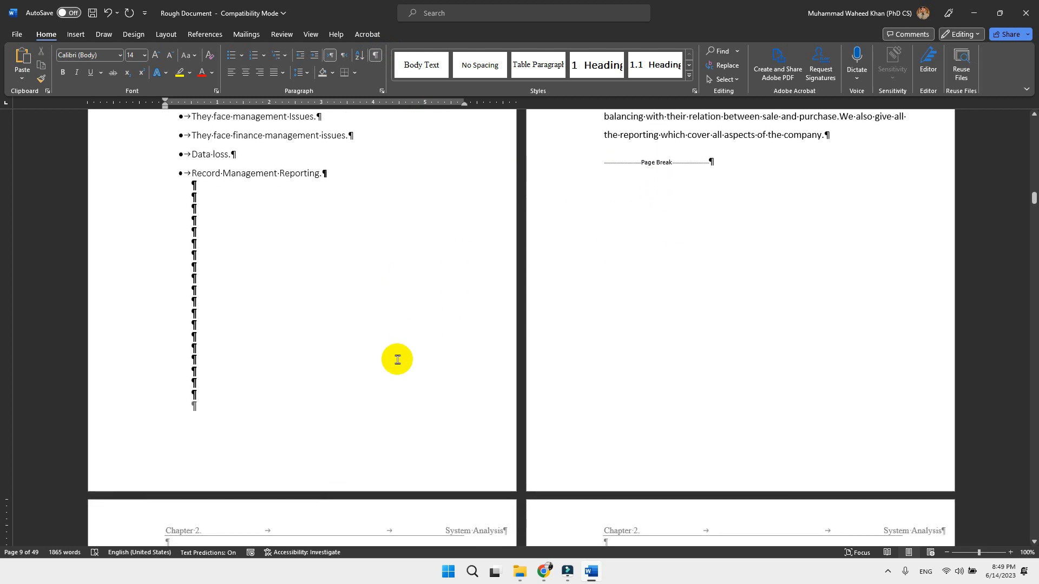
pyautogui.scroll(3, 398, 359)
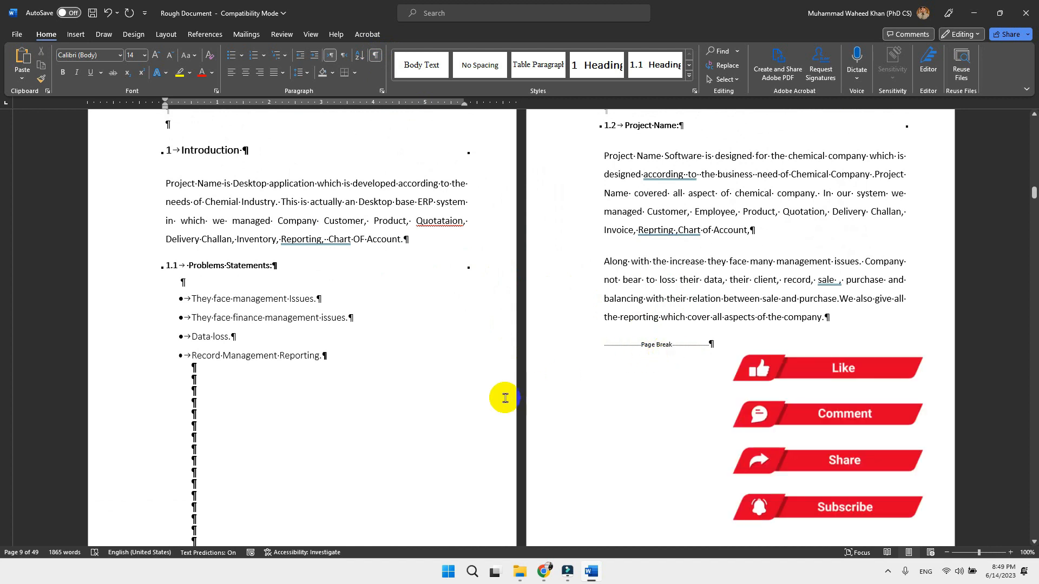
pyautogui.click(375, 56)
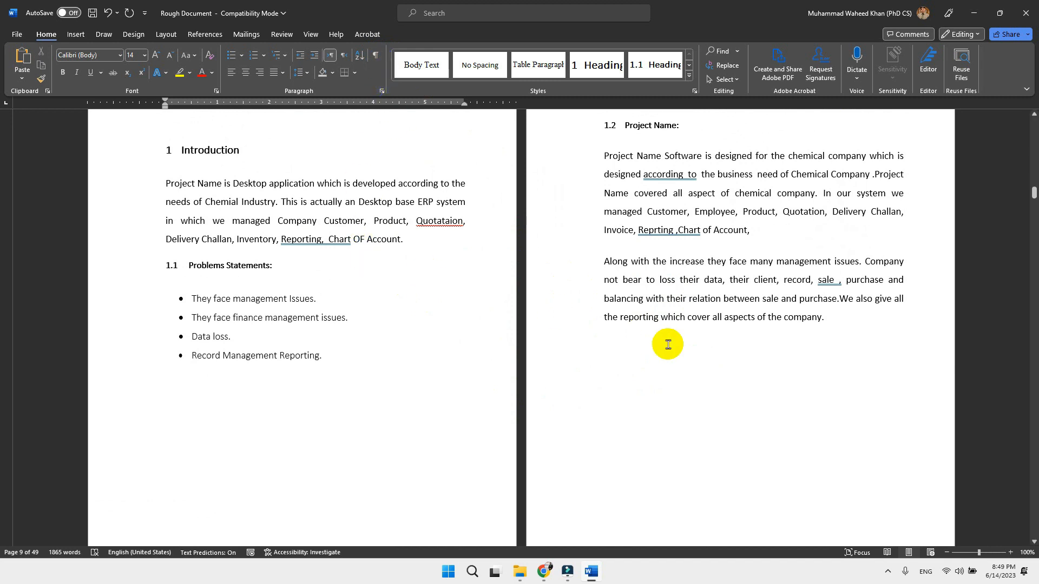
# - Delete the empty line above the Control flow Diagram heading on the flow diagram page
pyautogui.scroll(-15, 298, 271)
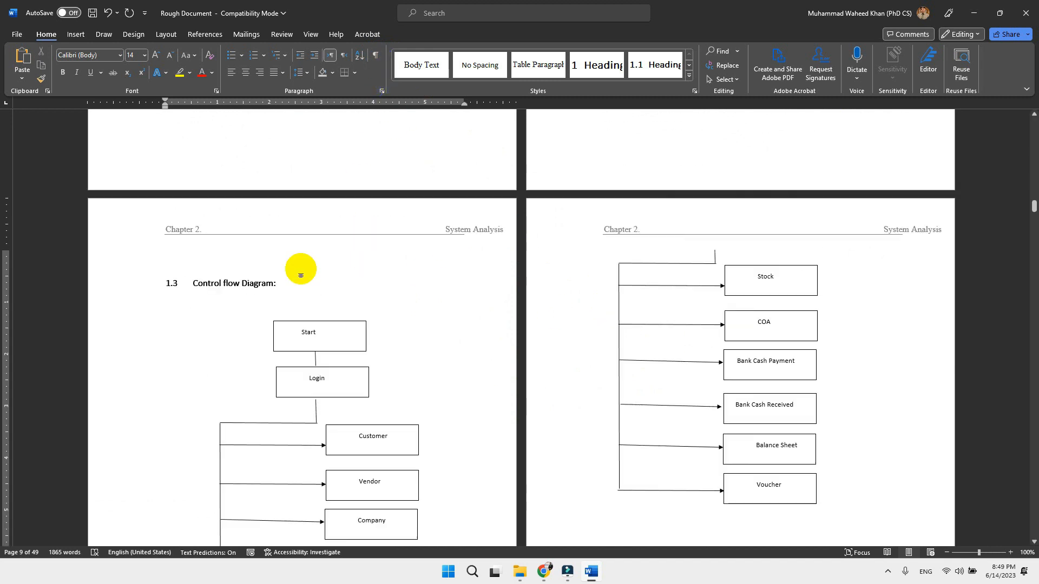
pyautogui.click(180, 251)
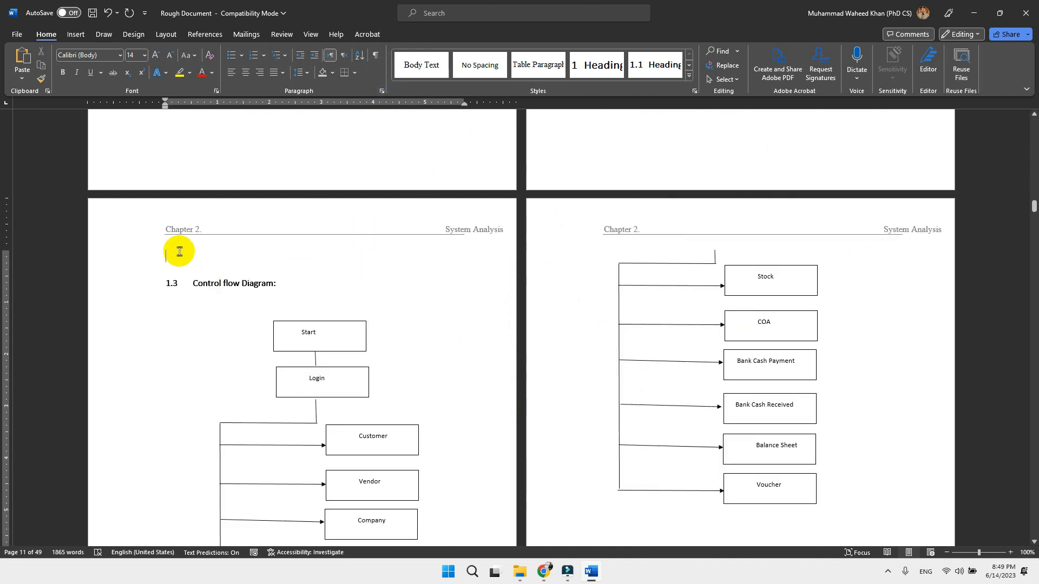
pyautogui.press('Delete')
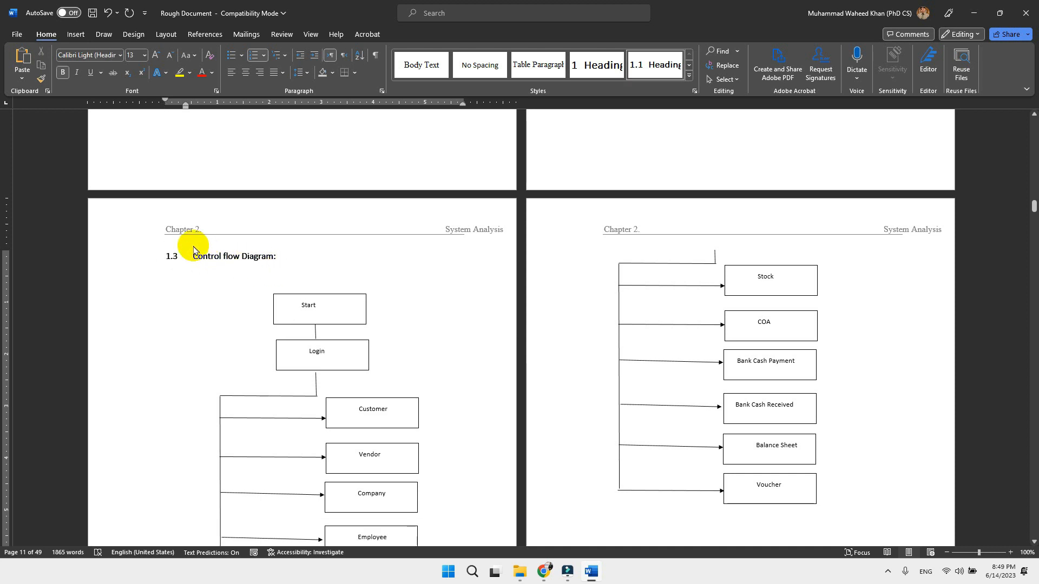
pyautogui.scroll(4, 238, 279)
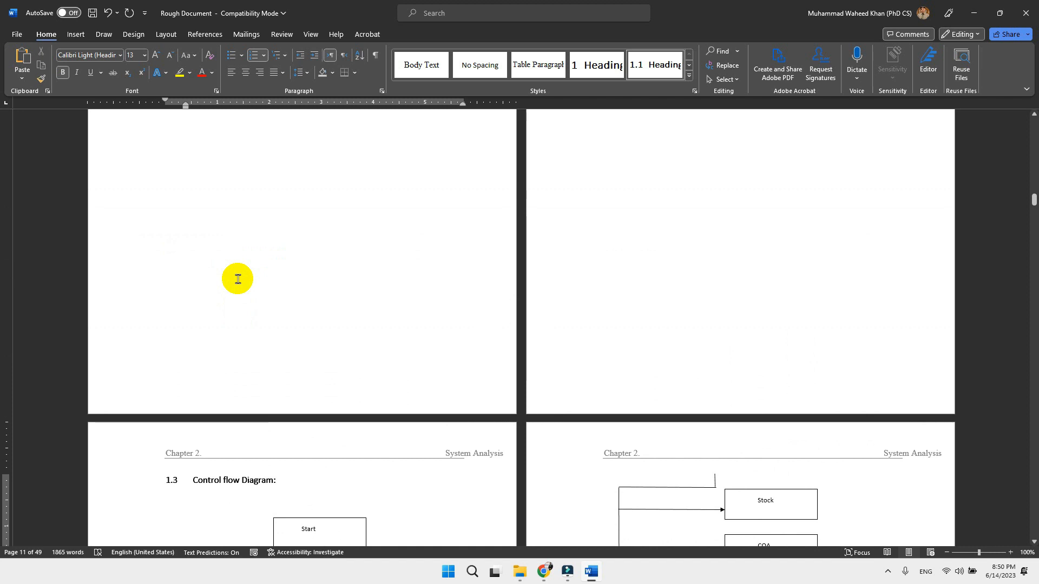
pyautogui.scroll(5, 238, 279)
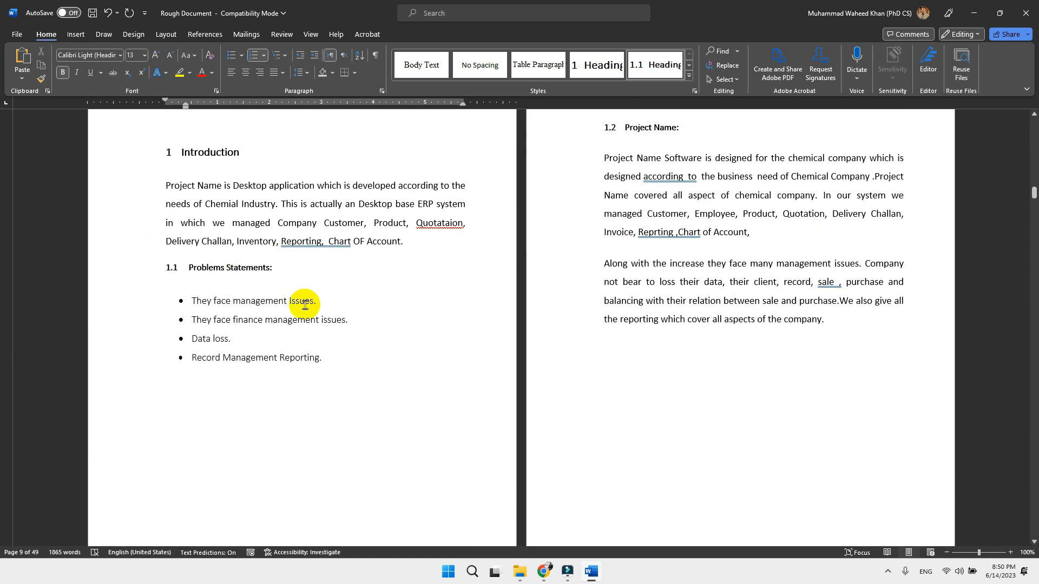
pyautogui.scroll(4, 305, 305)
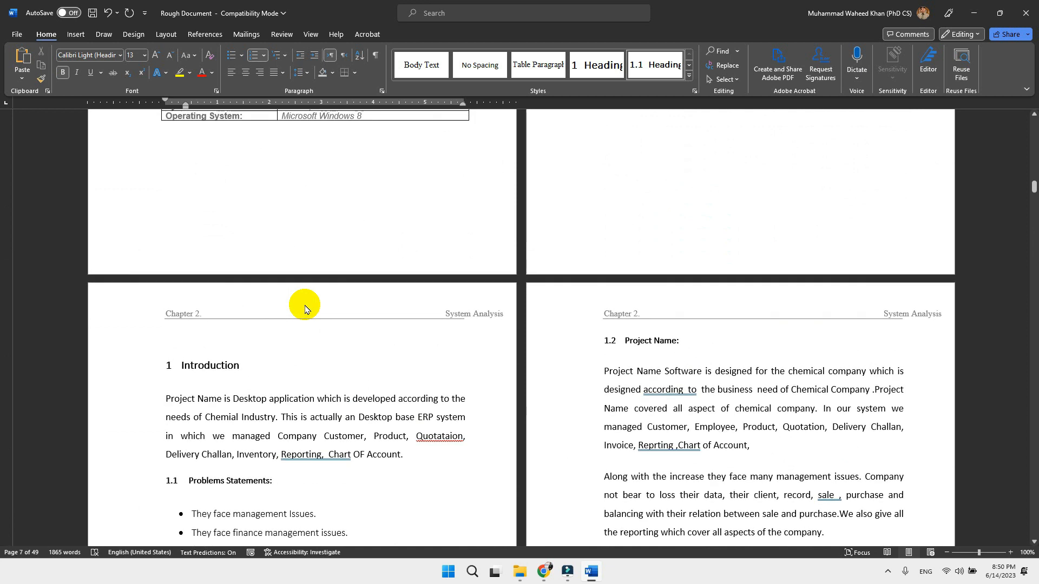